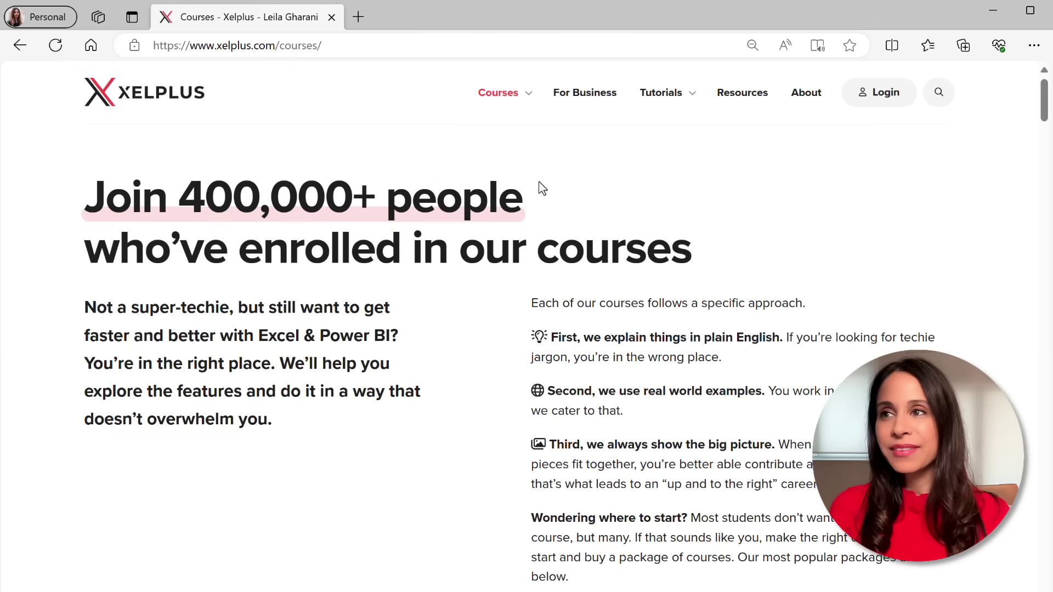
pyautogui.scroll(-1, 354, 275)
pyautogui.scroll(-5, 354, 280)
pyautogui.scroll(-1, 354, 282)
pyautogui.scroll(-3, 371, 284)
pyautogui.scroll(-2, 371, 291)
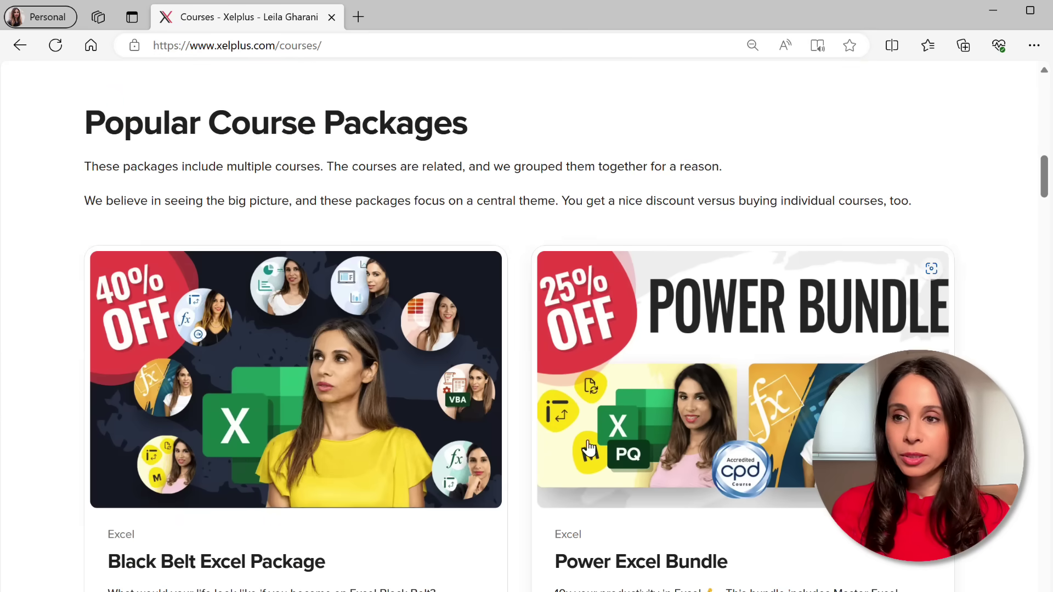
pyautogui.scroll(-2, 502, 453)
pyautogui.scroll(-4, 500, 452)
pyautogui.scroll(-3, 485, 440)
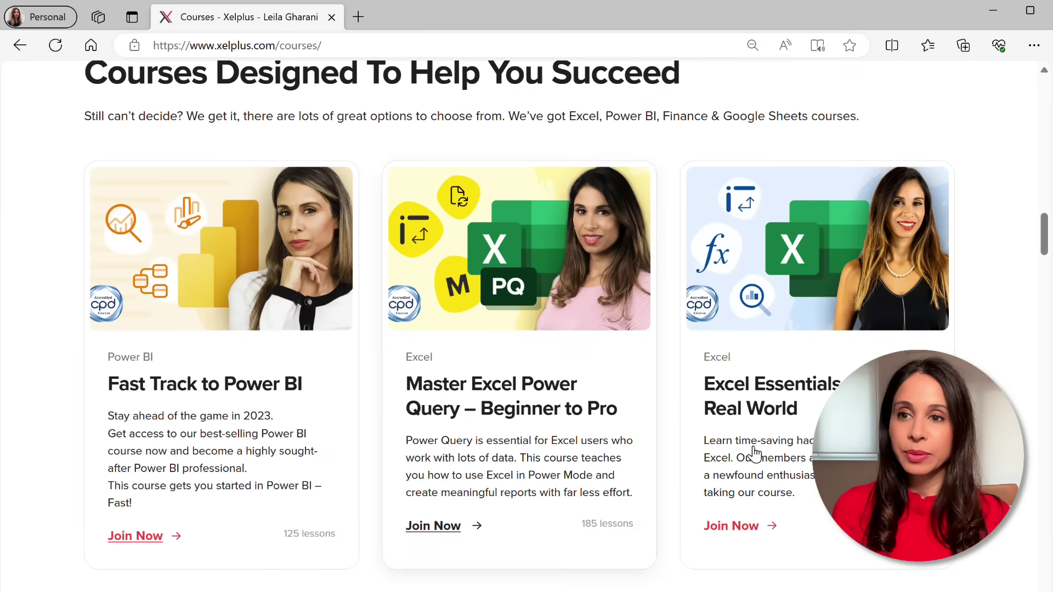
pyautogui.scroll(-2, 664, 494)
pyautogui.scroll(-1, 654, 488)
pyautogui.scroll(-1, 576, 477)
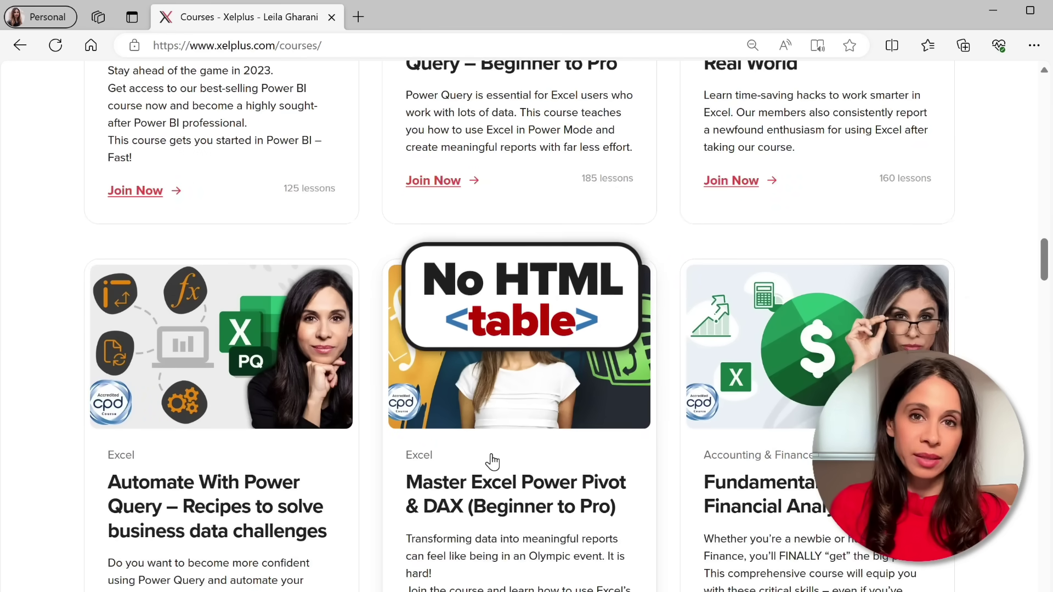
pyautogui.scroll(3, 430, 444)
pyautogui.scroll(1, 407, 432)
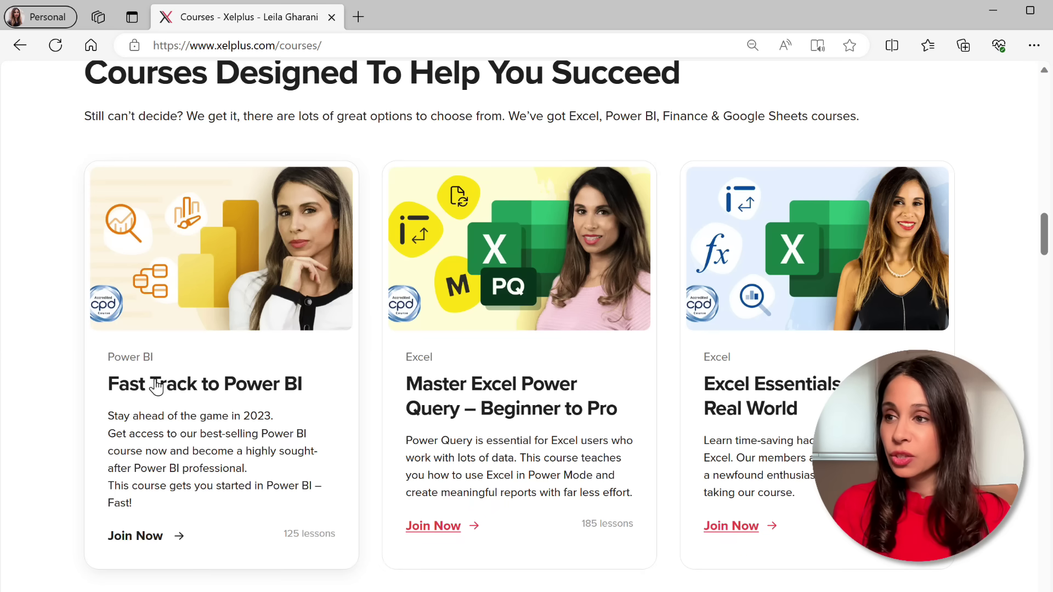
# Check the courses web page, then refresh the Courses query to reload ten courses
pyautogui.moveTo(108, 116); pyautogui.dragTo(313, 387)
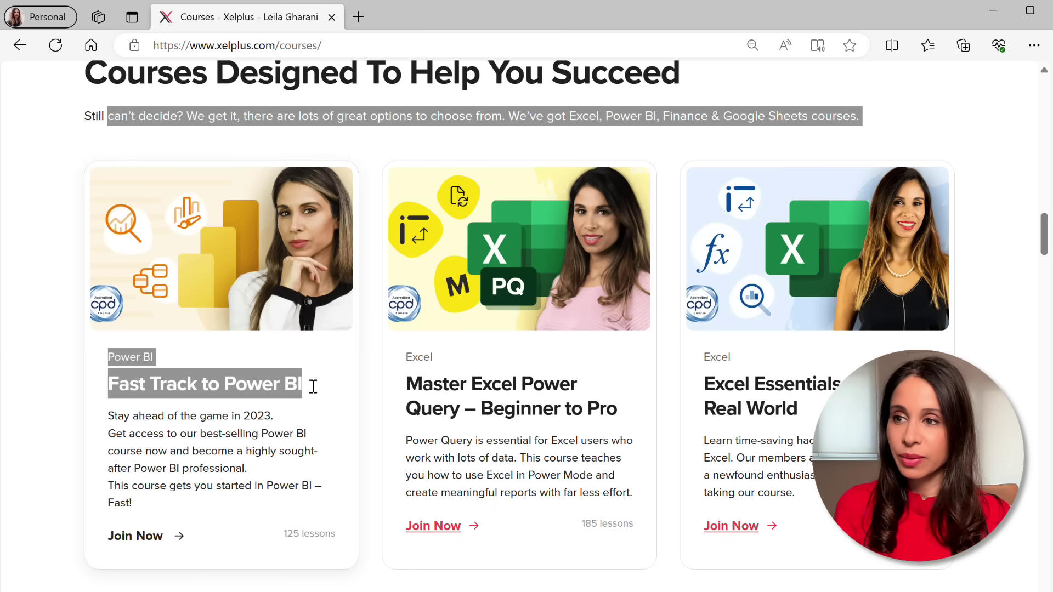
pyautogui.click(215, 119)
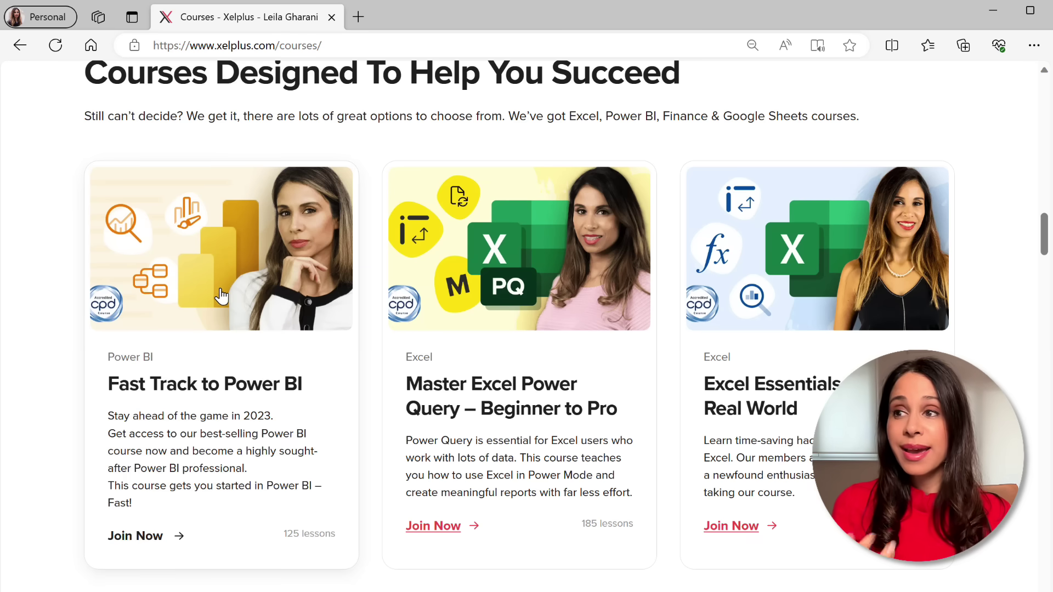
pyautogui.moveTo(222, 248)
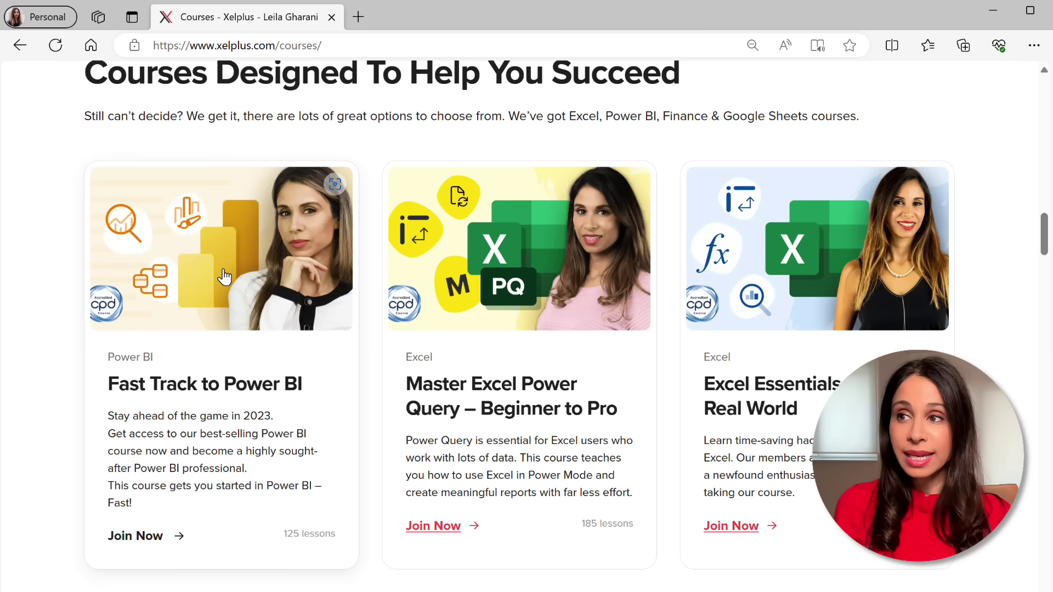
pyautogui.press('F11')
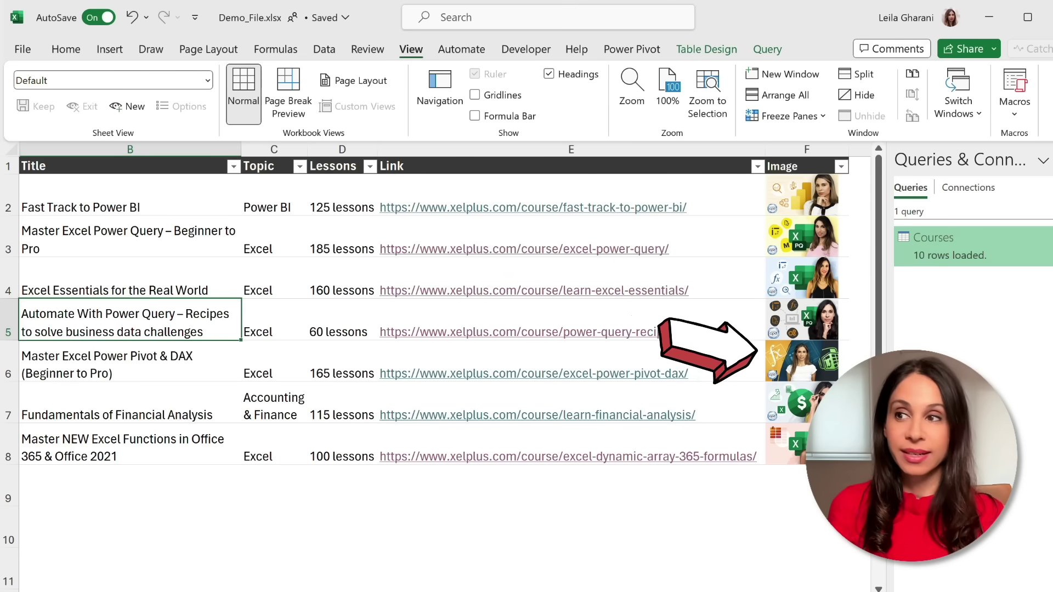
pyautogui.rightClick(184, 319)
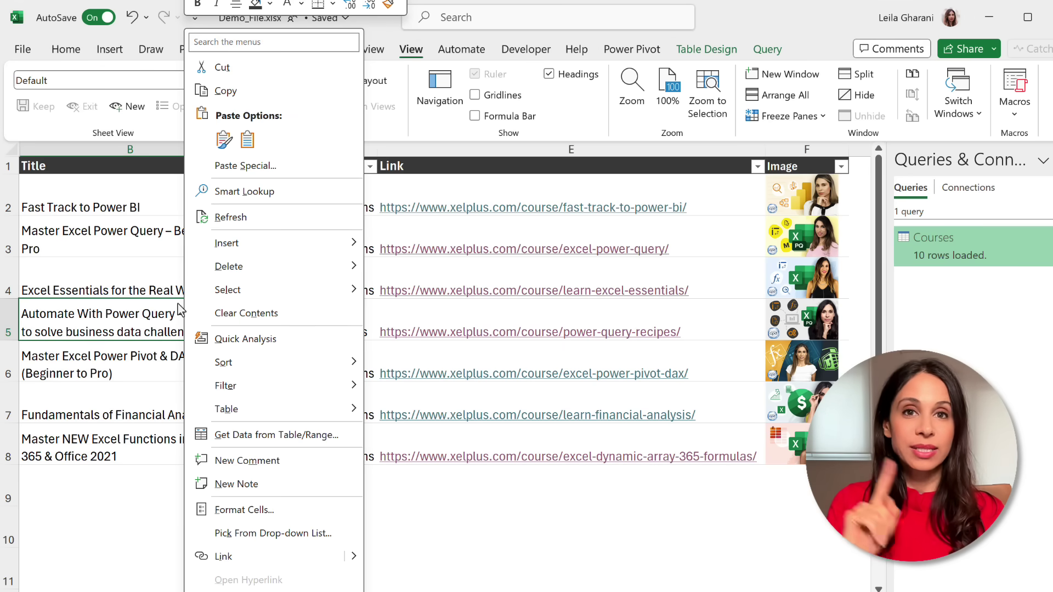
pyautogui.click(230, 217)
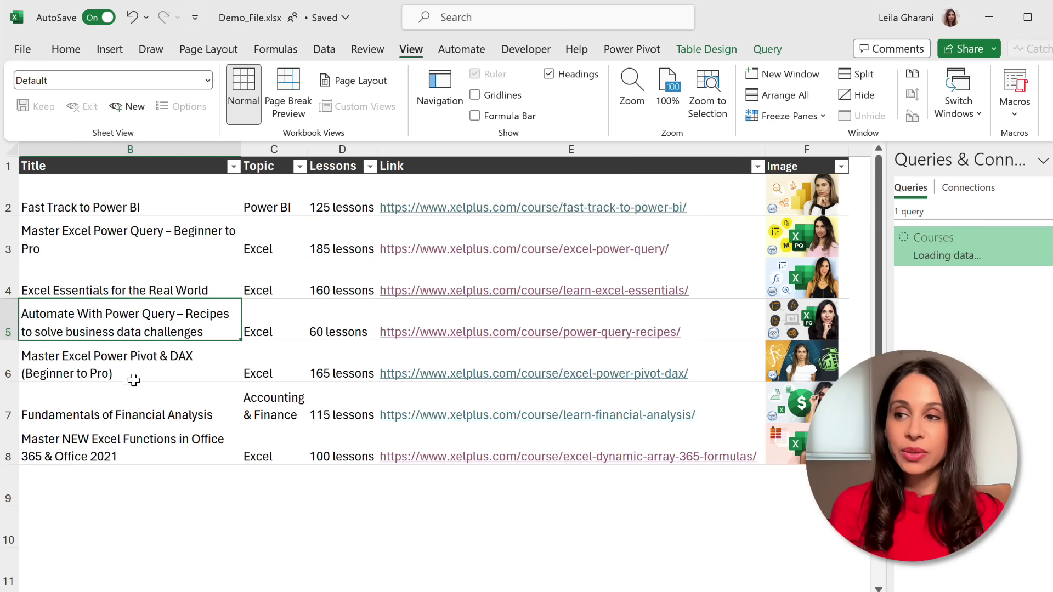
pyautogui.scroll(-1, 145, 387)
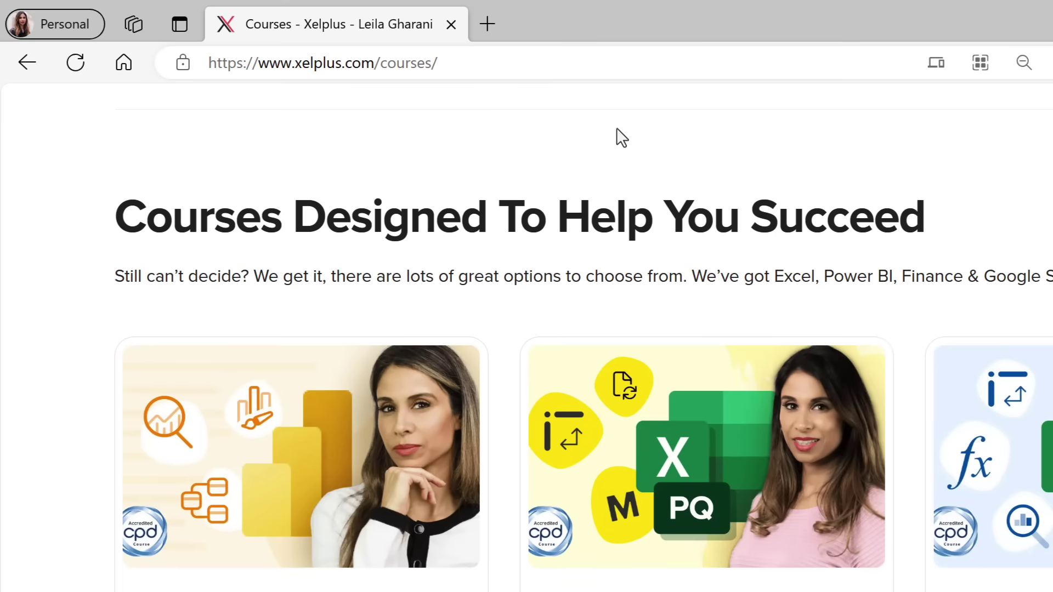
# Copy the Xelplus courses page URL from the browser address bar
pyautogui.click(470, 64)
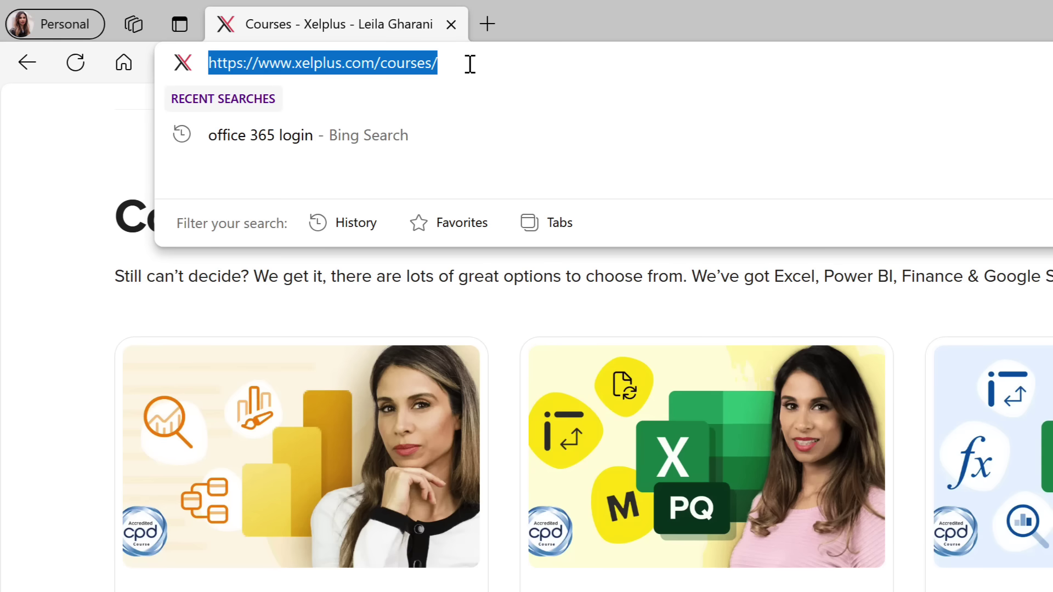
pyautogui.hotkey('ctrl', 'c')
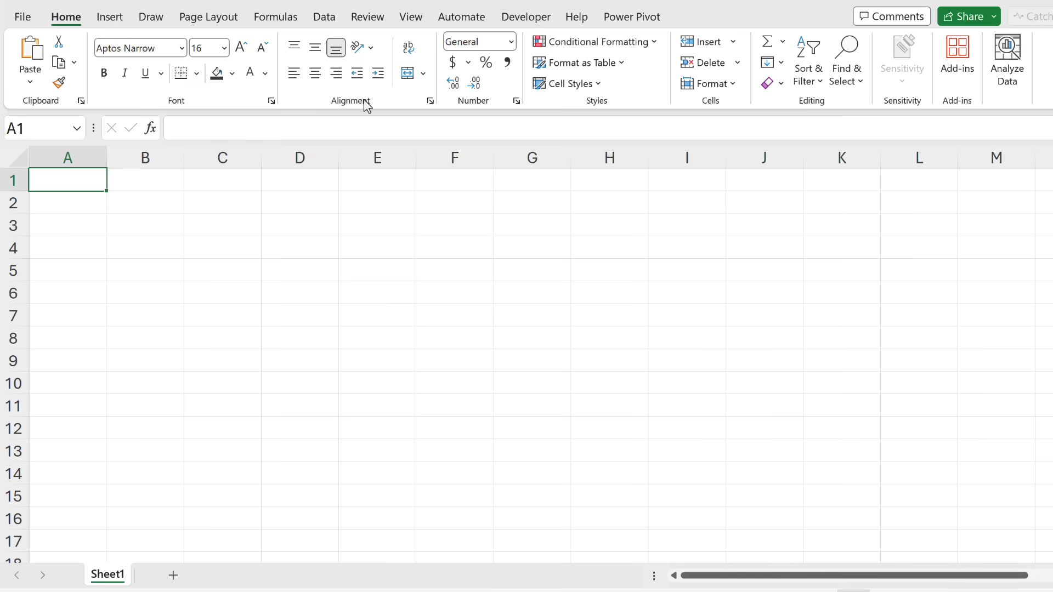
# Connect the new workbook to the pasted Xelplus courses URL using From Web
pyautogui.click(323, 19)
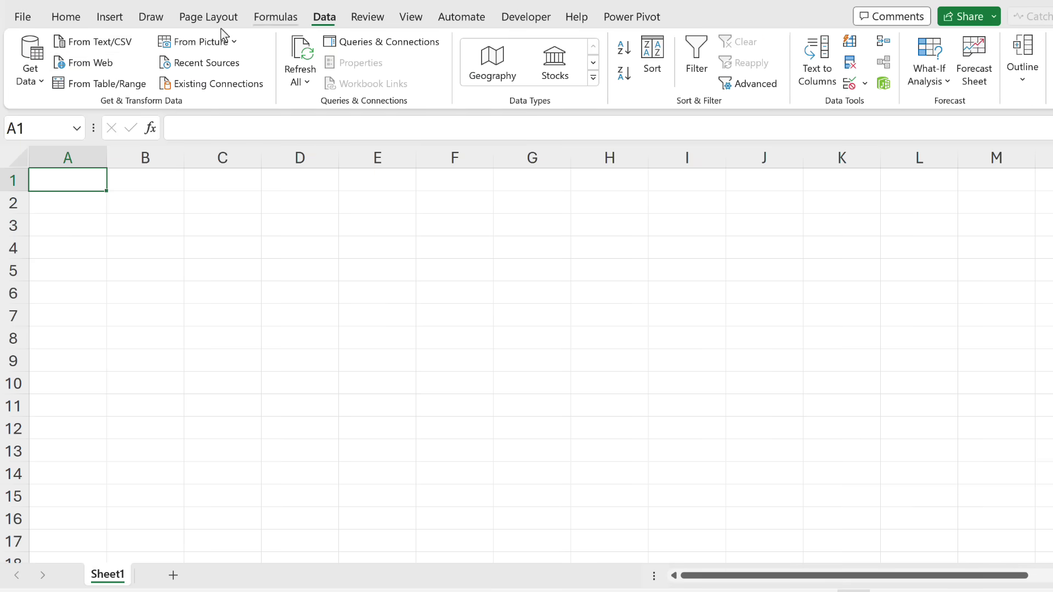
pyautogui.click(92, 63)
pyautogui.hotkey('ctrl', 'v')
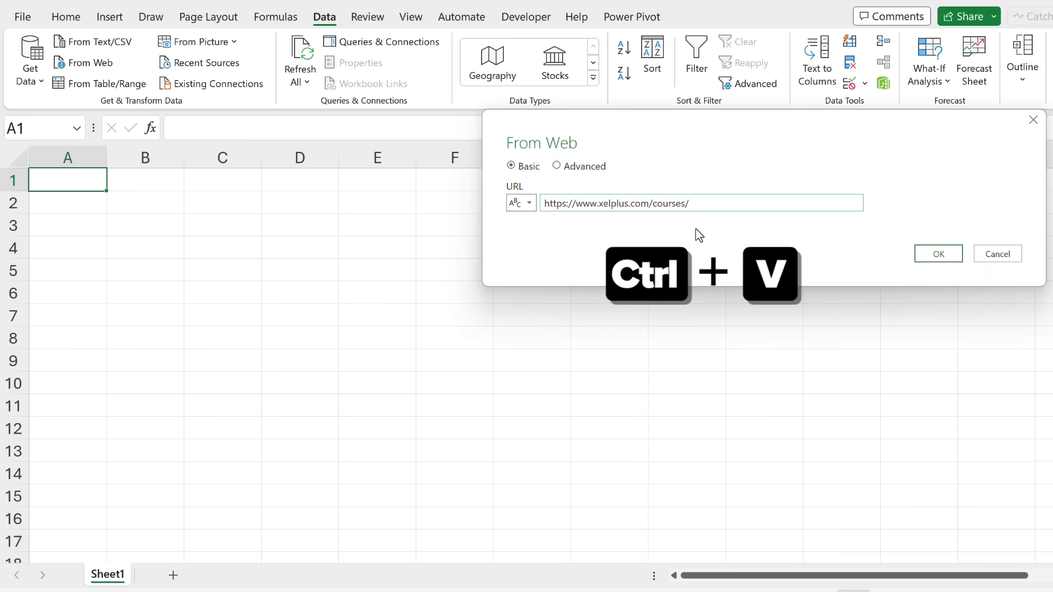
pyautogui.click(926, 258)
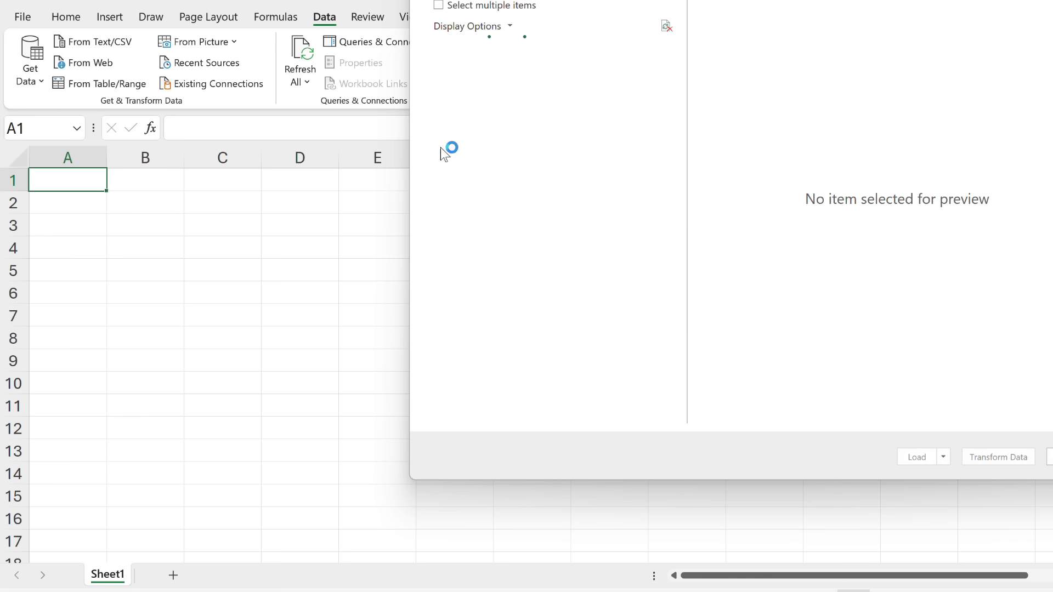
pyautogui.moveTo(228, 14); pyautogui.dragTo(123, 12)
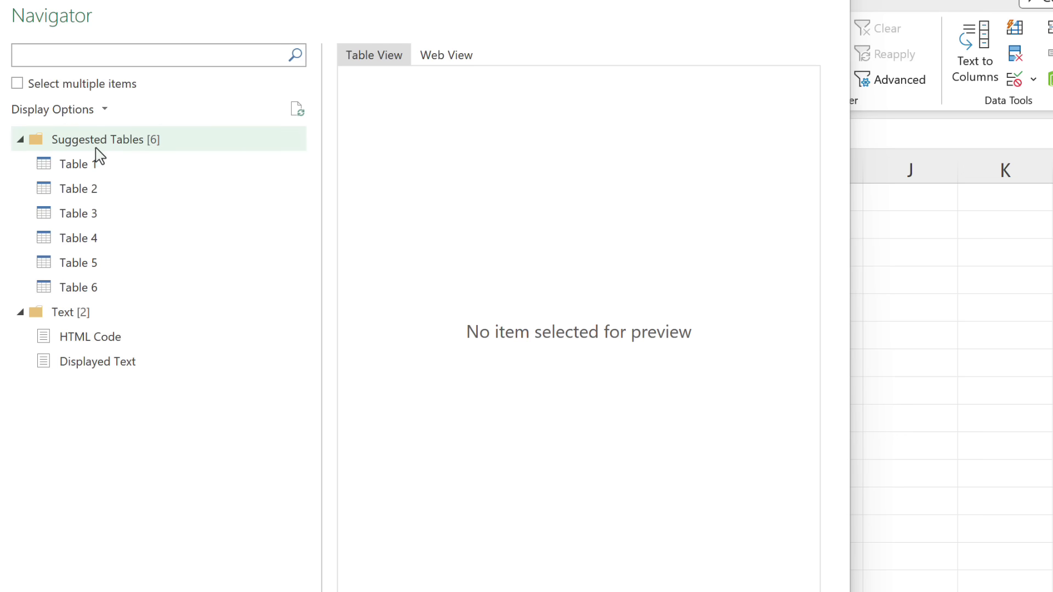
# Preview Table 1's course list and compare it with the page in Web View
pyautogui.click(91, 164)
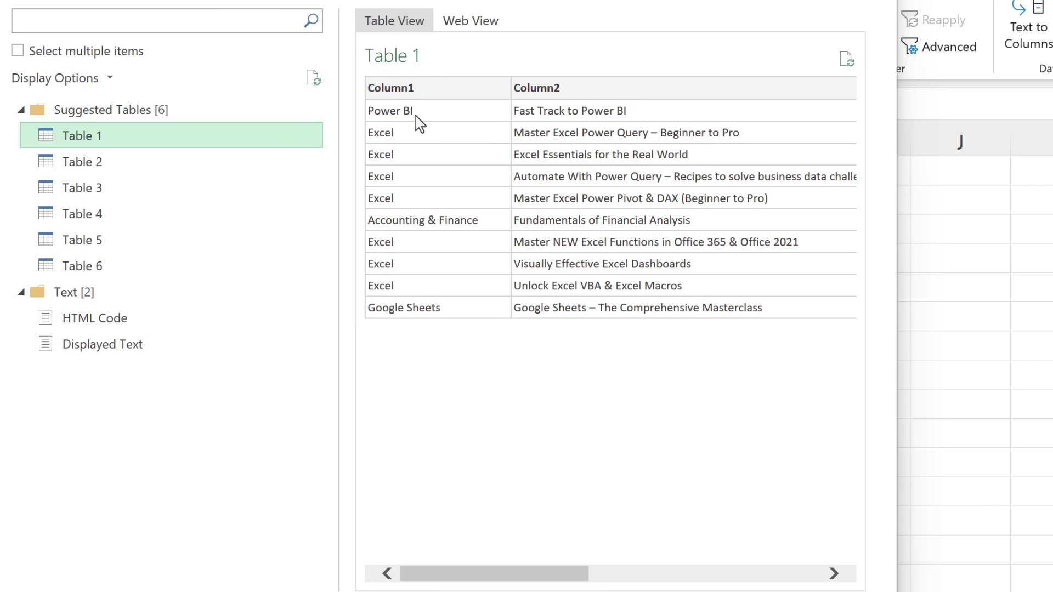
pyautogui.moveTo(534, 574); pyautogui.dragTo(776, 587)
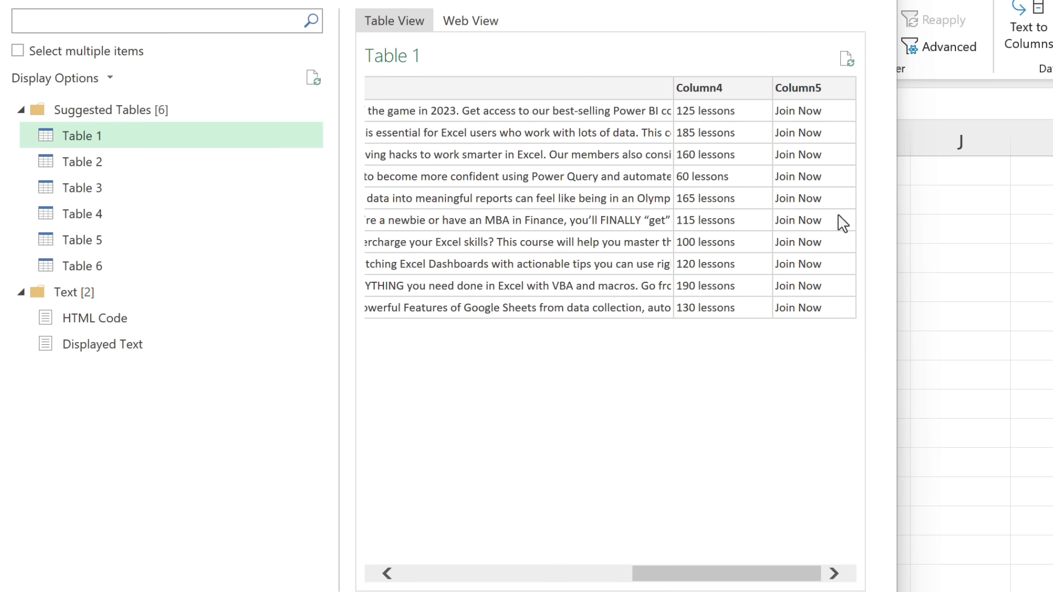
pyautogui.moveTo(689, 573); pyautogui.dragTo(452, 579)
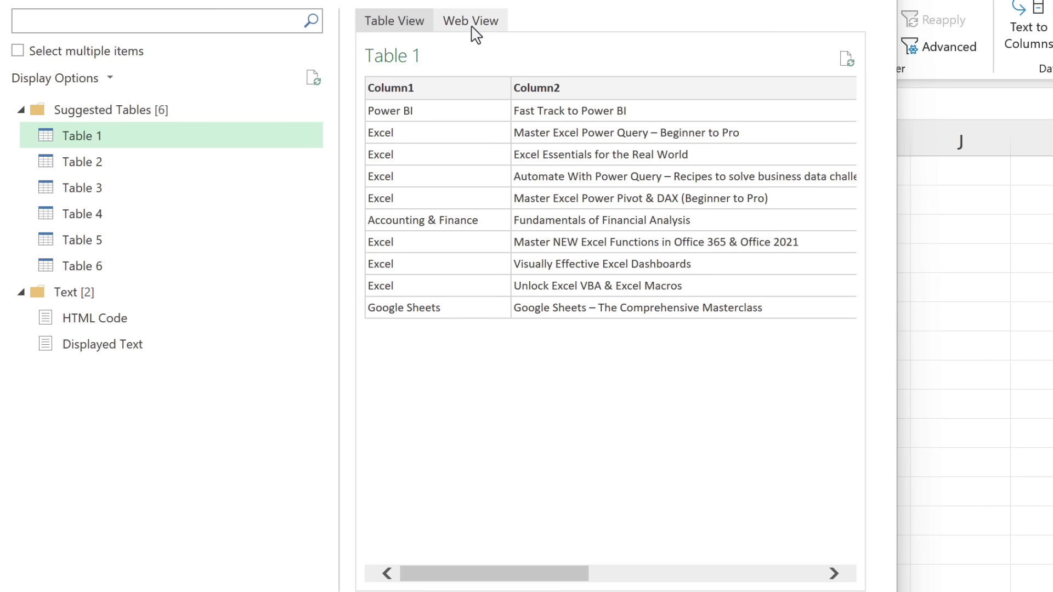
pyautogui.click(475, 32)
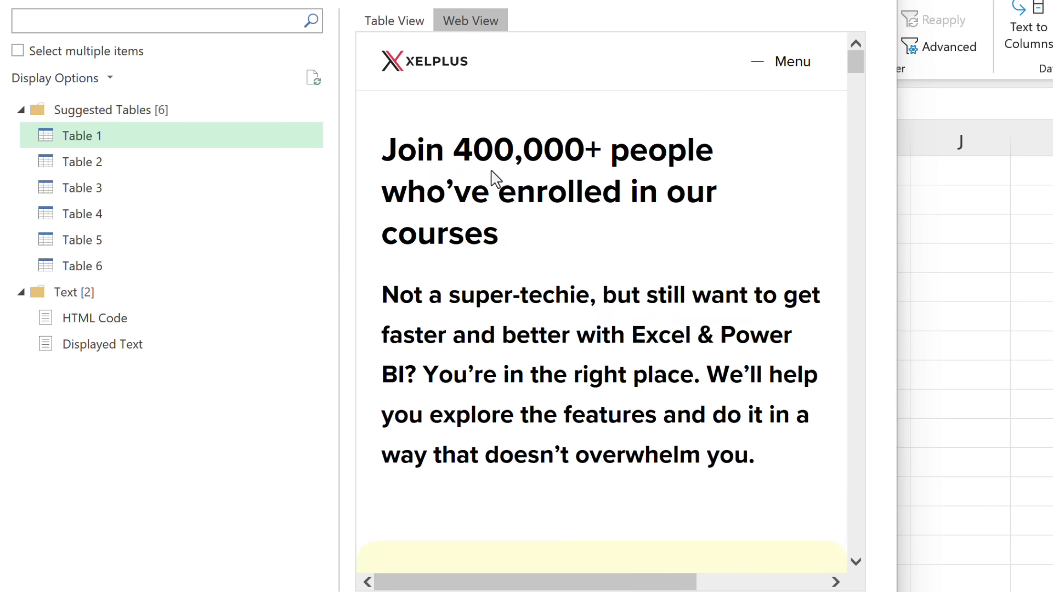
pyautogui.scroll(-4, 517, 236)
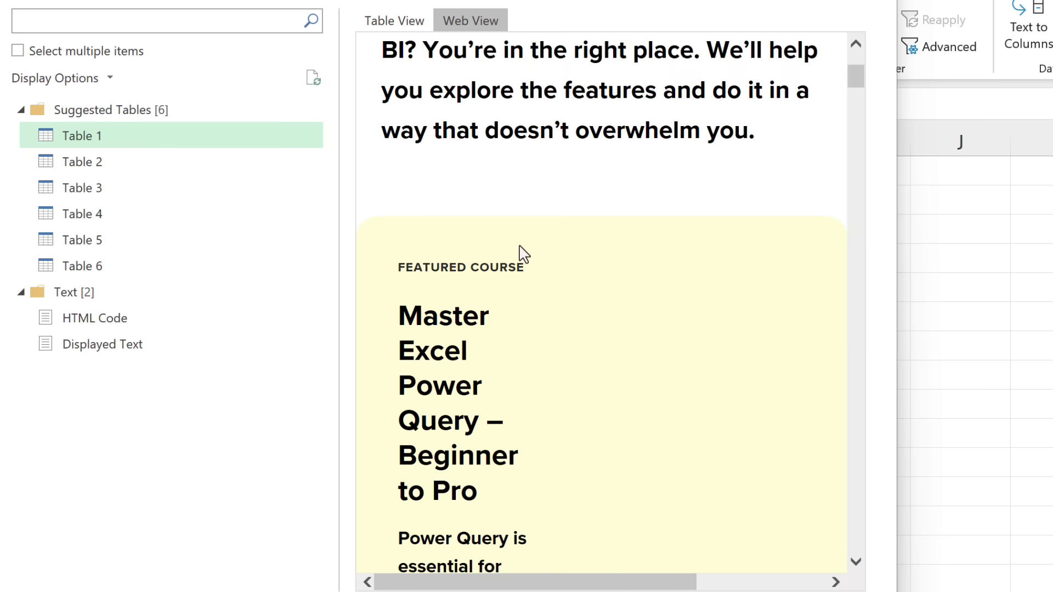
pyautogui.scroll(-3, 518, 253)
pyautogui.scroll(-3, 519, 259)
pyautogui.scroll(-3, 519, 262)
pyautogui.scroll(-3, 515, 261)
pyautogui.scroll(-3, 513, 265)
pyautogui.scroll(-4, 512, 272)
pyautogui.scroll(-3, 504, 272)
pyautogui.scroll(-1, 501, 273)
pyautogui.scroll(-1, 502, 272)
pyautogui.scroll(-1, 498, 269)
pyautogui.scroll(3, 489, 263)
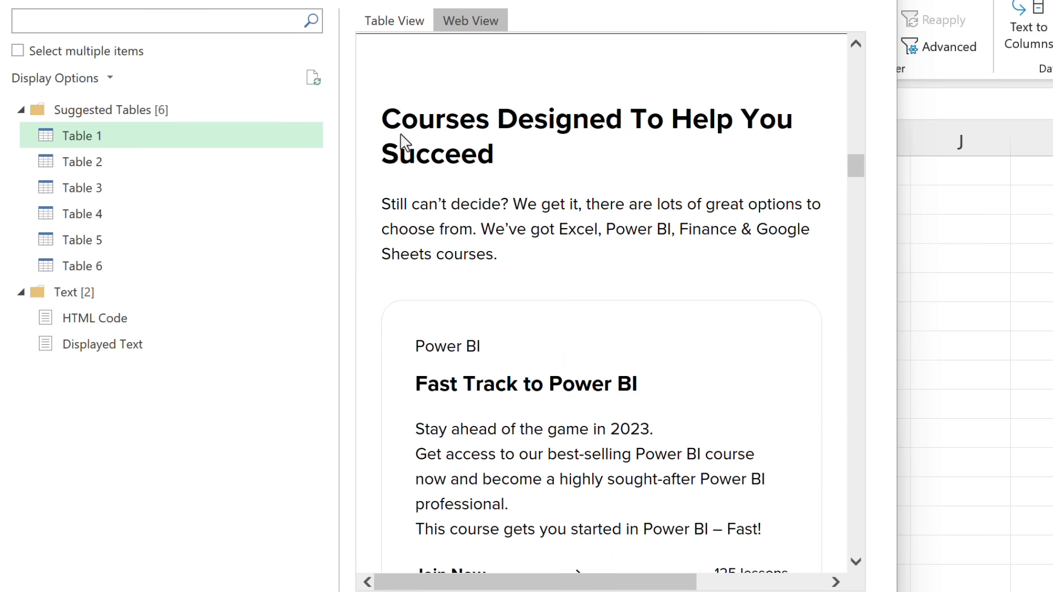
pyautogui.scroll(-2, 518, 238)
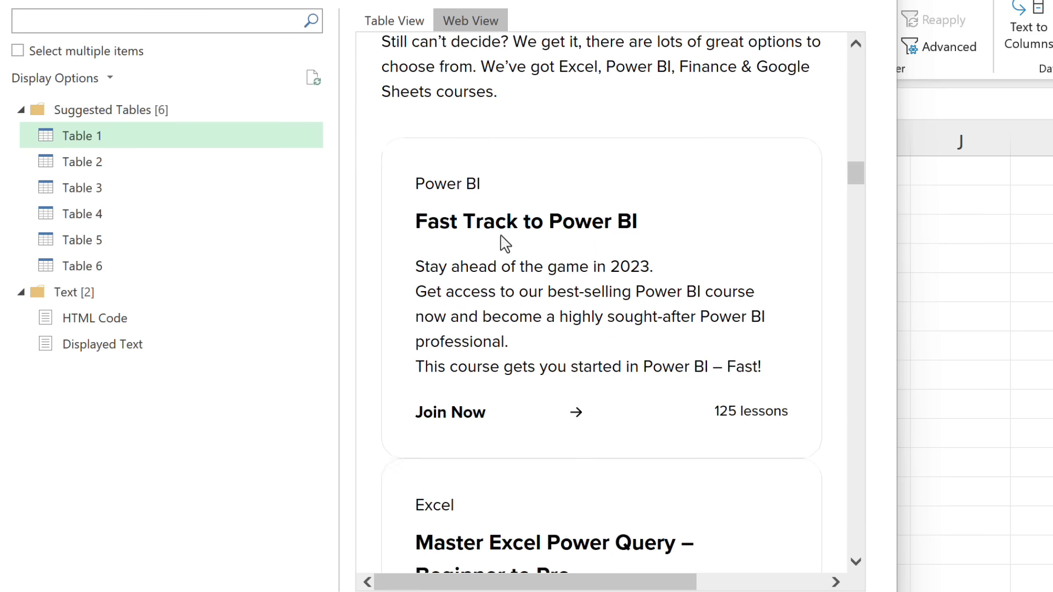
pyautogui.scroll(-5, 499, 247)
pyautogui.scroll(-8, 495, 272)
pyautogui.scroll(-8, 491, 277)
pyautogui.scroll(-6, 490, 284)
pyautogui.scroll(-1, 483, 282)
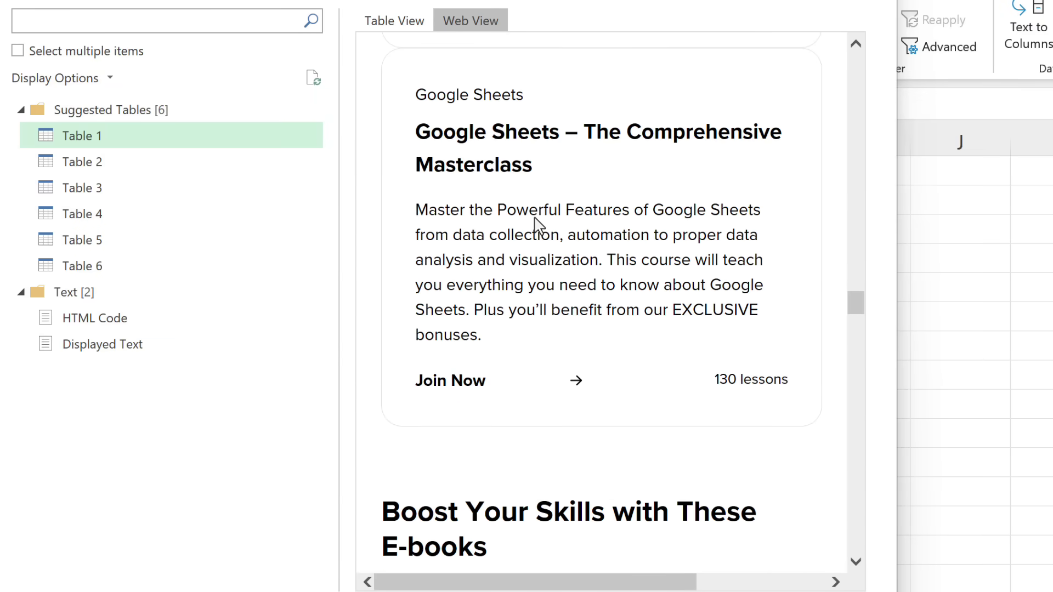
# Preview Tables 2 through 6, the HTML Code, and finally the Displayed Text
pyautogui.click(160, 163)
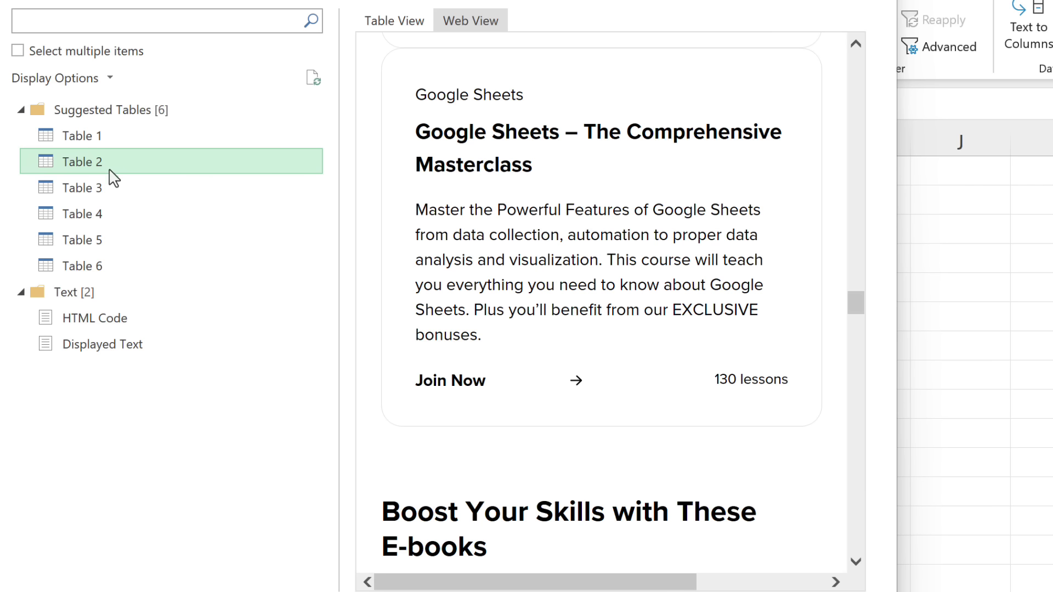
pyautogui.click(392, 25)
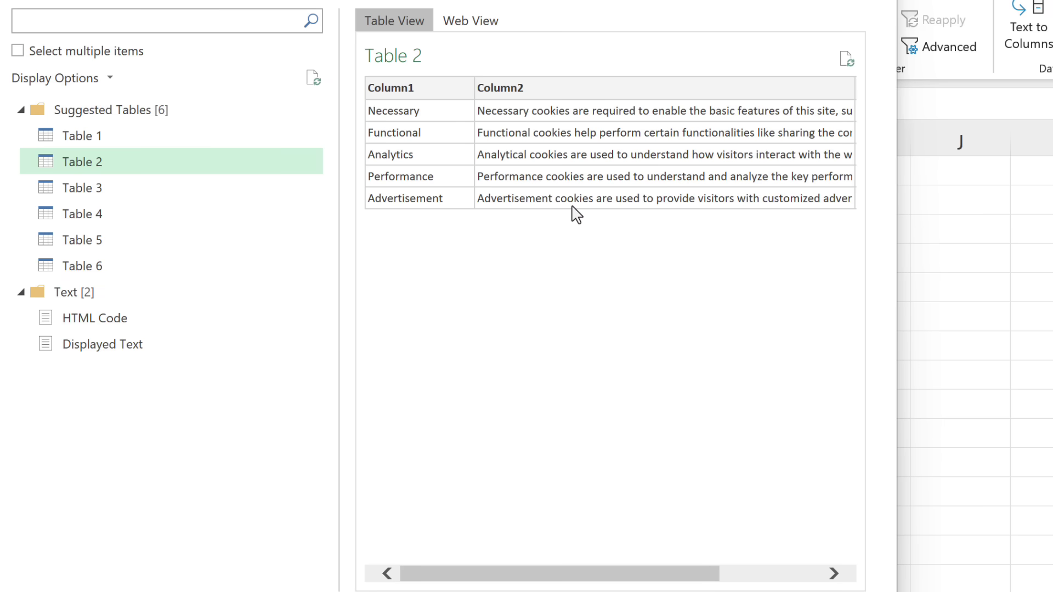
pyautogui.click(214, 199)
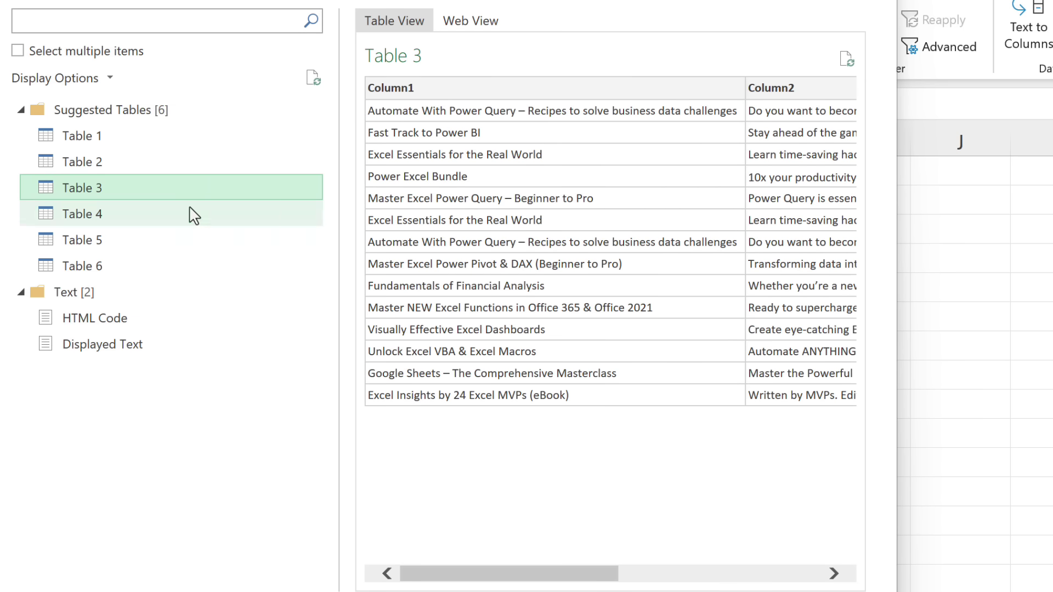
pyautogui.click(194, 215)
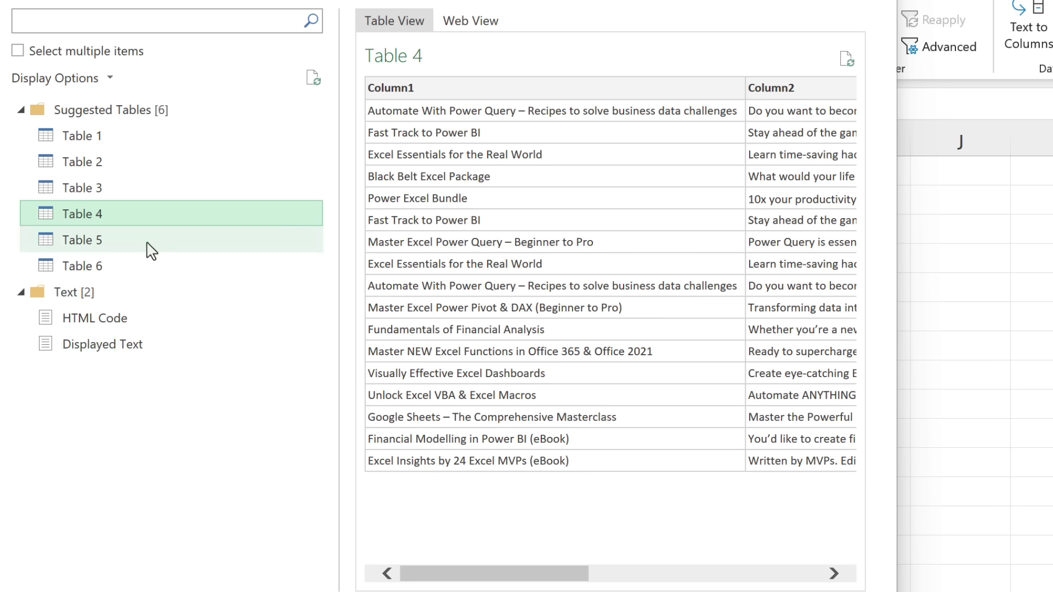
pyautogui.click(149, 247)
pyautogui.click(149, 271)
pyautogui.moveTo(496, 574)
pyautogui.mouseDown()
pyautogui.moveTo(738, 572)
pyautogui.moveTo(490, 572)
pyautogui.mouseUp()
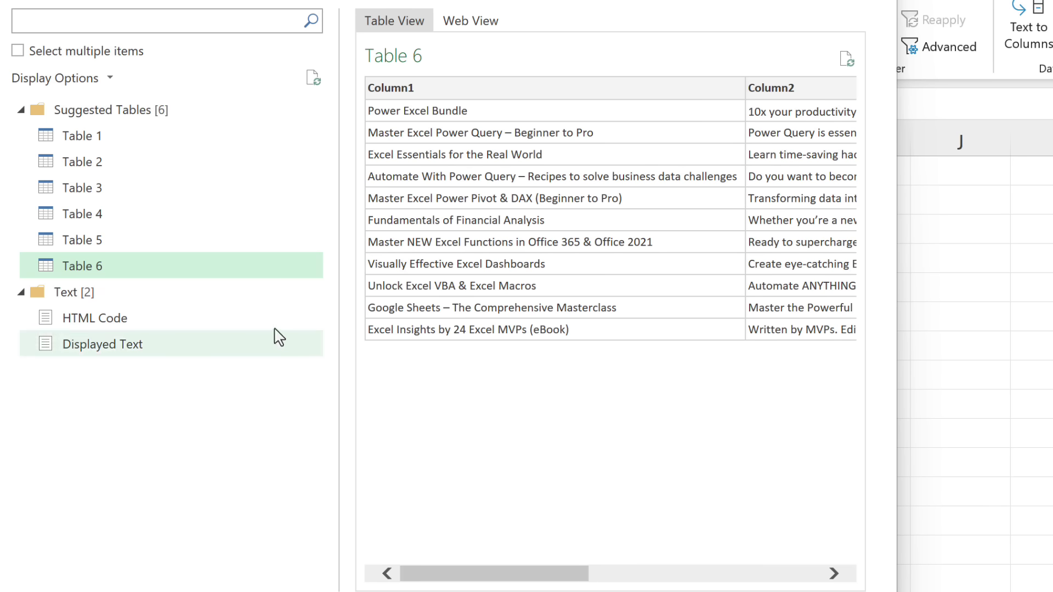
pyautogui.click(134, 324)
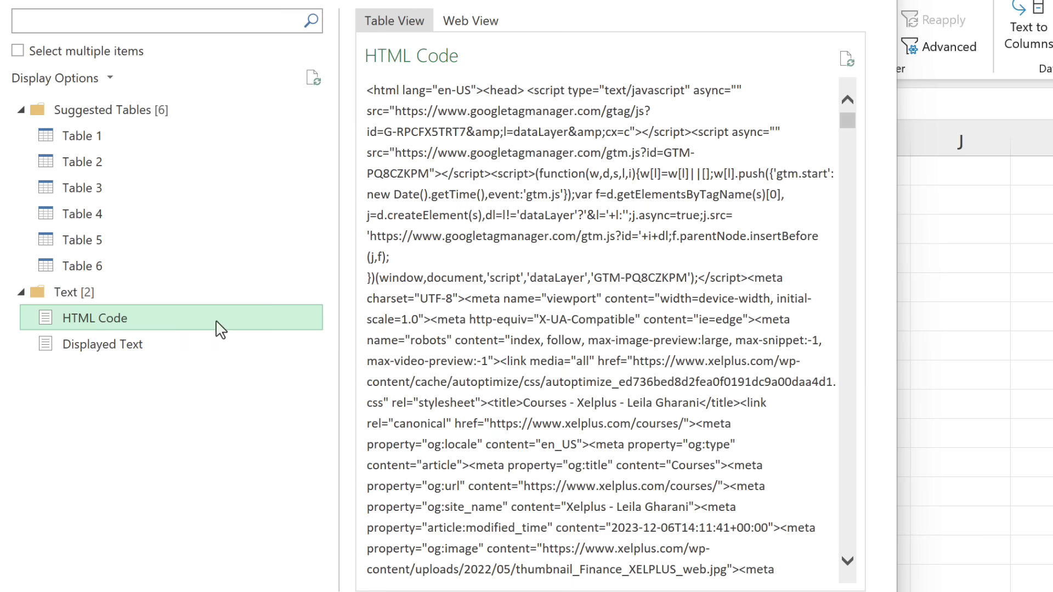
pyautogui.scroll(-5, 609, 262)
pyautogui.scroll(-5, 607, 266)
pyautogui.scroll(-5, 595, 266)
pyautogui.scroll(-5, 584, 267)
pyautogui.scroll(-5, 577, 269)
pyautogui.scroll(-5, 575, 266)
pyautogui.scroll(-5, 574, 266)
pyautogui.scroll(-5, 573, 265)
pyautogui.scroll(5, 571, 266)
pyautogui.scroll(5, 566, 266)
pyautogui.scroll(5, 565, 264)
pyautogui.scroll(5, 565, 262)
pyautogui.click(198, 347)
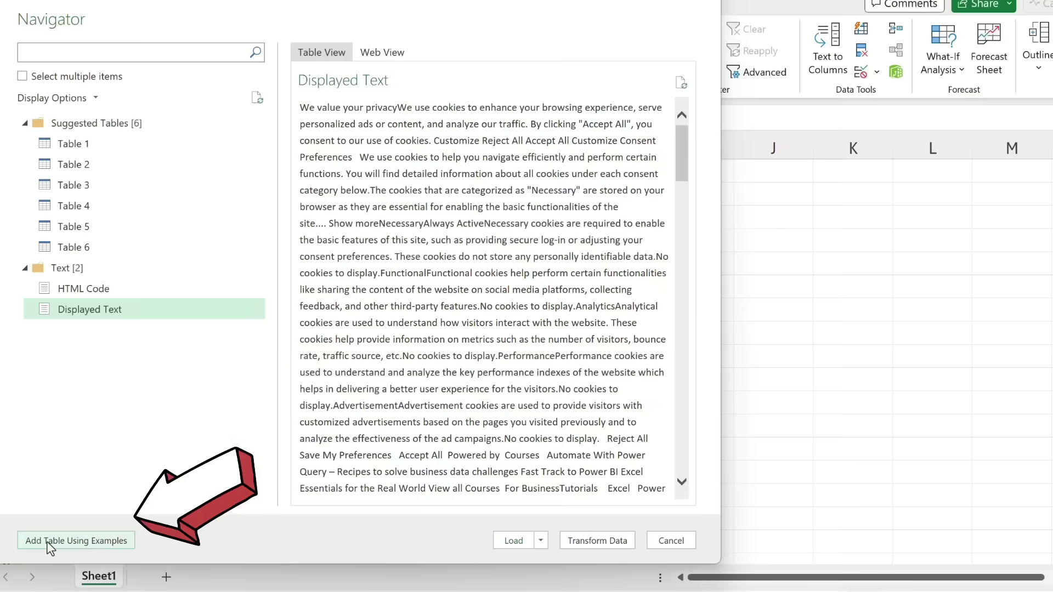
# Start an example table whose Name column holds Fast Track to Power BI
pyautogui.click(50, 541)
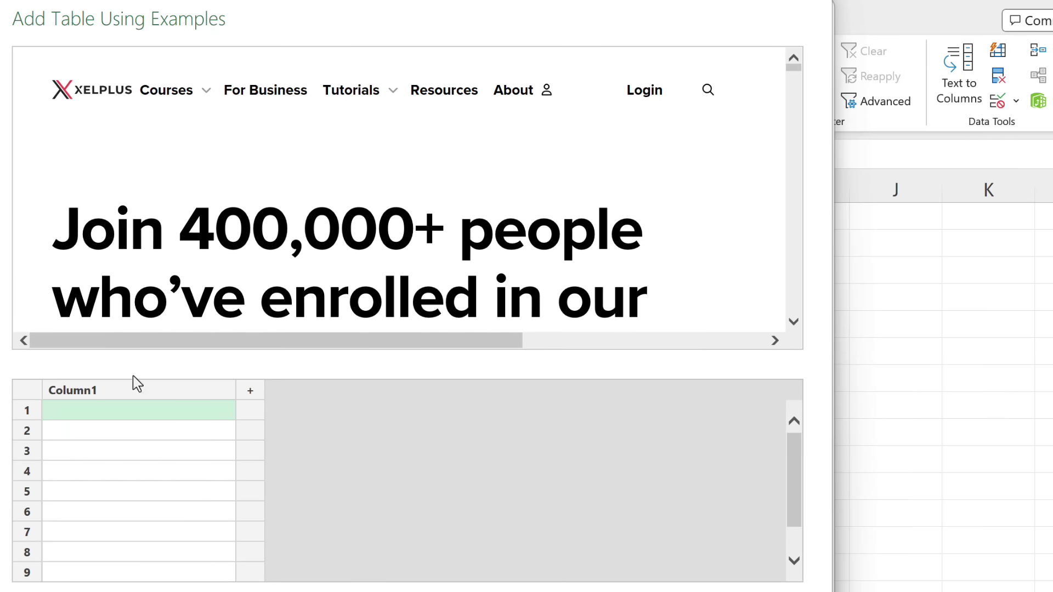
pyautogui.scroll(-5, 362, 302)
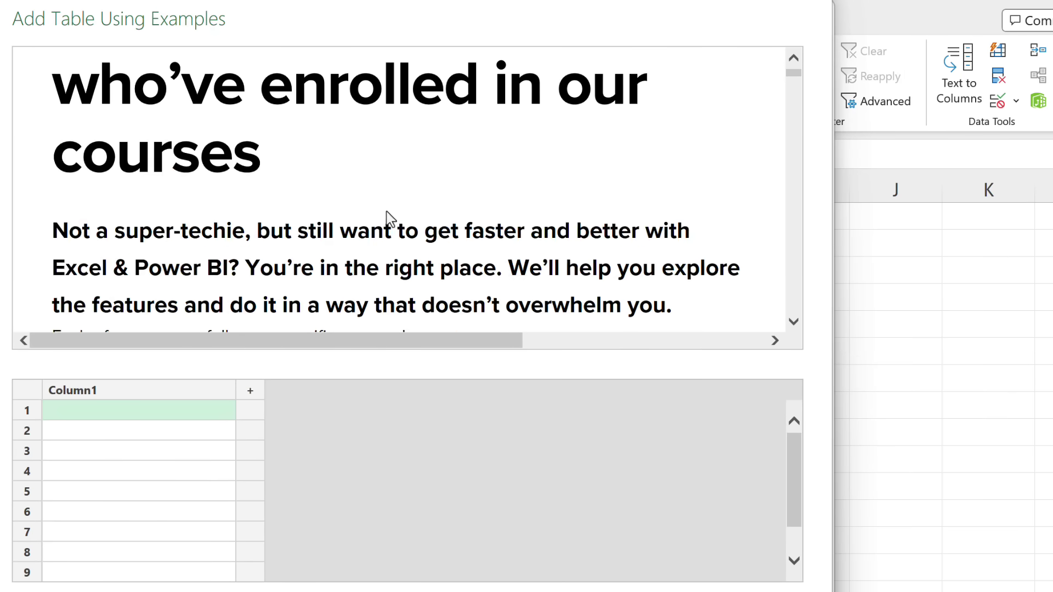
pyautogui.scroll(-5, 383, 224)
pyautogui.scroll(-5, 381, 219)
pyautogui.scroll(-5, 376, 235)
pyautogui.scroll(-5, 370, 237)
pyautogui.scroll(-5, 364, 239)
pyautogui.scroll(-5, 363, 240)
pyautogui.scroll(-5, 359, 244)
pyautogui.scroll(-3, 358, 244)
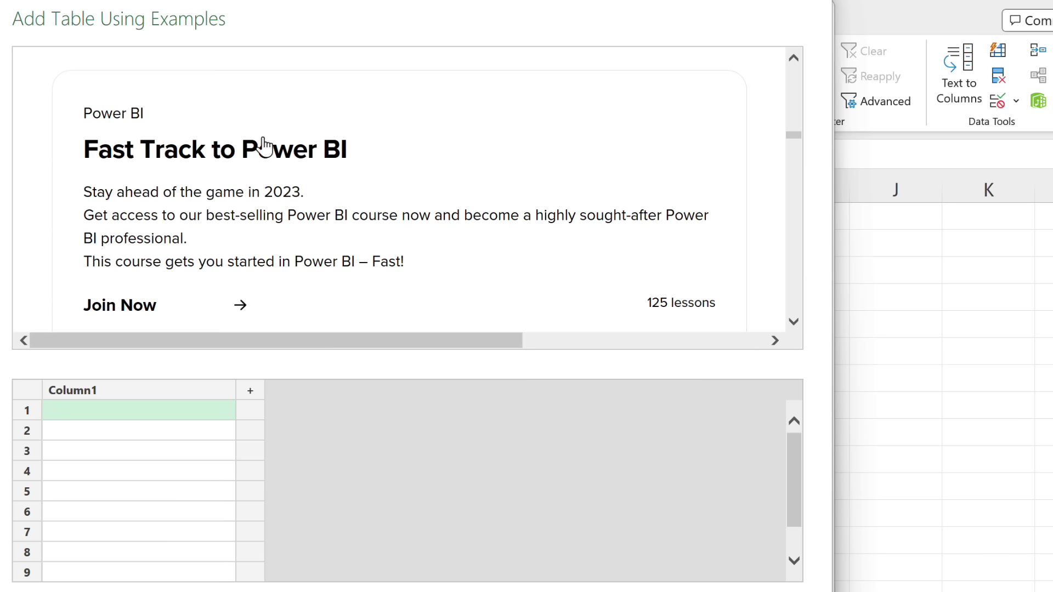
pyautogui.click(133, 395)
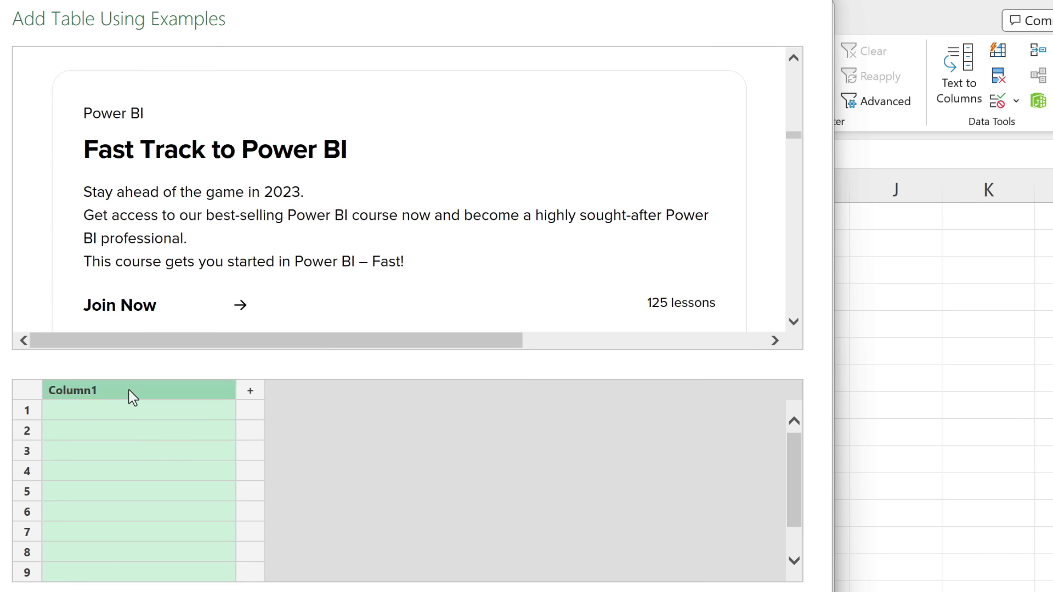
pyautogui.write('Name')
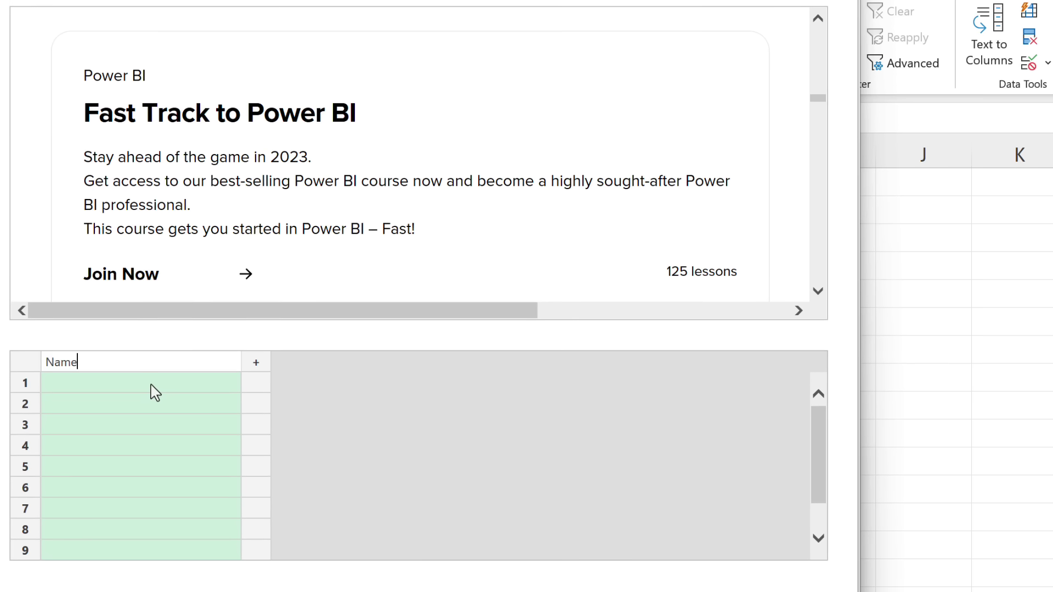
pyautogui.press('Return')
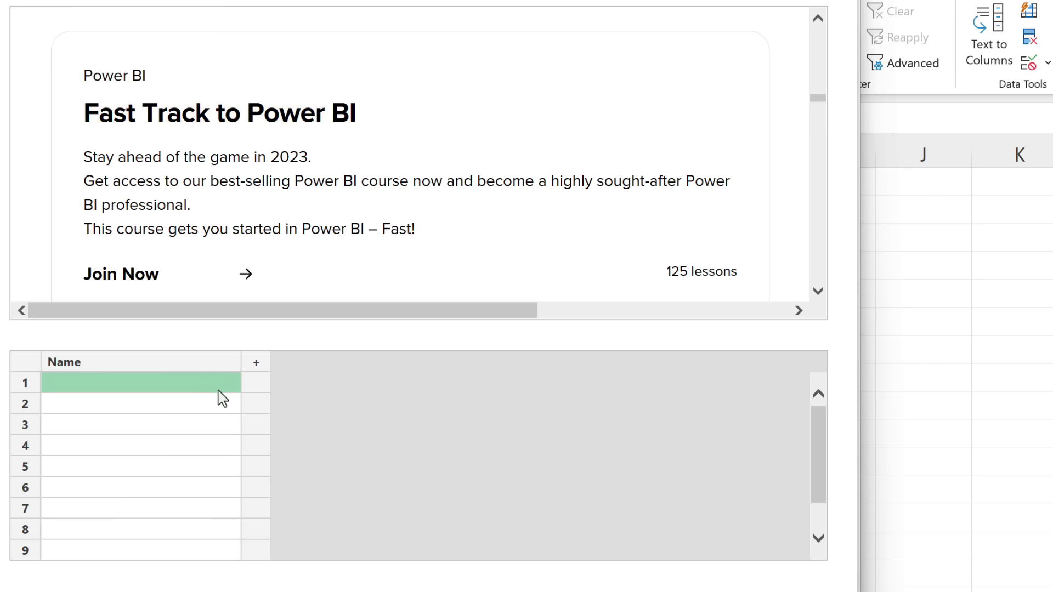
pyautogui.write('Fa')
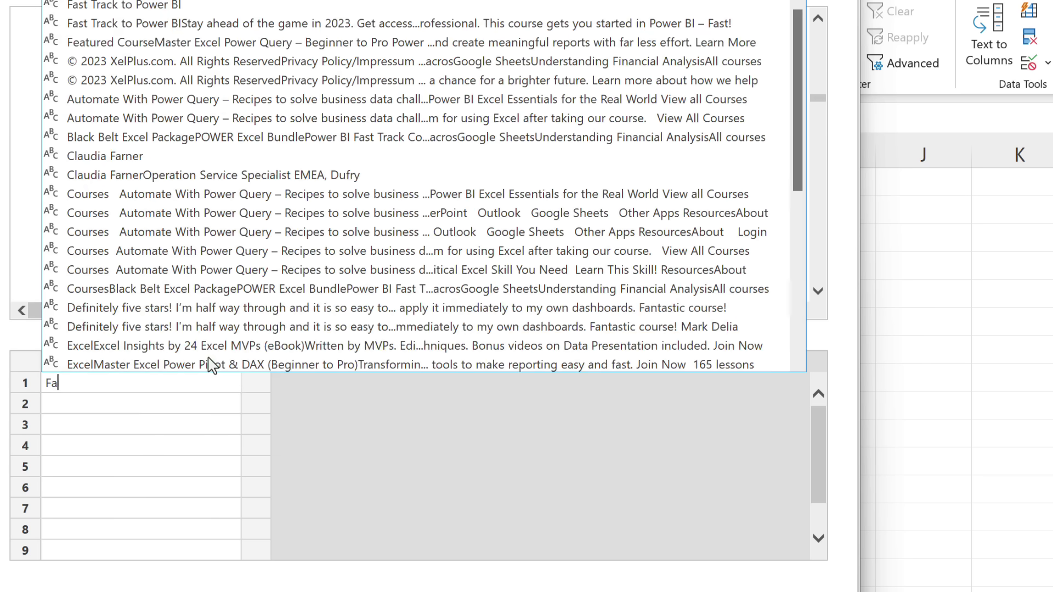
pyautogui.write('st track')
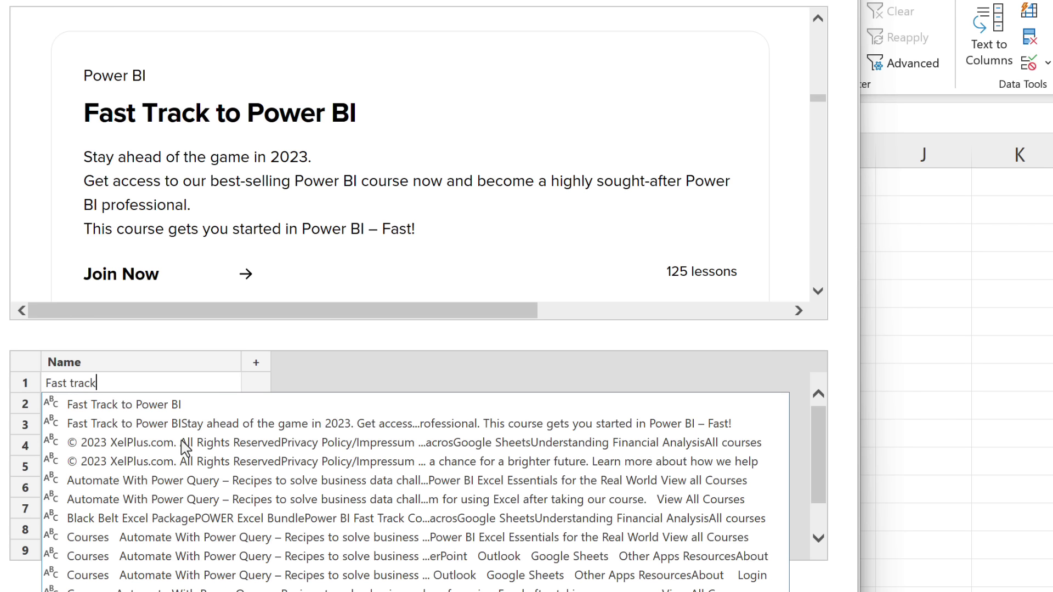
pyautogui.click(162, 410)
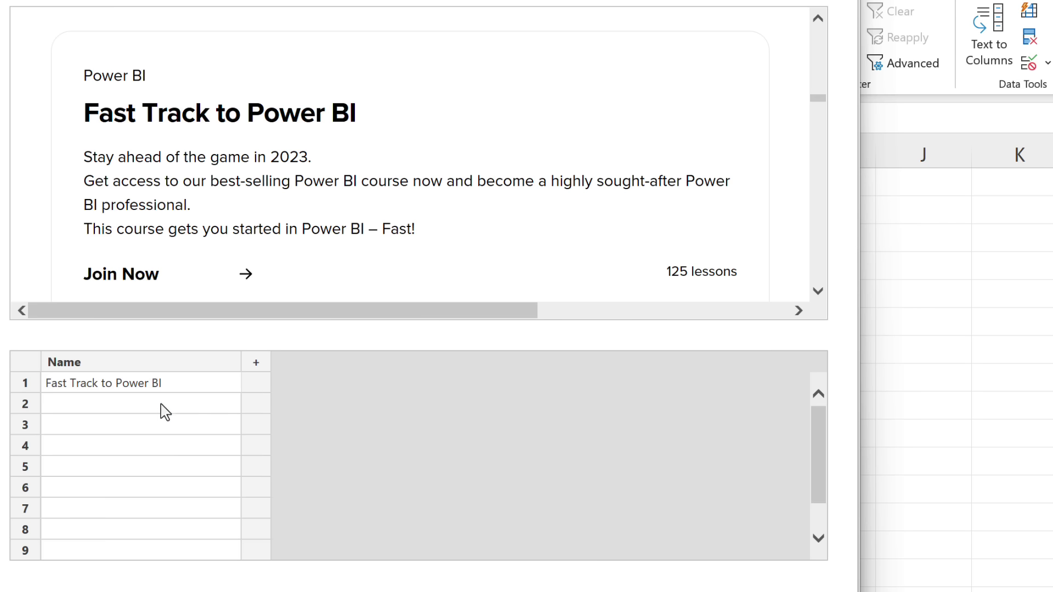
# Add Category and Lessons columns, with Power BI and 125 lessons in row 1
pyautogui.click(262, 368)
pyautogui.doubleClick(280, 367)
pyautogui.write('Category')
pyautogui.press('Return')
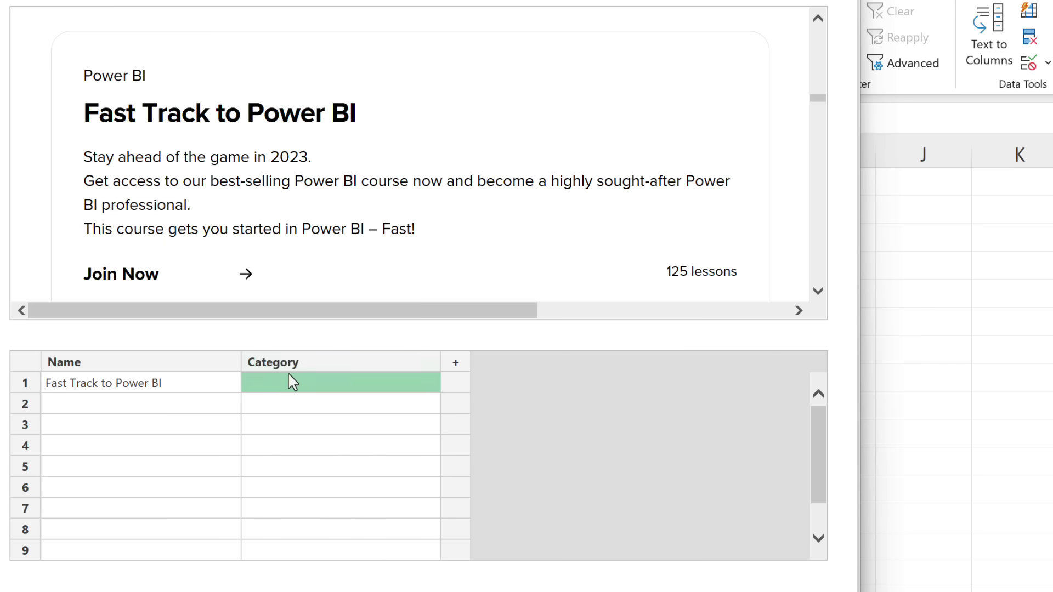
pyautogui.click(284, 385)
pyautogui.write('power')
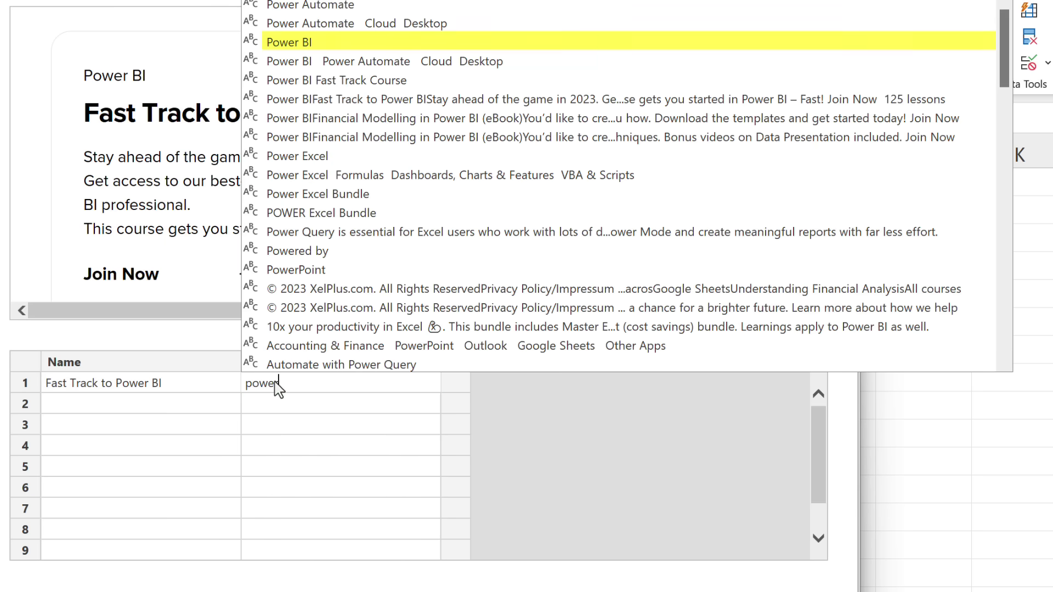
pyautogui.click(313, 41)
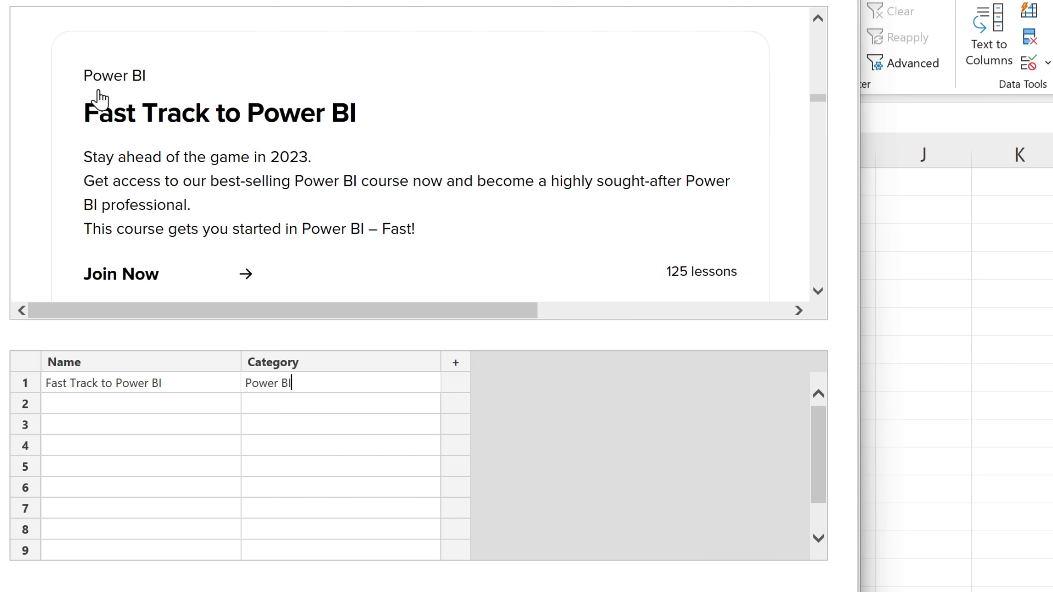
pyautogui.click(458, 366)
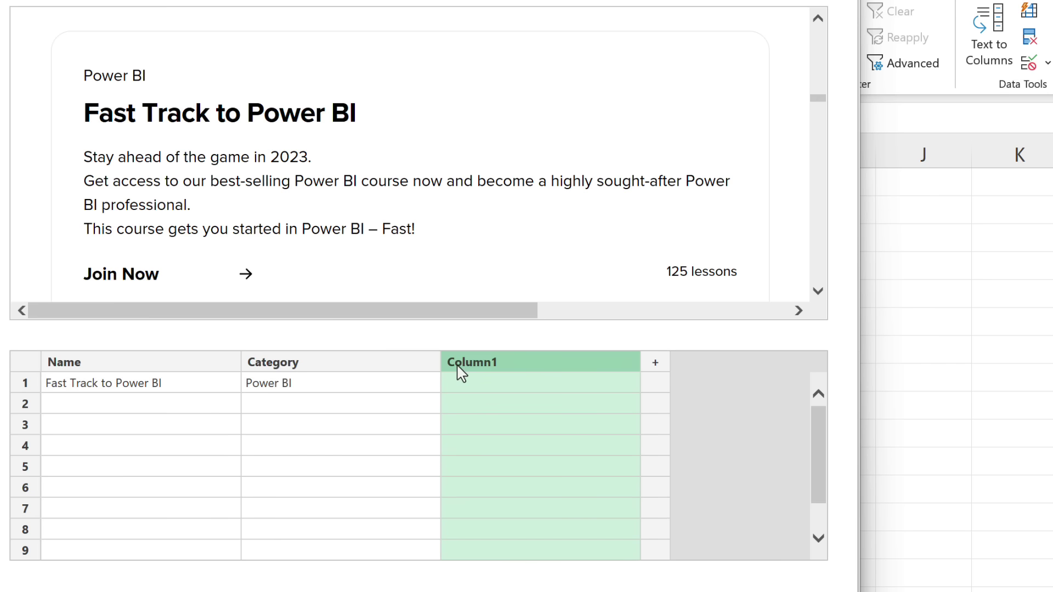
pyautogui.write('Le')
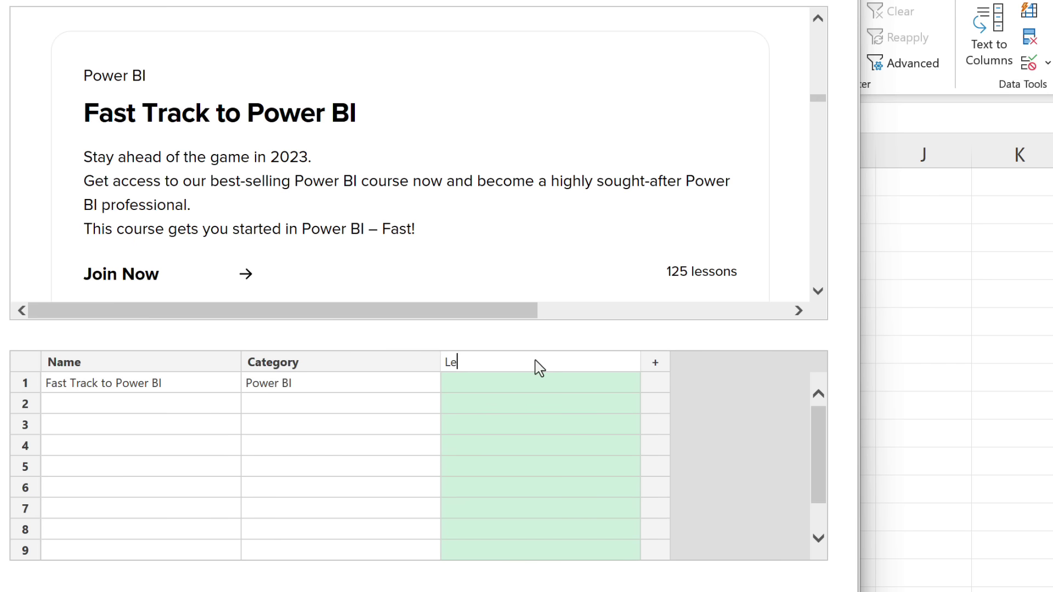
pyautogui.write('ssons')
pyautogui.press('Return')
pyautogui.click(518, 387)
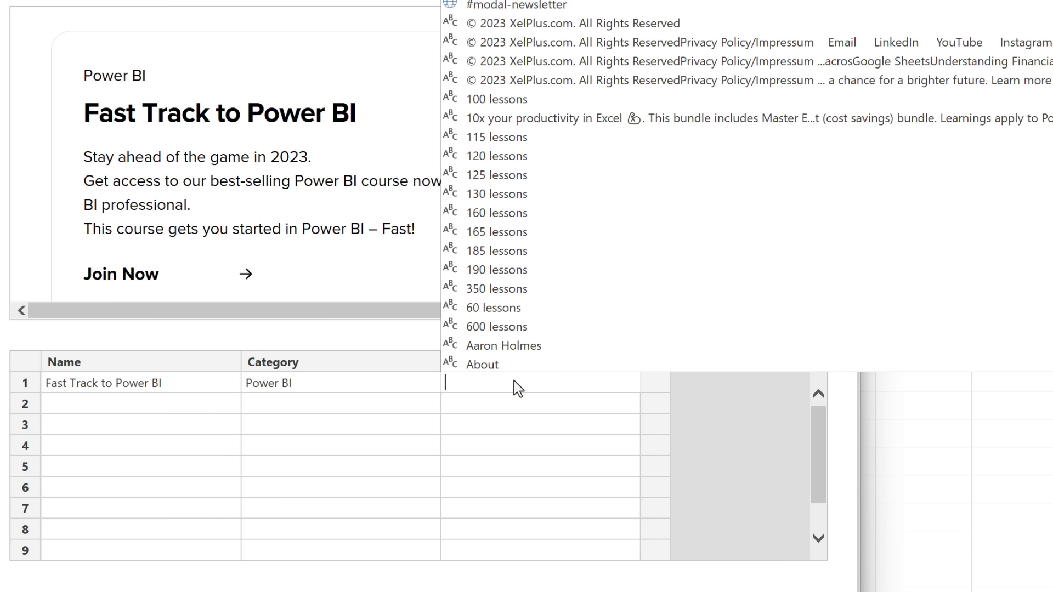
pyautogui.write('125')
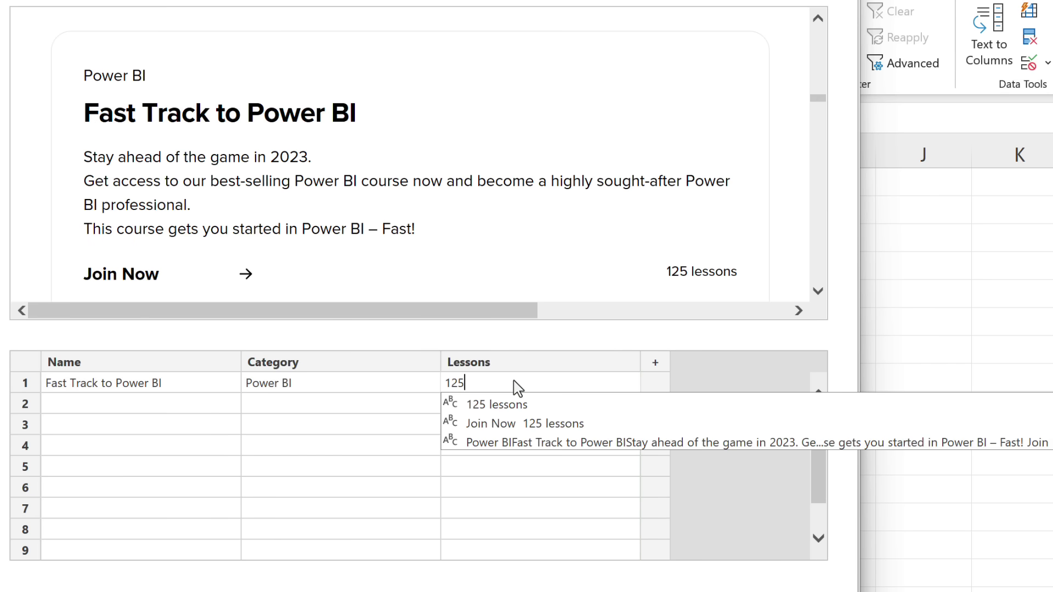
pyautogui.click(518, 404)
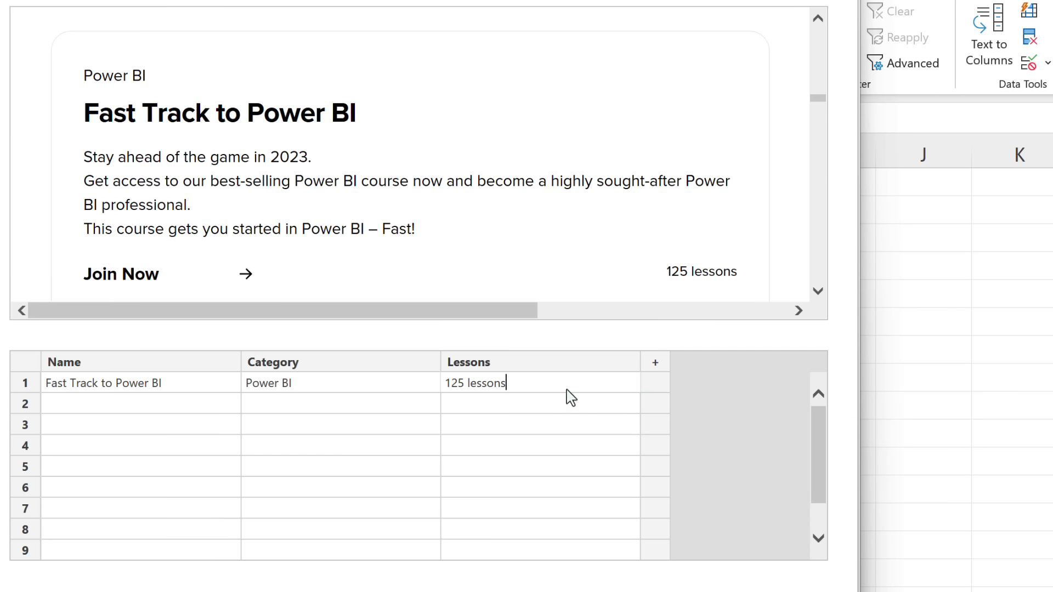
# Add a Link column containing the Fast Track to Power BI course URL
pyautogui.click(655, 368)
pyautogui.write('Link')
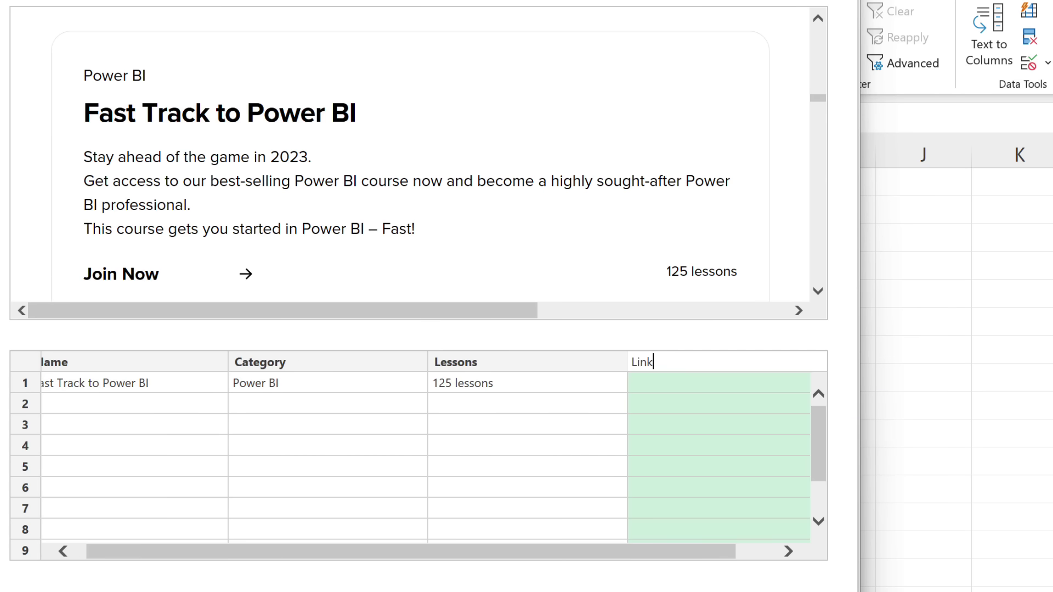
pyautogui.press('Return')
pyautogui.write('h')
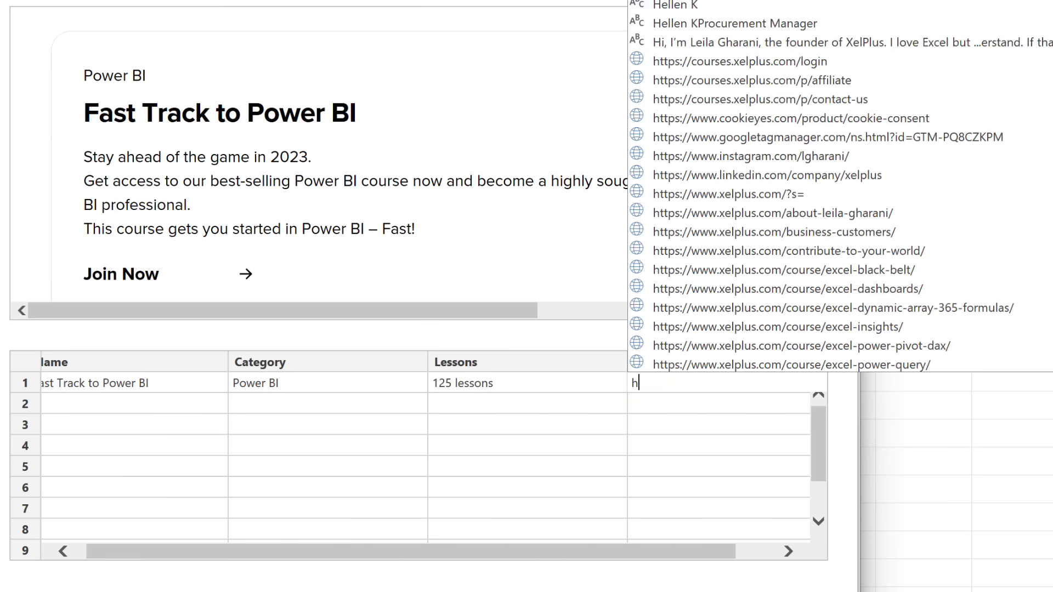
pyautogui.write('ttps')
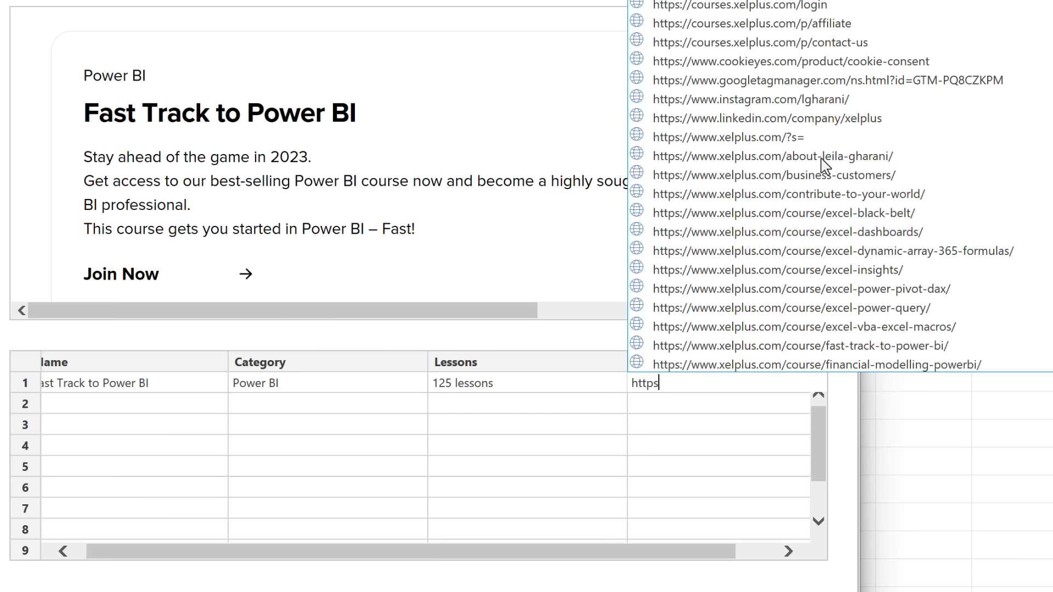
pyautogui.scroll(-3, 820, 239)
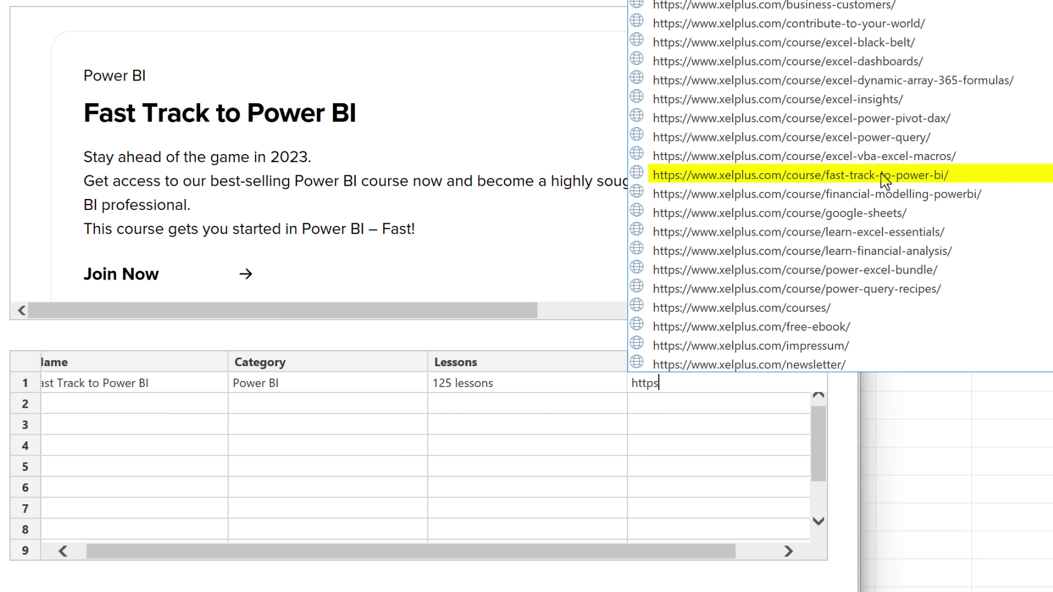
pyautogui.click(880, 175)
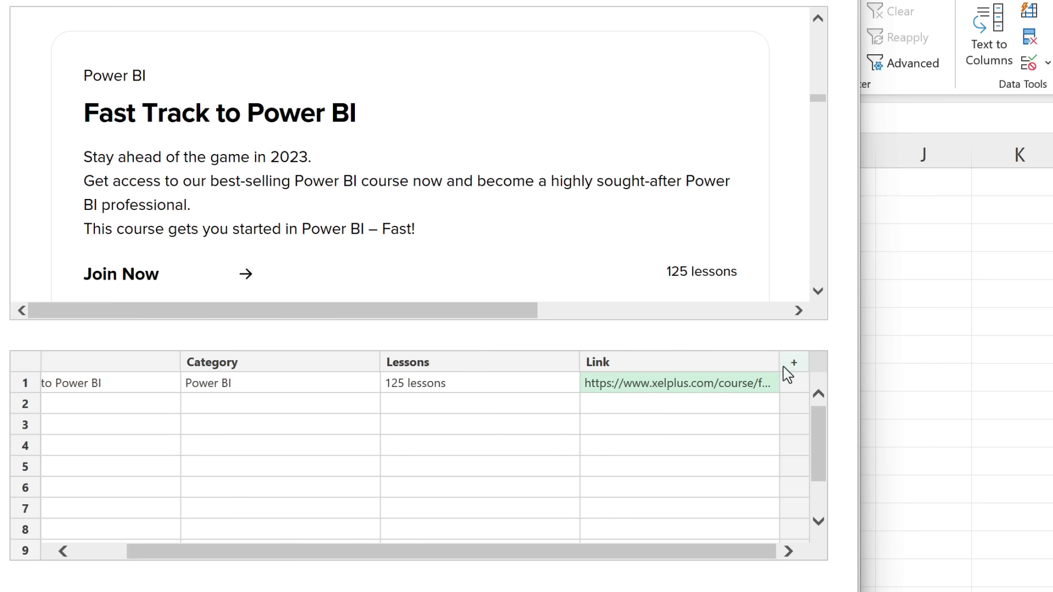
# Add an Image column containing the power-bi-720x405.png thumbnail address
pyautogui.click(792, 365)
pyautogui.doubleClick(679, 366)
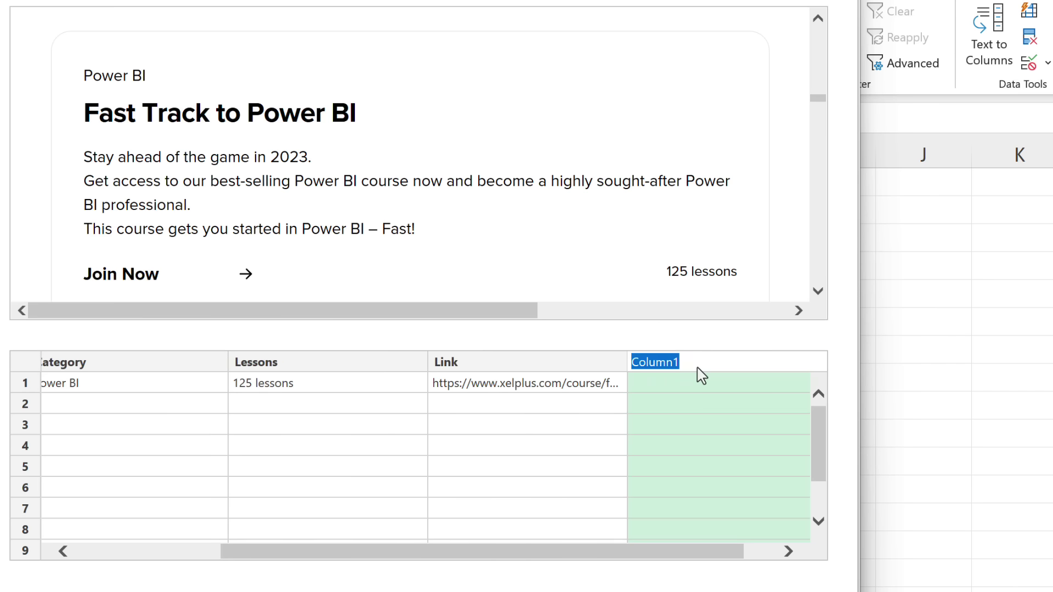
pyautogui.write('Image')
pyautogui.press('Return')
pyautogui.write('h')
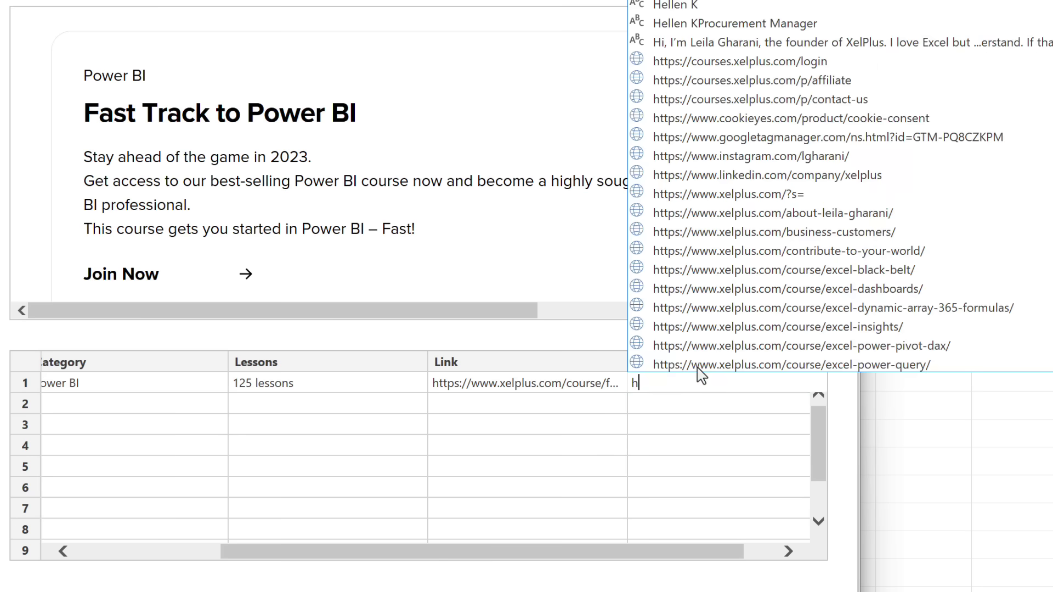
pyautogui.write('ttps')
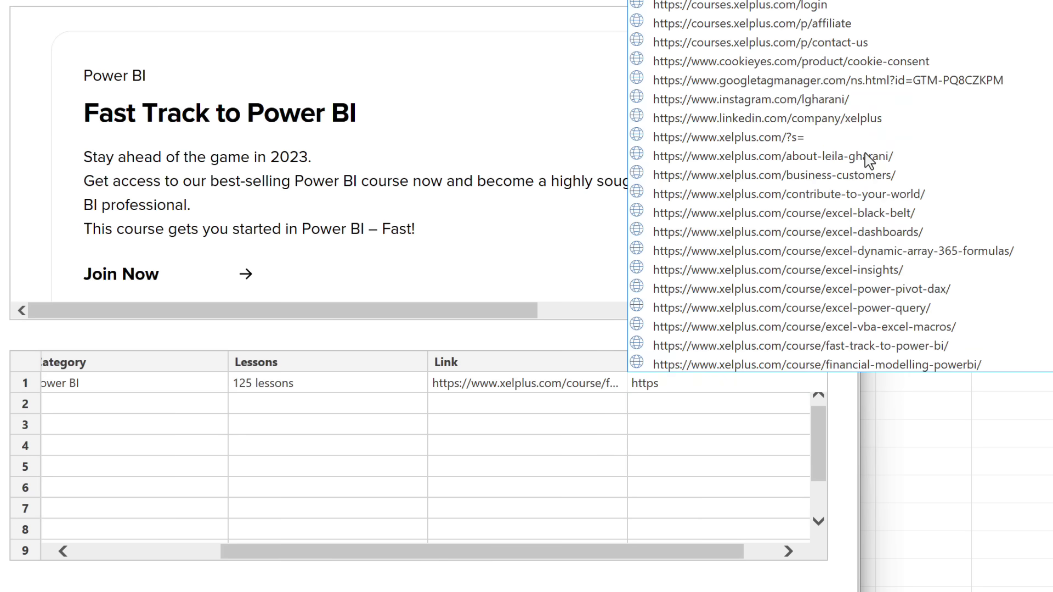
pyautogui.scroll(-1, 875, 148)
pyautogui.scroll(-4, 874, 148)
pyautogui.scroll(-10, 875, 148)
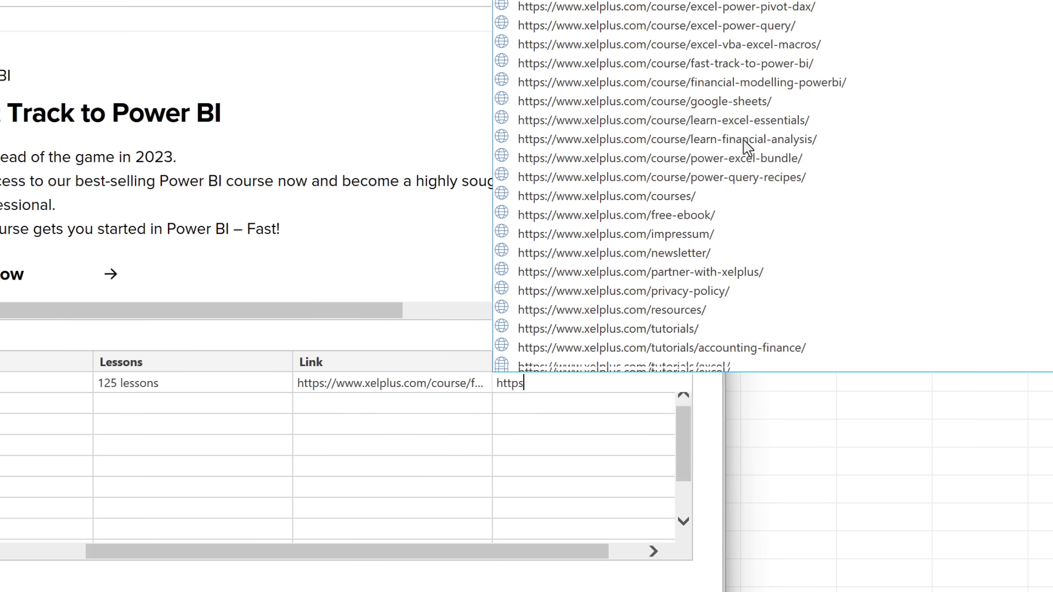
pyautogui.scroll(-6, 743, 146)
pyautogui.scroll(-9, 743, 146)
pyautogui.scroll(6, 935, 145)
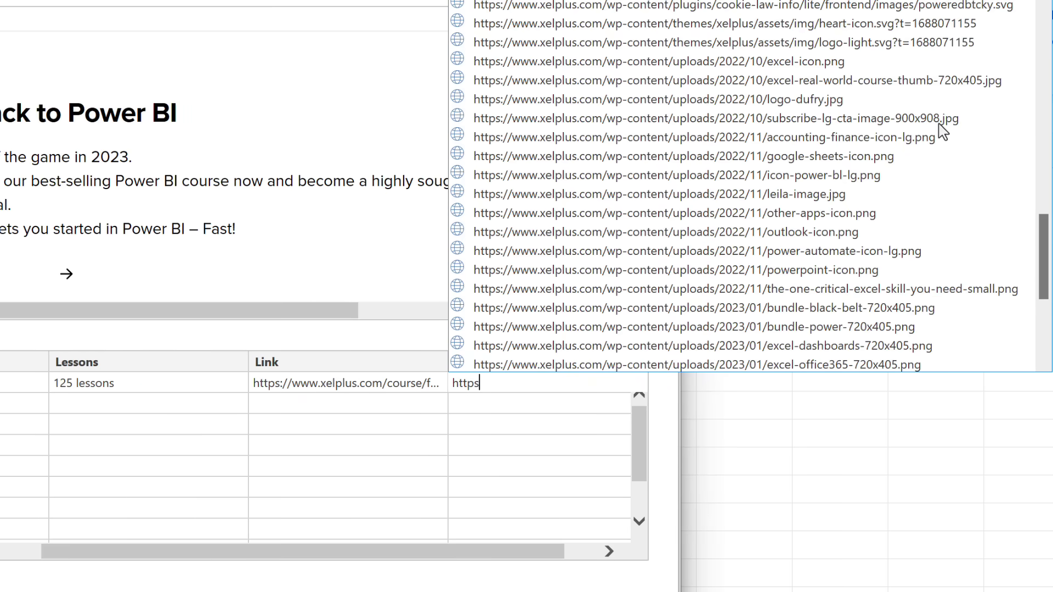
pyautogui.scroll(-1, 858, 137)
pyautogui.scroll(-5, 856, 136)
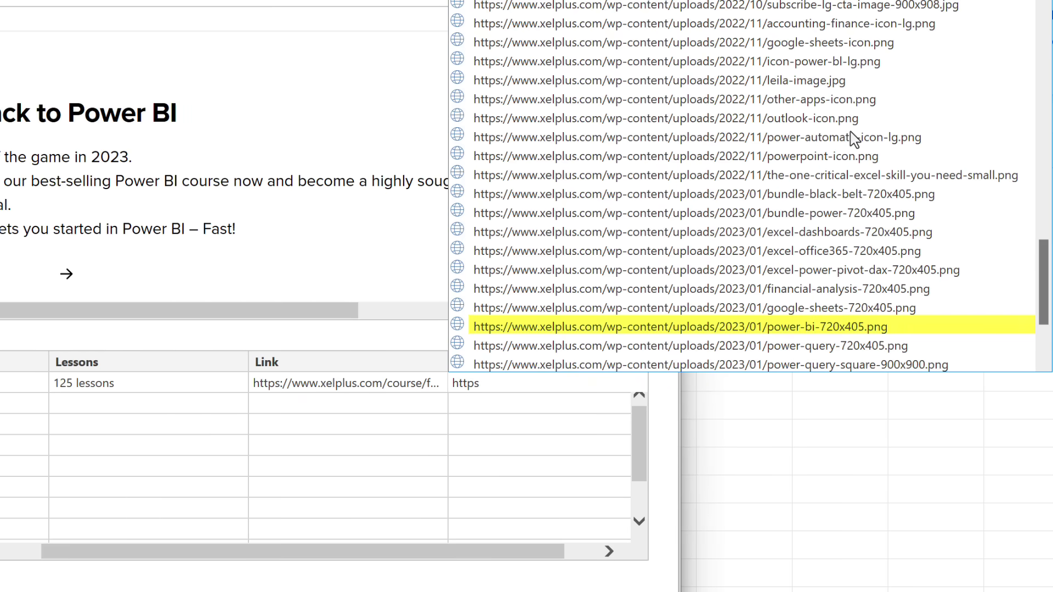
pyautogui.click(778, 327)
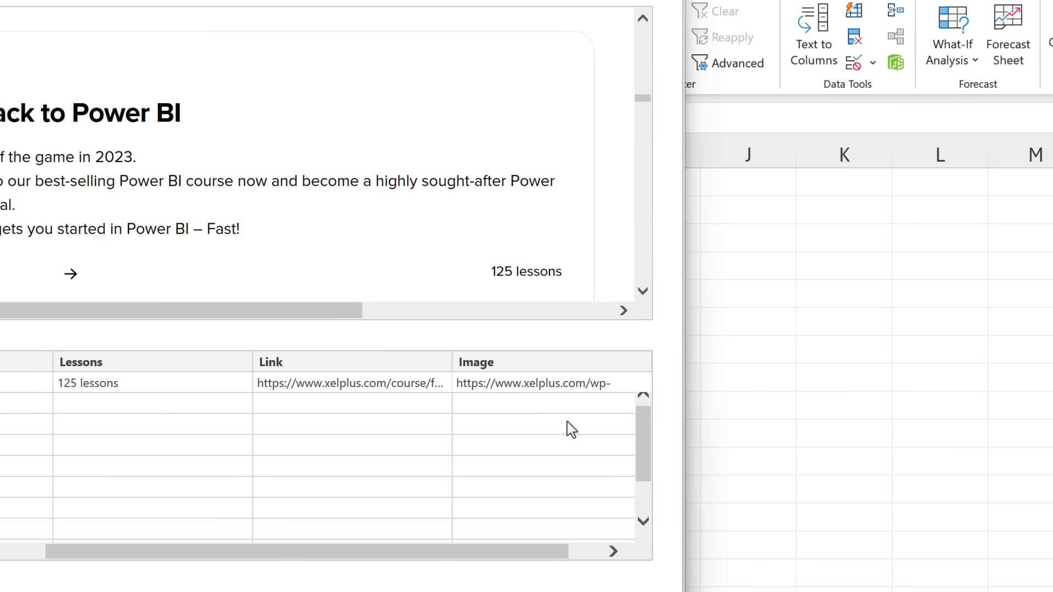
pyautogui.moveTo(626, 424)
pyautogui.mouseDown()
pyautogui.moveTo(596, 523)
pyautogui.moveTo(403, 563)
pyautogui.mouseUp()
pyautogui.moveTo(210, 425)
pyautogui.mouseDown()
pyautogui.moveTo(214, 480)
pyautogui.moveTo(165, 408)
pyautogui.mouseUp()
# Fill row 2 with Master Excel Power Query, category Excel, and 185 lessons
pyautogui.click(163, 411)
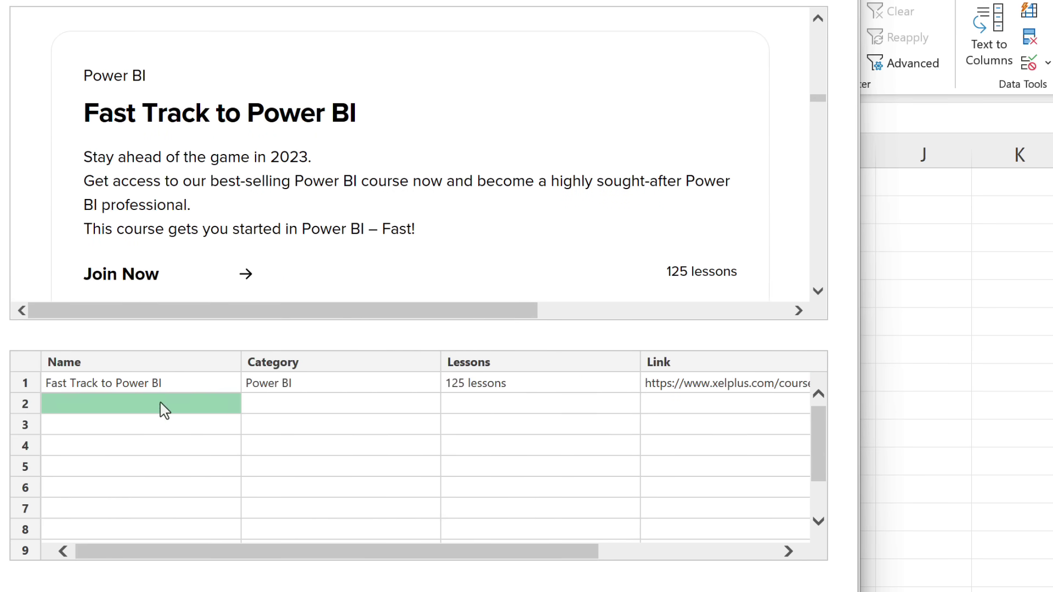
pyautogui.scroll(-2, 273, 189)
pyautogui.scroll(-3, 272, 189)
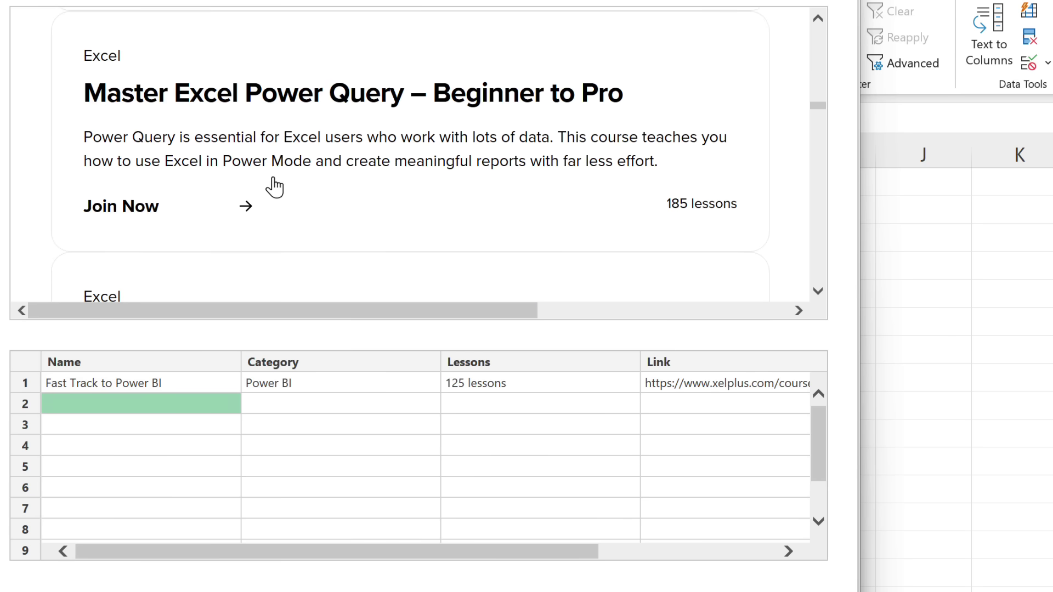
pyautogui.doubleClick(142, 410)
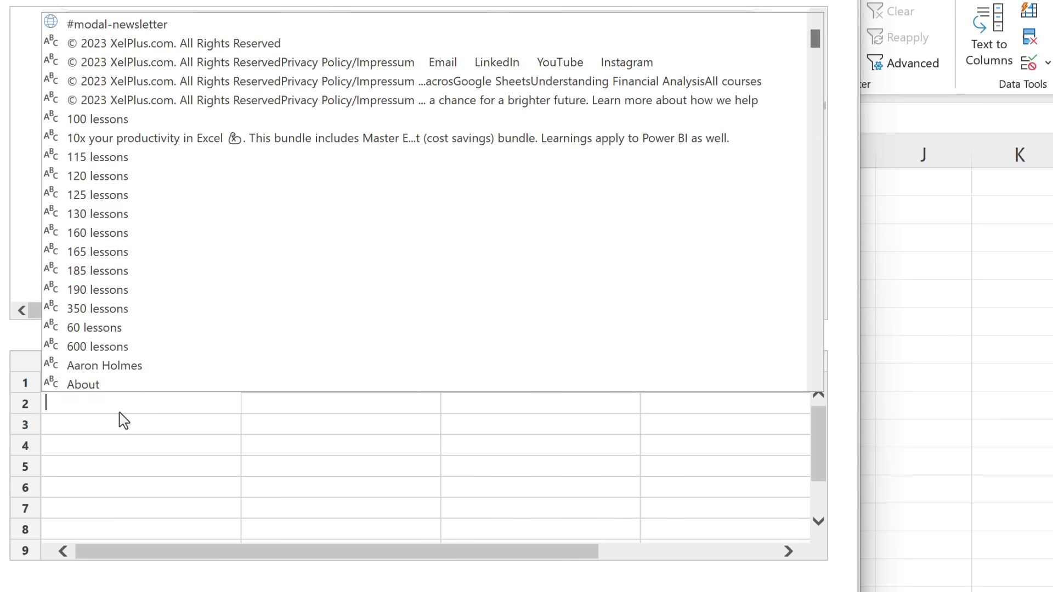
pyautogui.write('Master')
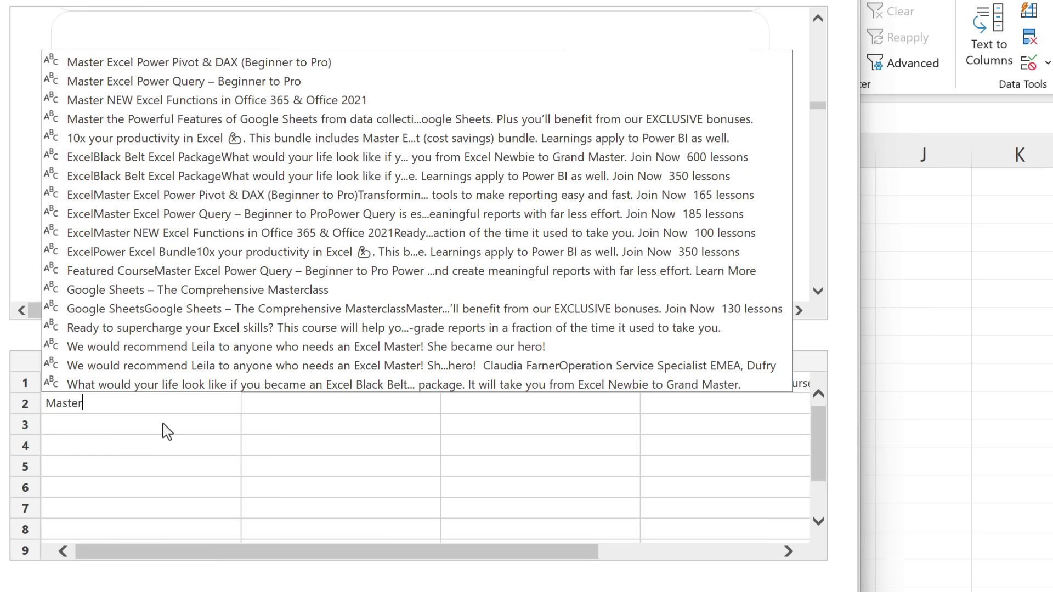
pyautogui.click(133, 81)
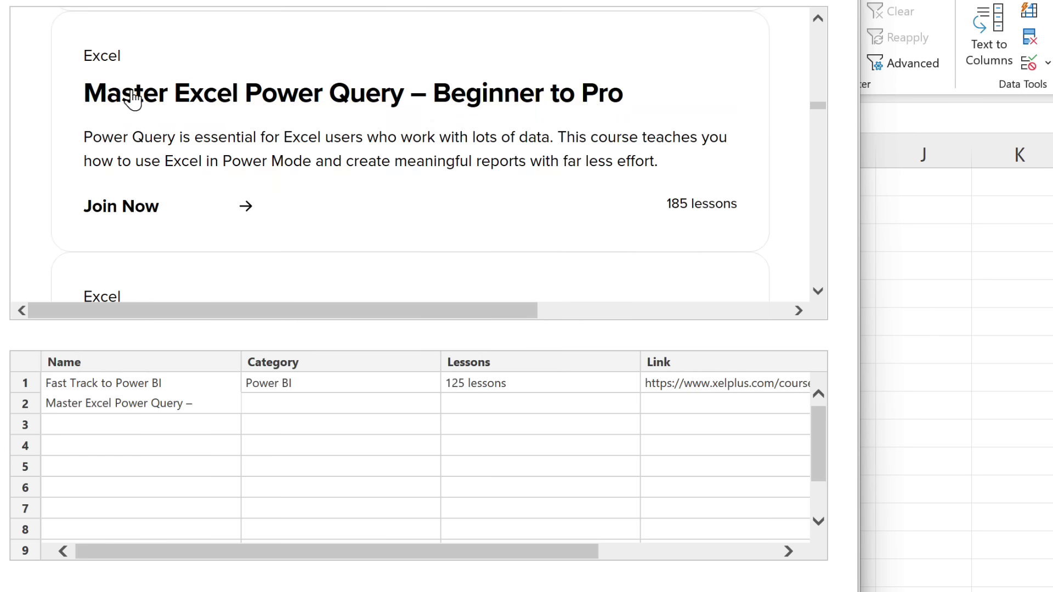
pyautogui.press('Return')
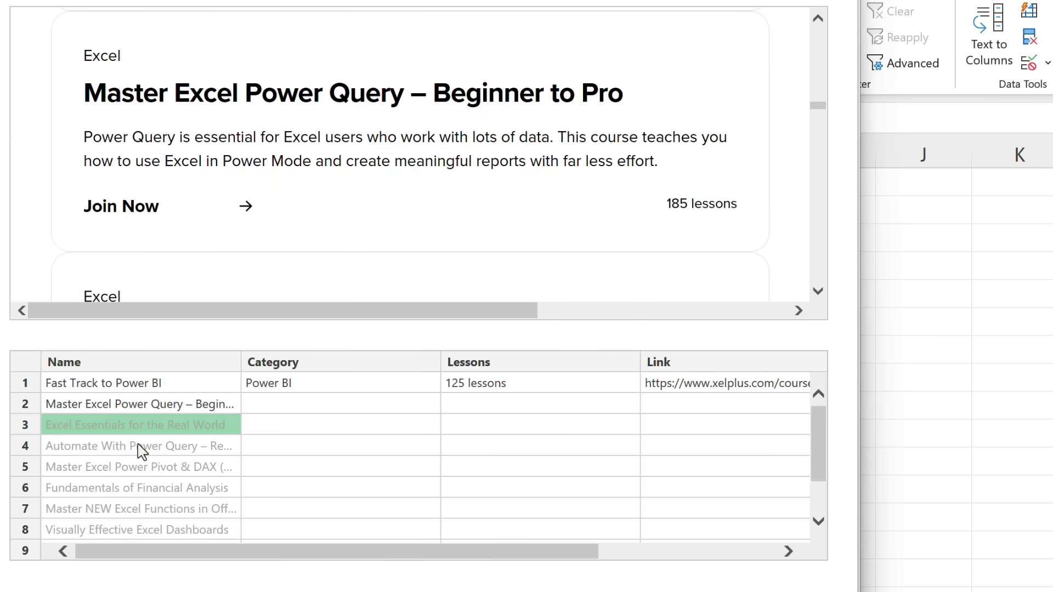
pyautogui.scroll(-2, 142, 496)
pyautogui.scroll(2, 142, 497)
pyautogui.click(297, 403)
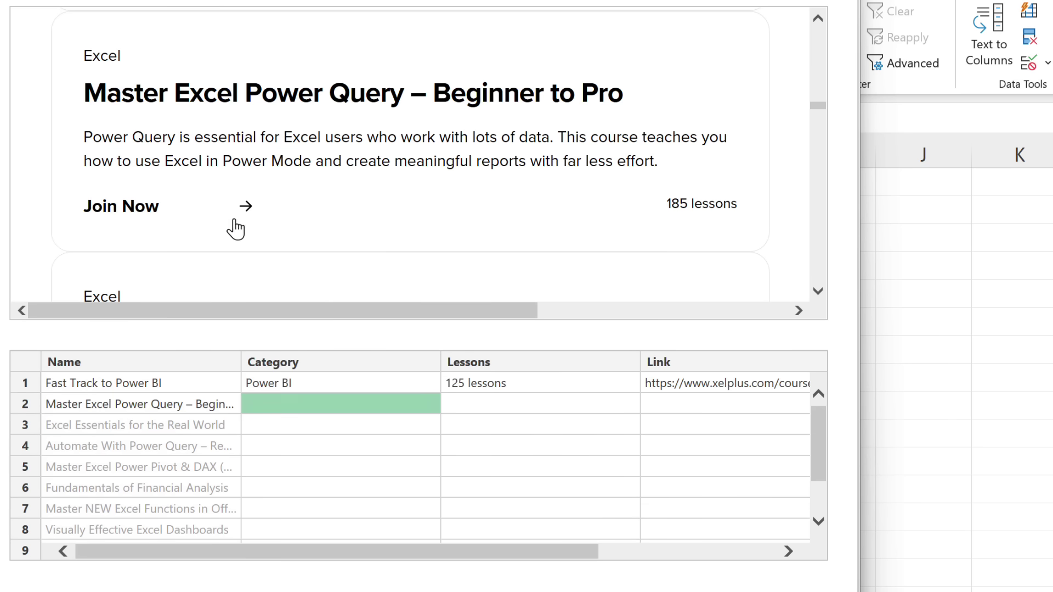
pyautogui.write('Excel')
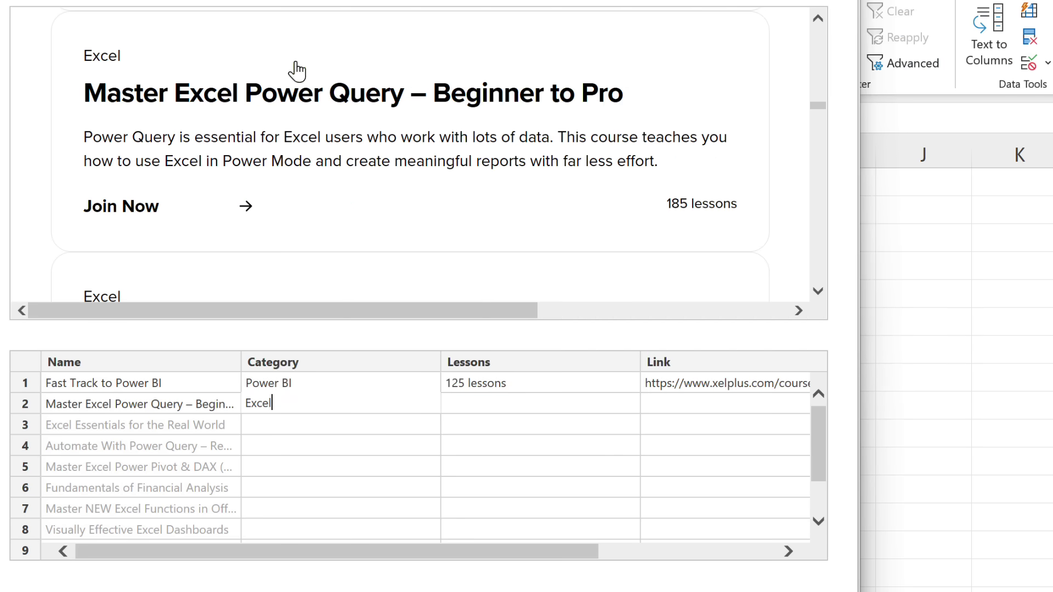
pyautogui.press('Return')
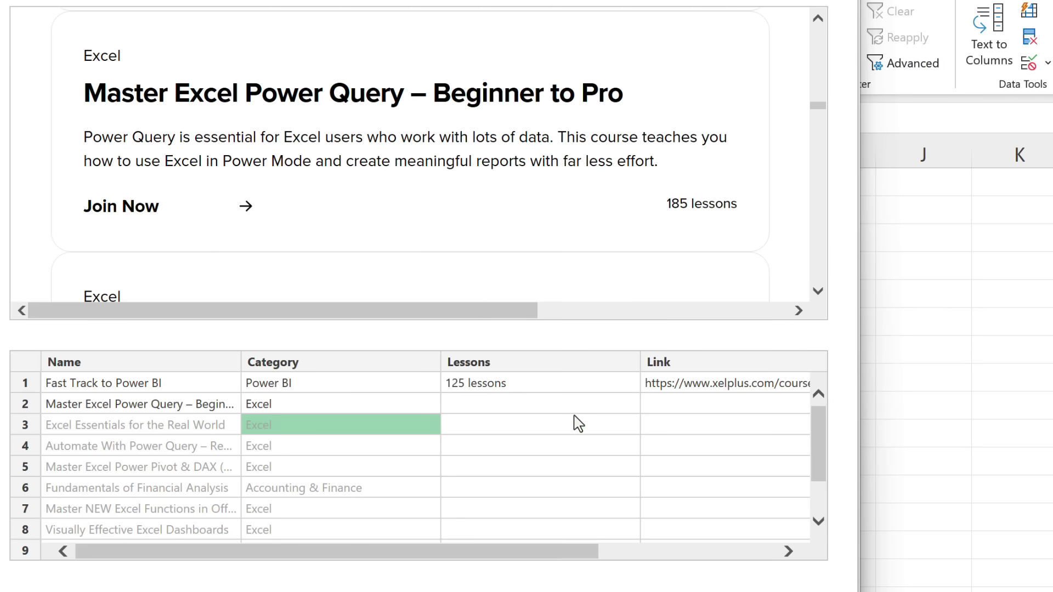
pyautogui.click(541, 399)
pyautogui.click(544, 405)
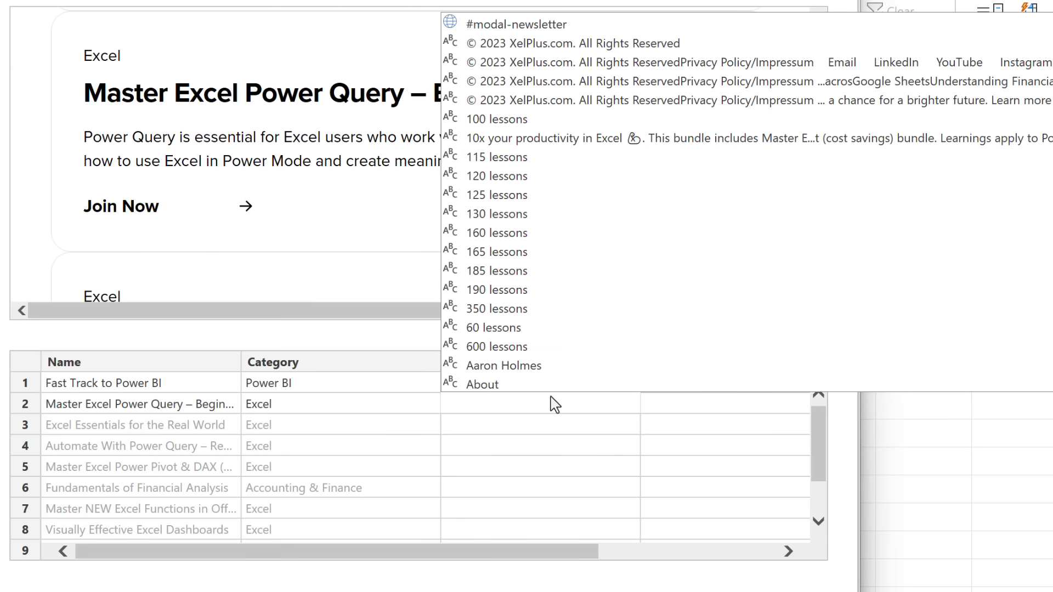
pyautogui.write('185')
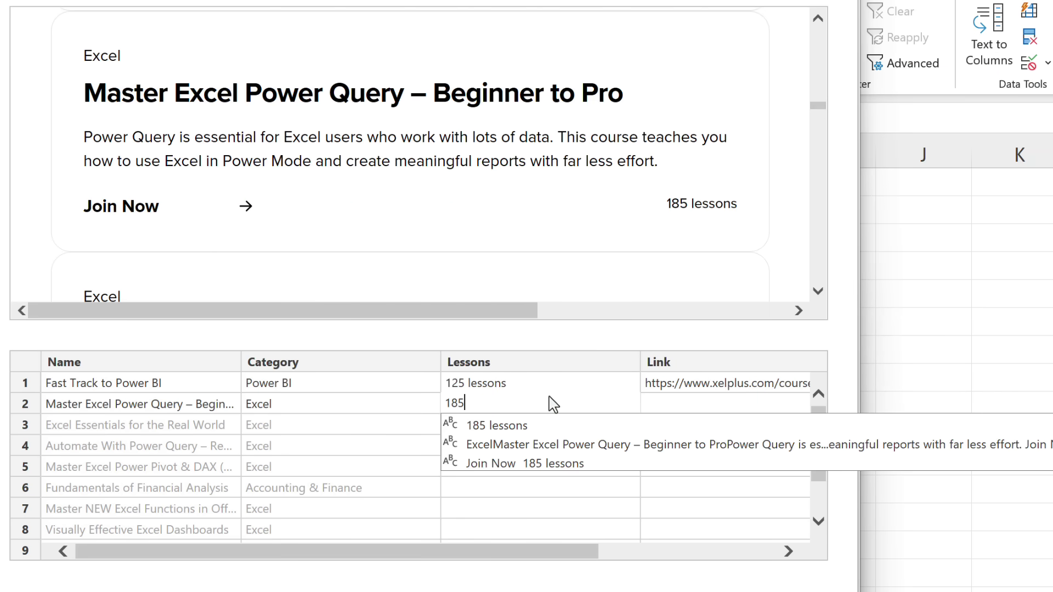
pyautogui.click(544, 426)
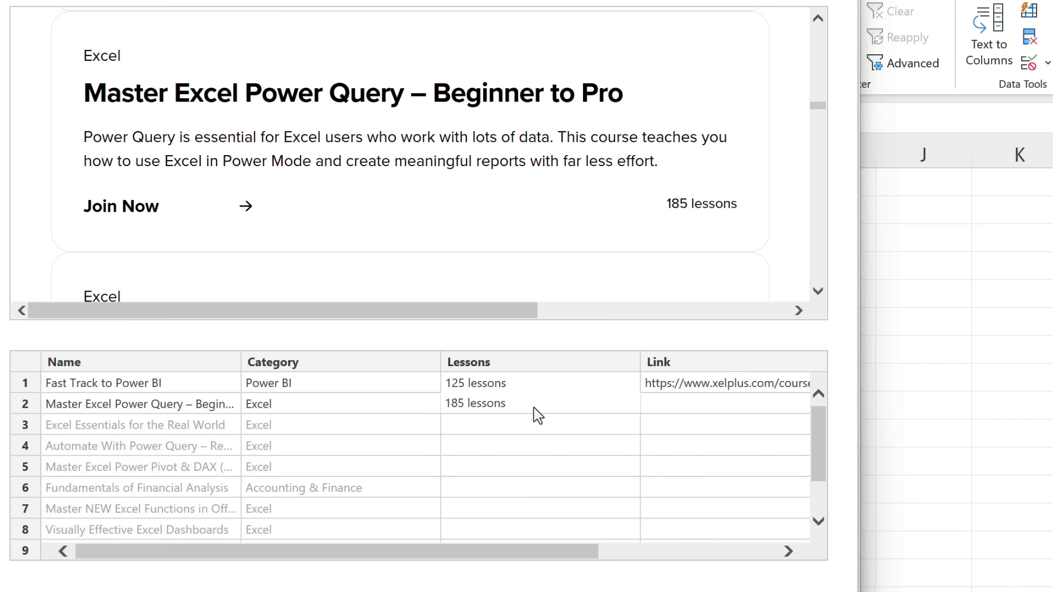
pyautogui.press('Return')
pyautogui.hscroll(3, 551, 560)
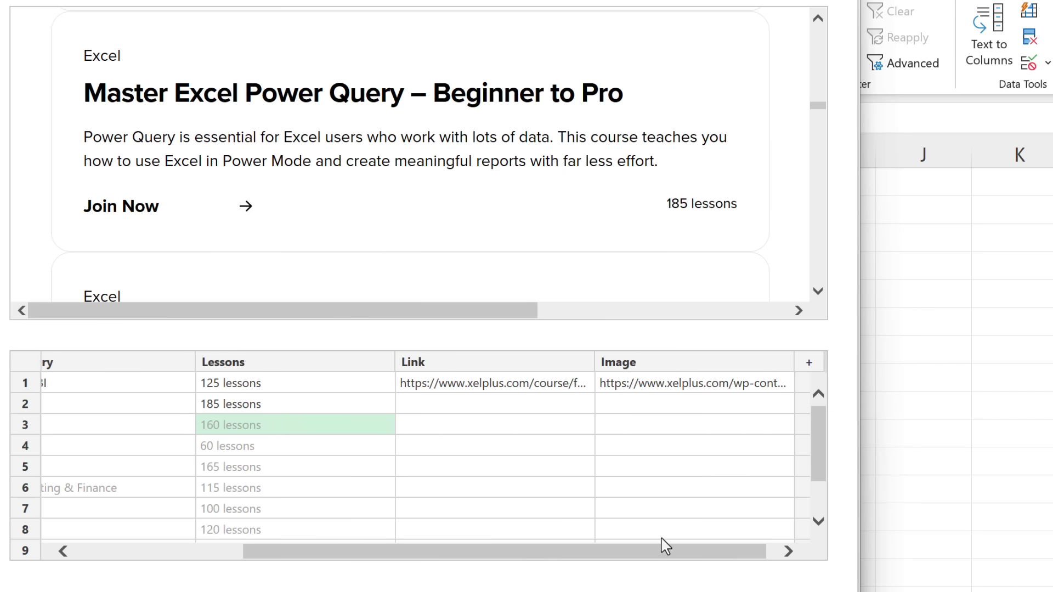
# Set row 2's link to the excel-power-query URL and its image to power-query-720x405
pyautogui.click(455, 406)
pyautogui.write('https:')
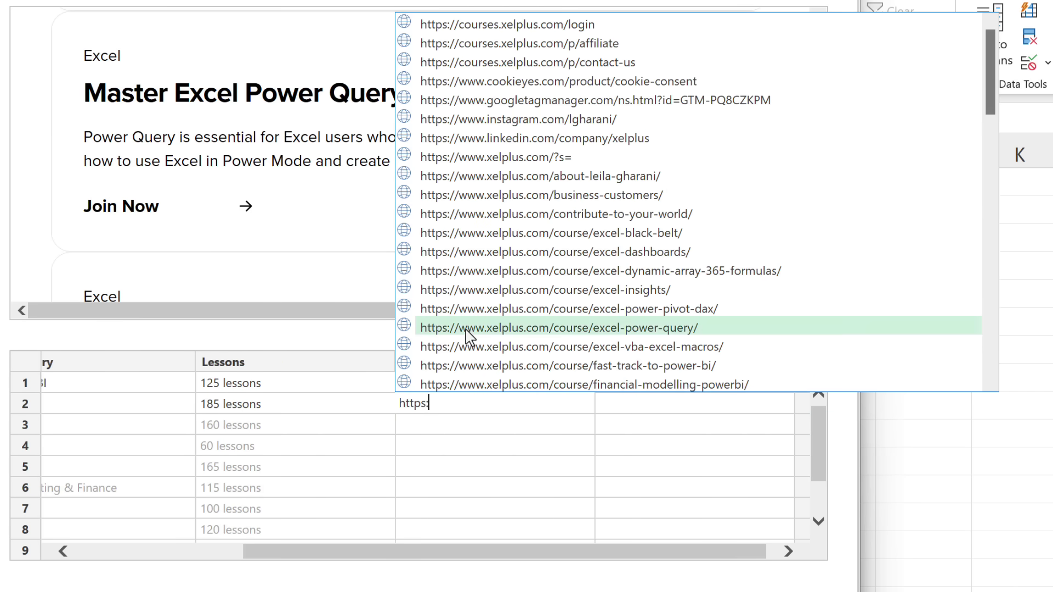
pyautogui.click(471, 330)
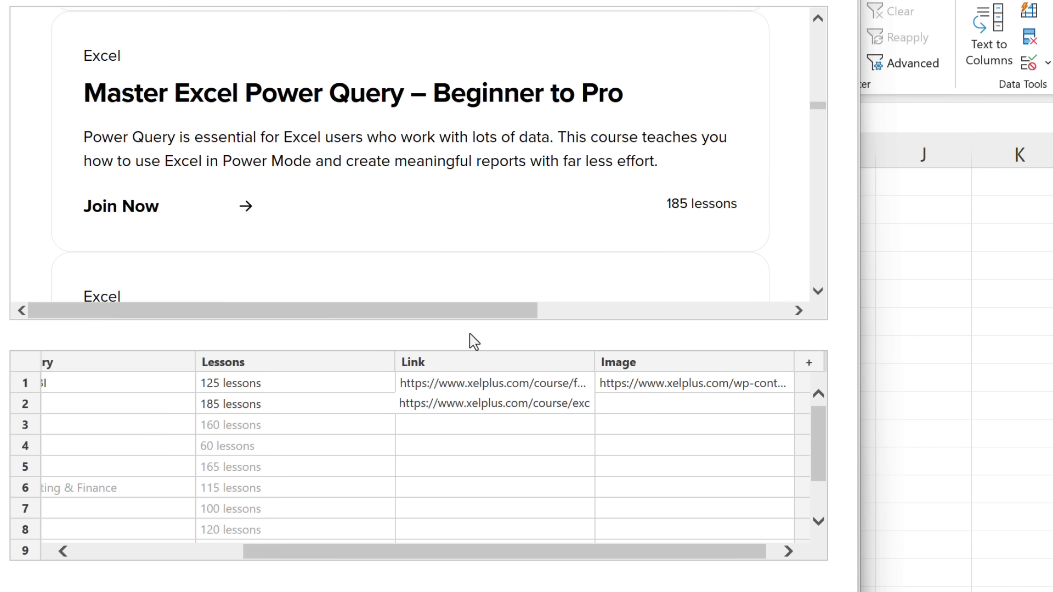
pyautogui.press('Return')
pyautogui.click(653, 405)
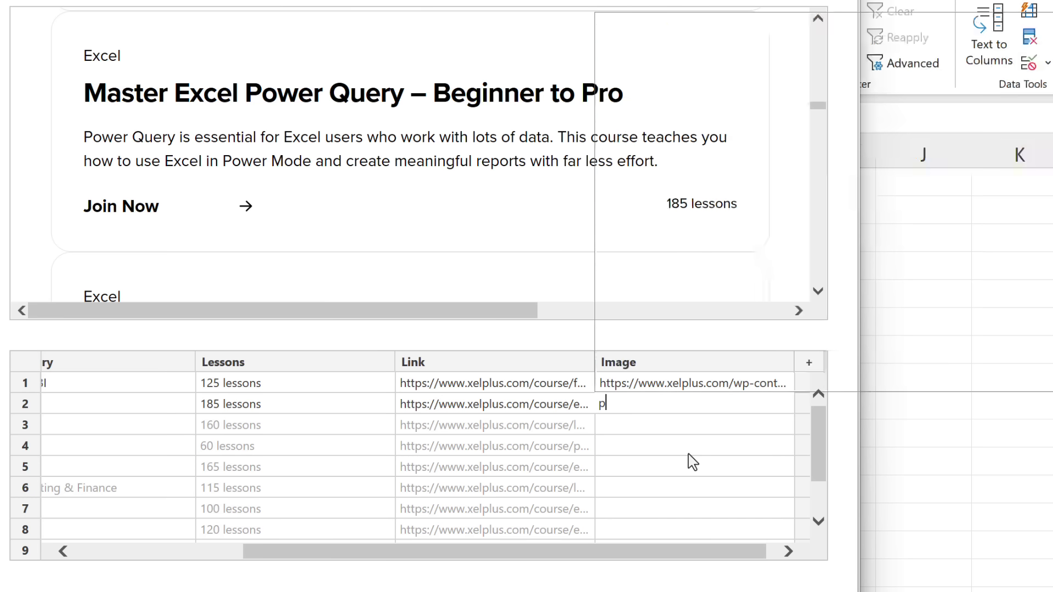
pyautogui.write('png')
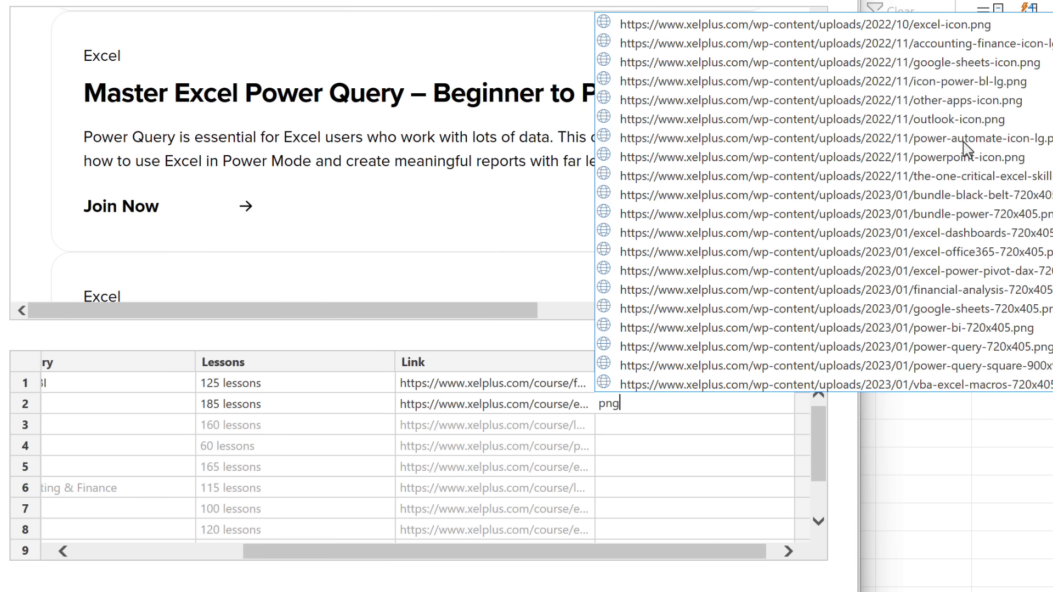
pyautogui.click(940, 349)
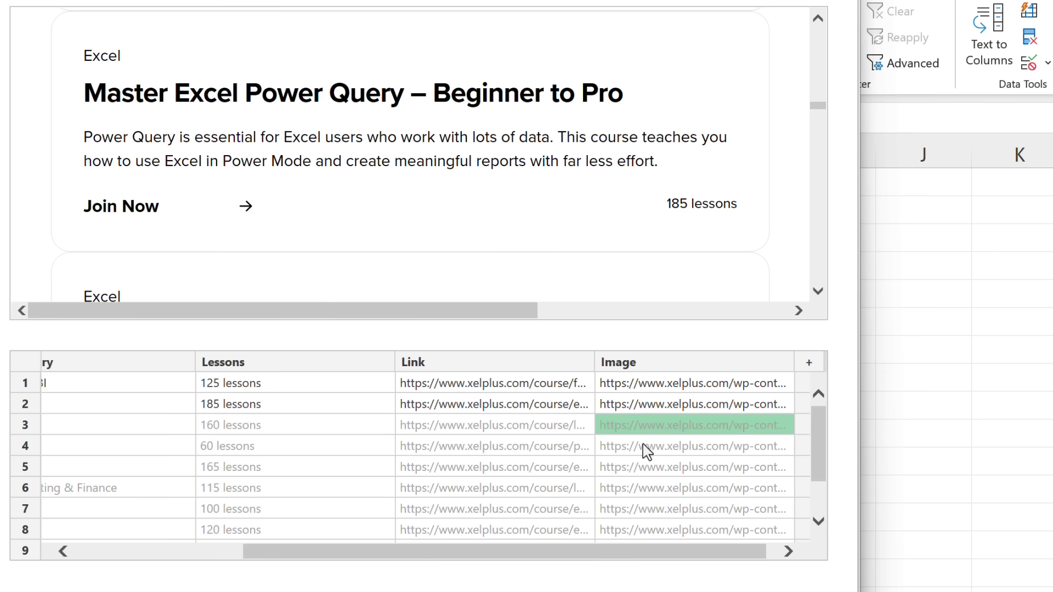
pyautogui.moveTo(479, 551); pyautogui.dragTo(264, 561)
pyautogui.scroll(-1, 179, 439)
pyautogui.scroll(-2, 185, 461)
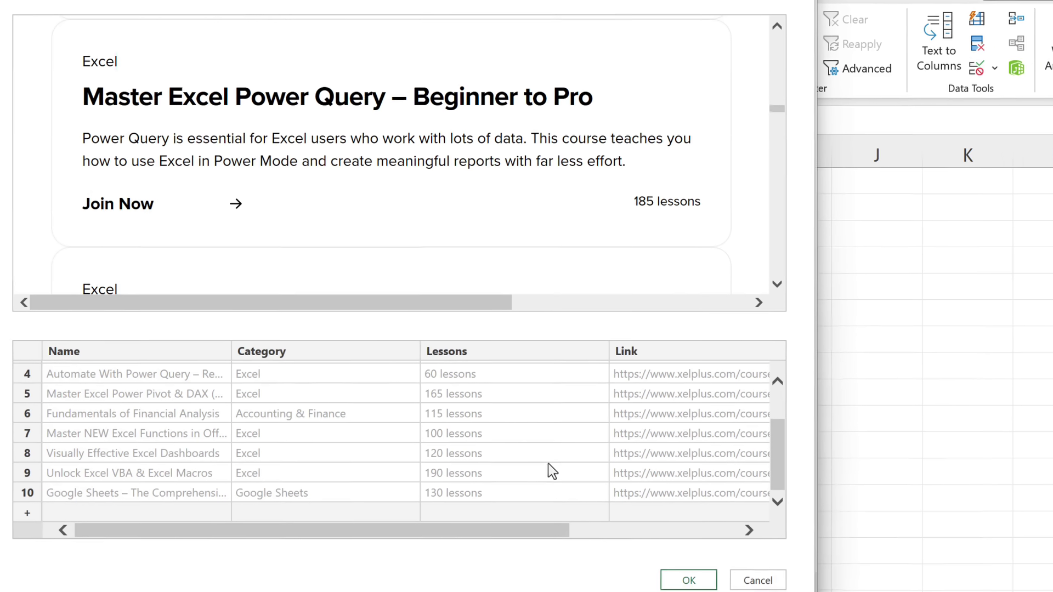
# Open the example-built Table 9 in the Power Query Editor and rename it Courses
pyautogui.click(625, 554)
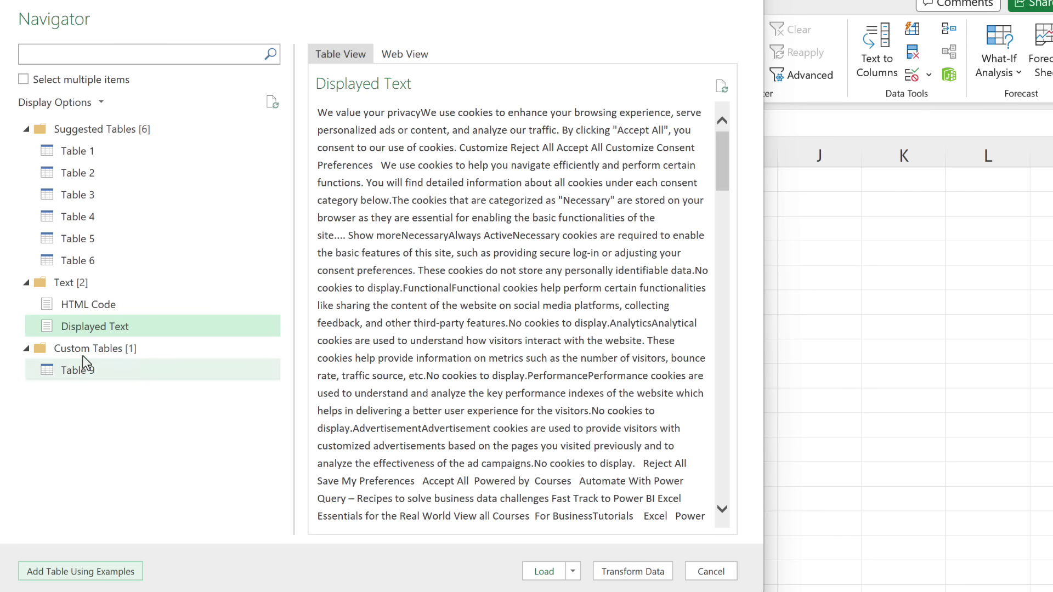
pyautogui.click(80, 352)
pyautogui.click(83, 371)
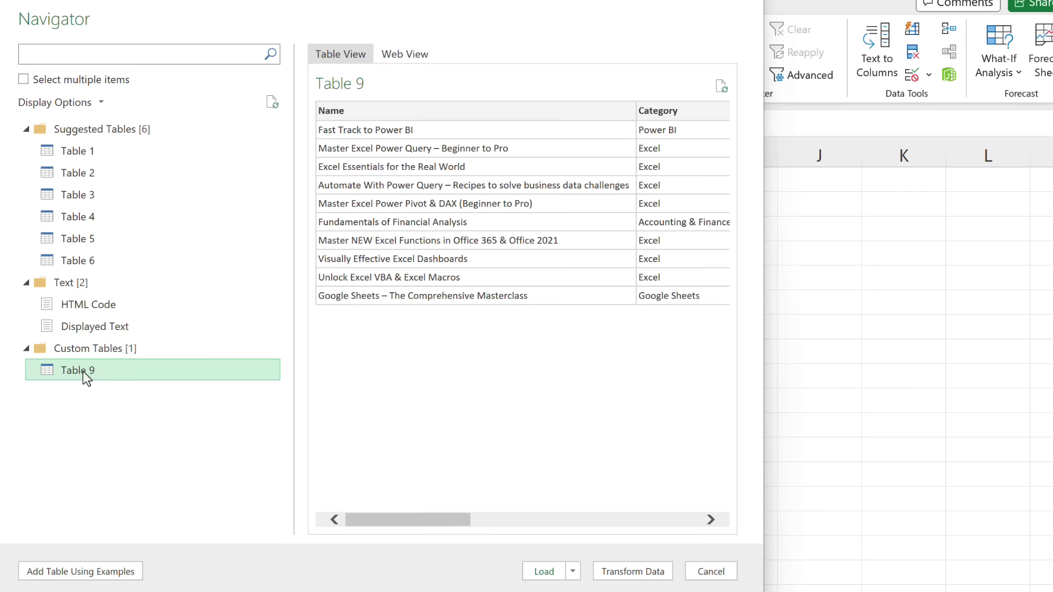
pyautogui.click(628, 574)
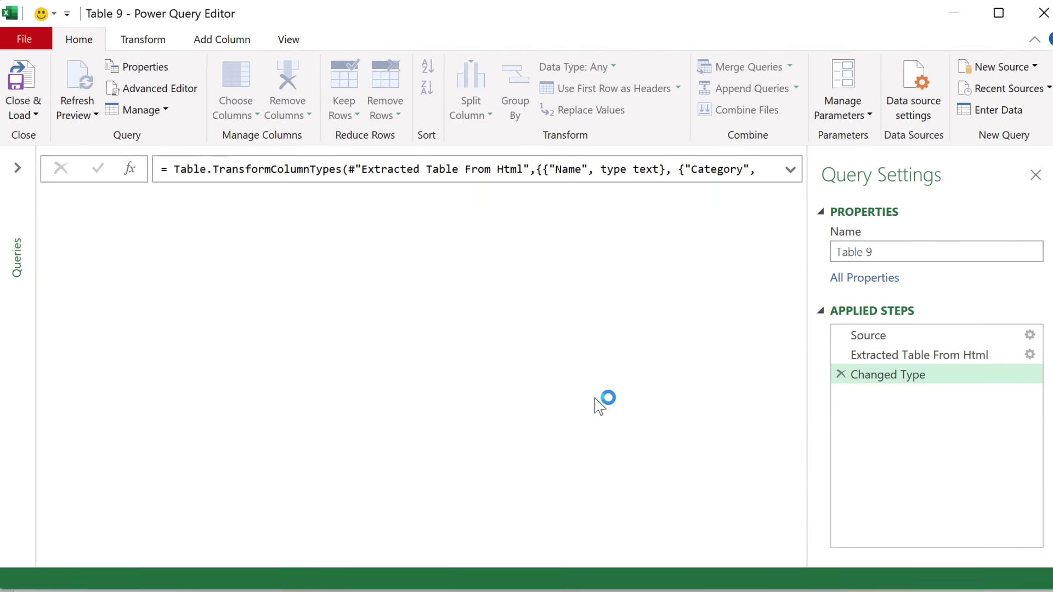
pyautogui.click(874, 258)
pyautogui.moveTo(886, 254); pyautogui.dragTo(820, 256)
pyautogui.write('Courses')
pyautogui.press('Return')
# Inspect the Source and Extracted Table From Html steps, leaving extraction settings unchanged
pyautogui.moveTo(889, 377)
pyautogui.mouseDown()
pyautogui.moveTo(887, 388)
pyautogui.moveTo(889, 376)
pyautogui.mouseUp()
pyautogui.click(889, 339)
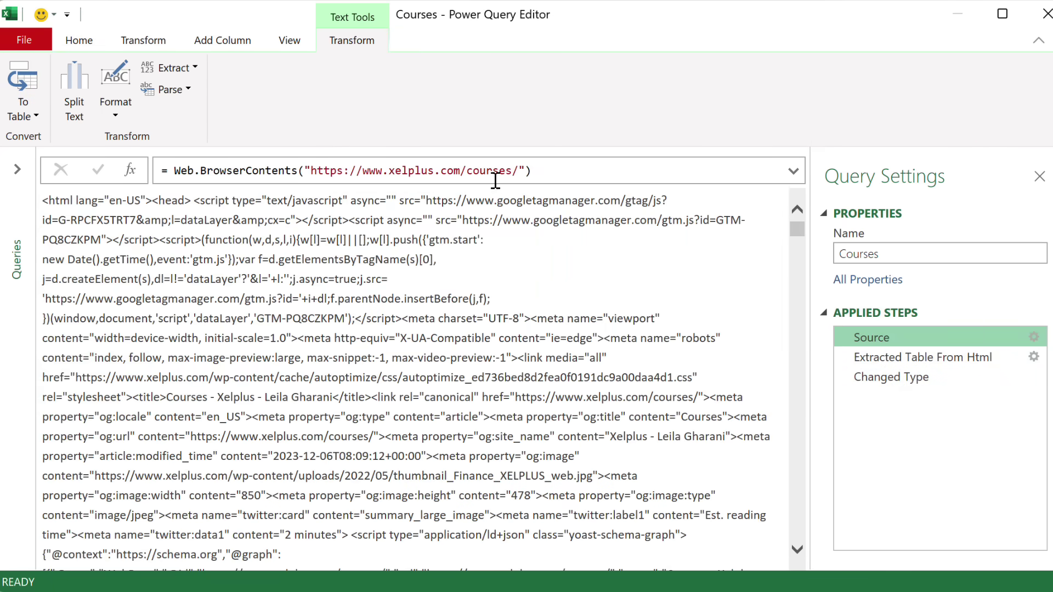
pyautogui.moveTo(912, 357); pyautogui.dragTo(840, 360)
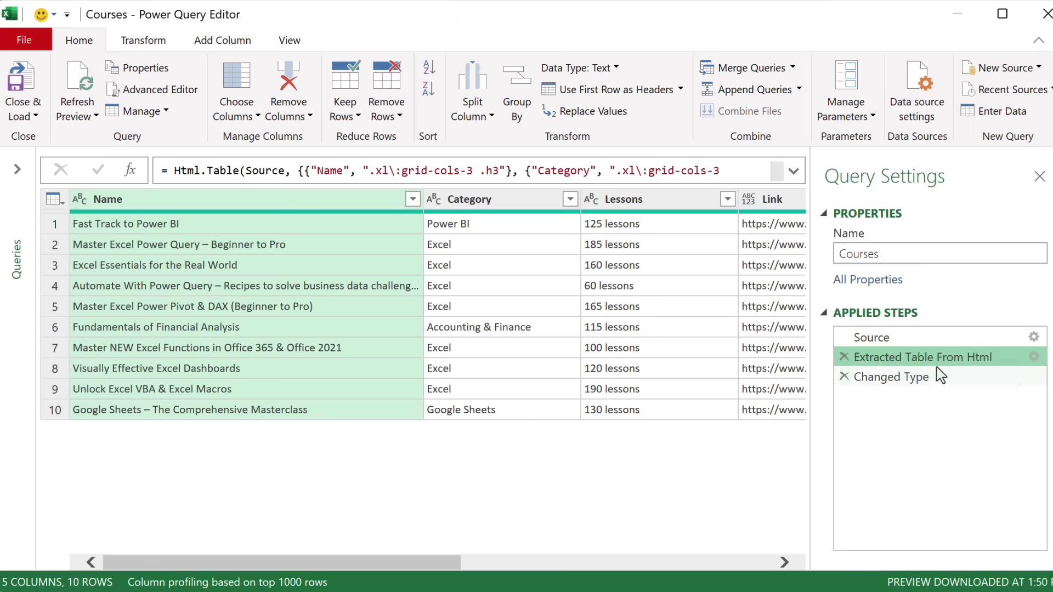
pyautogui.click(1034, 357)
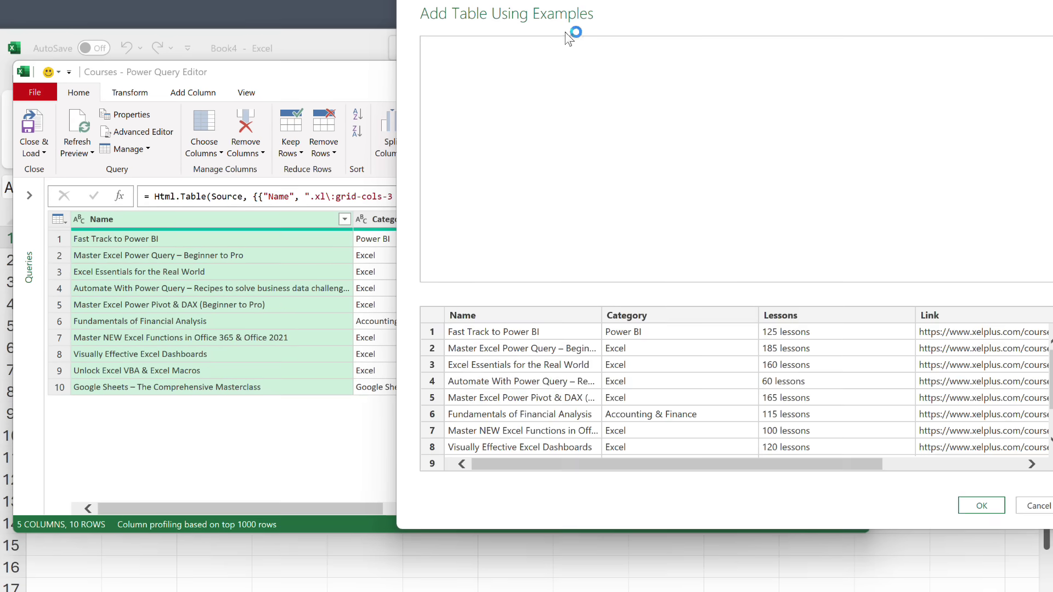
pyautogui.click(979, 505)
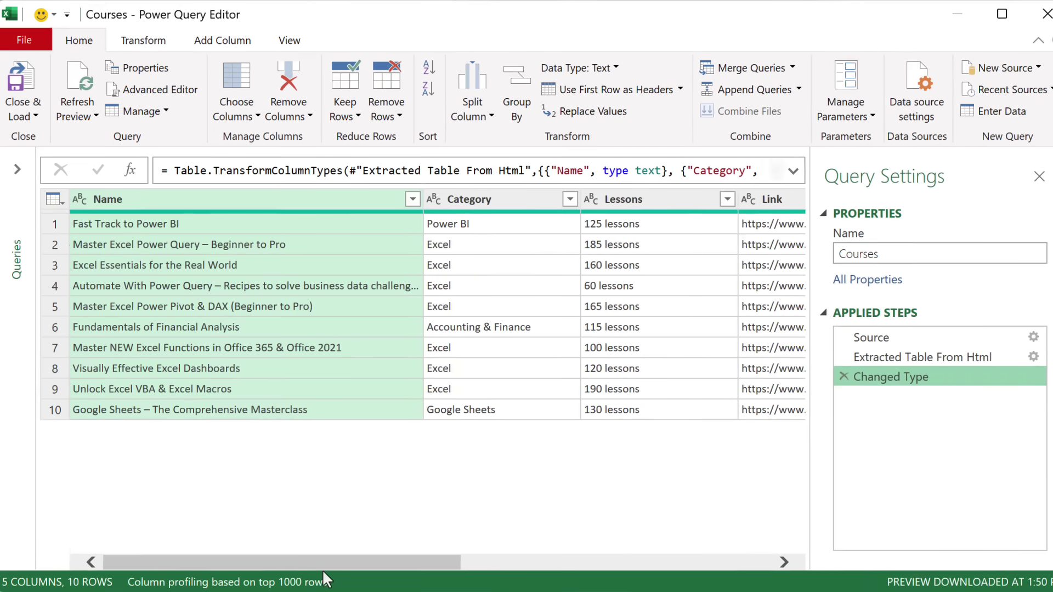
pyautogui.moveTo(304, 543); pyautogui.dragTo(502, 549)
pyautogui.moveTo(542, 584); pyautogui.dragTo(483, 580)
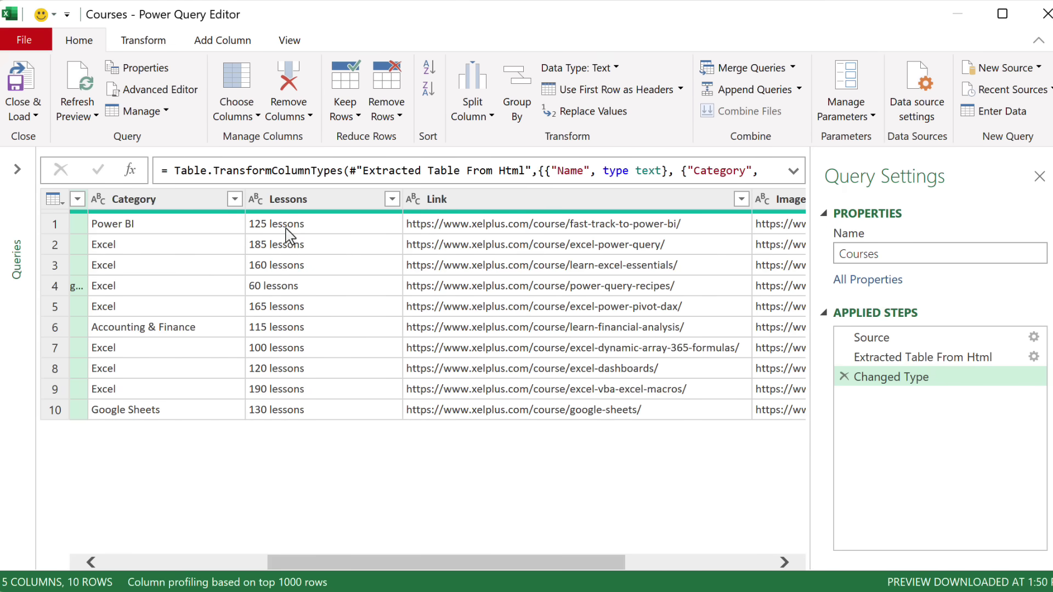
# Remove ' lessons' from the Lessons column values with Replace Values
pyautogui.click(278, 207)
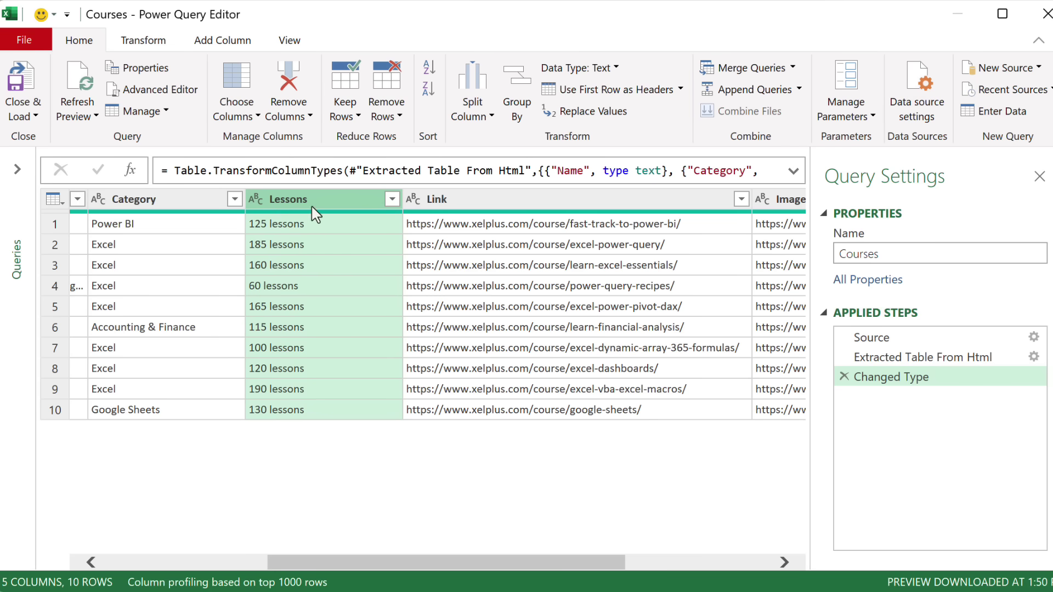
pyautogui.click(587, 111)
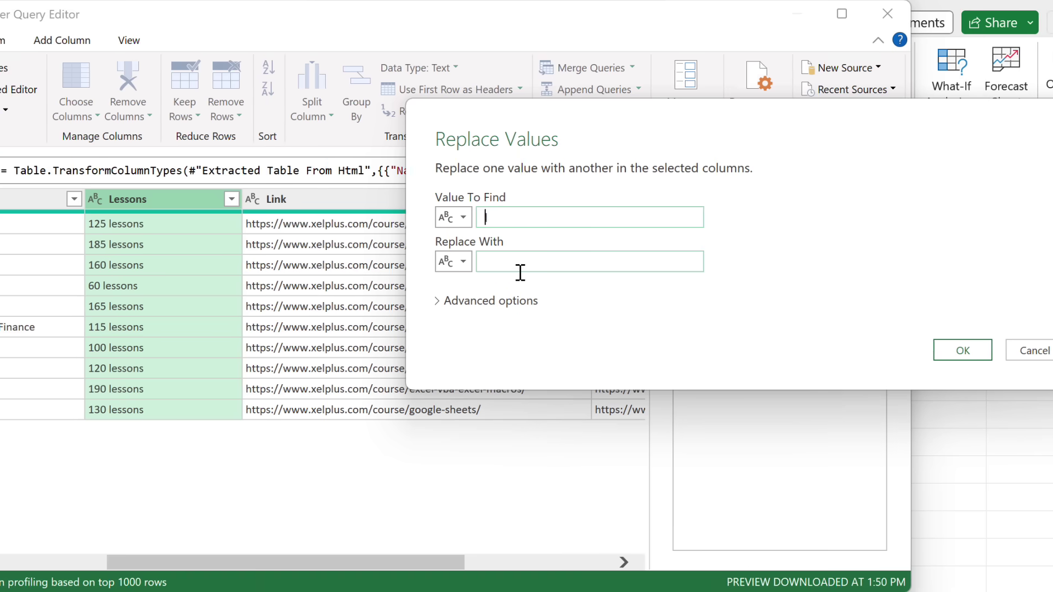
pyautogui.write('lessons')
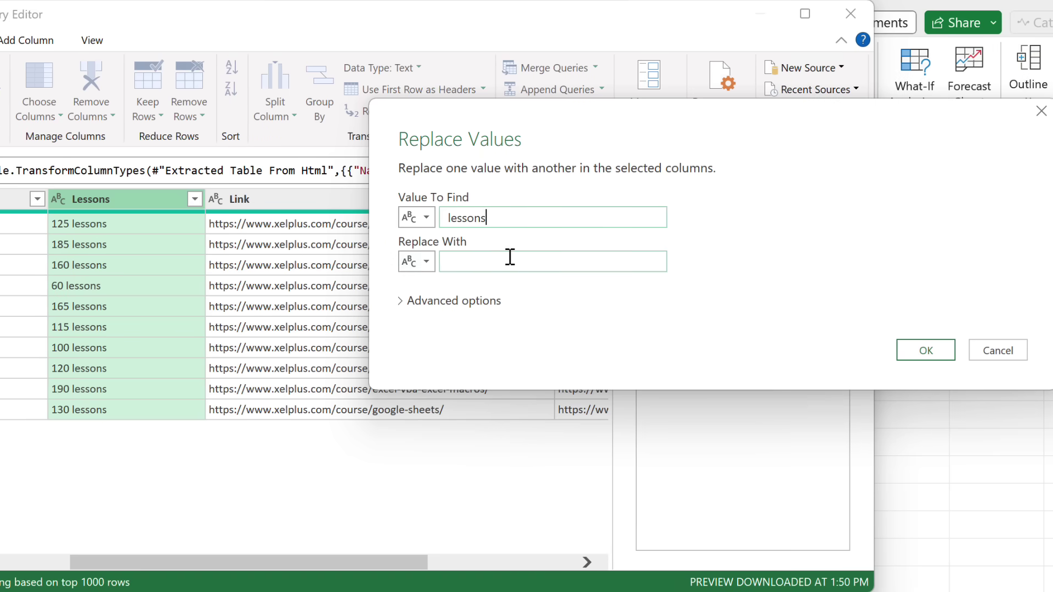
pyautogui.click(917, 351)
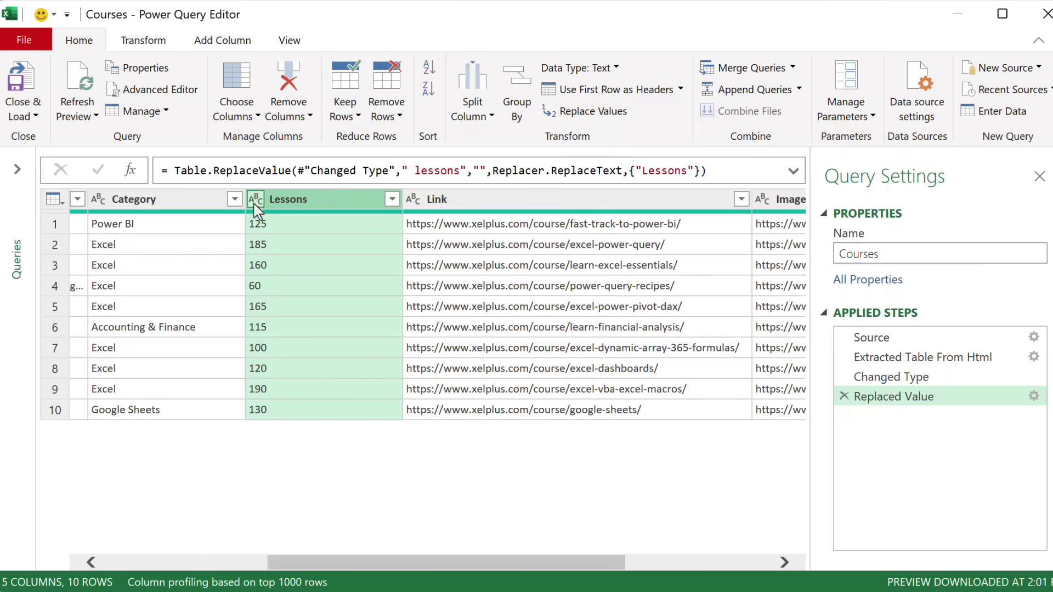
# Move Changed Type below the replacement and retype Lessons as Whole Number, keeping Link as text
pyautogui.click(912, 380)
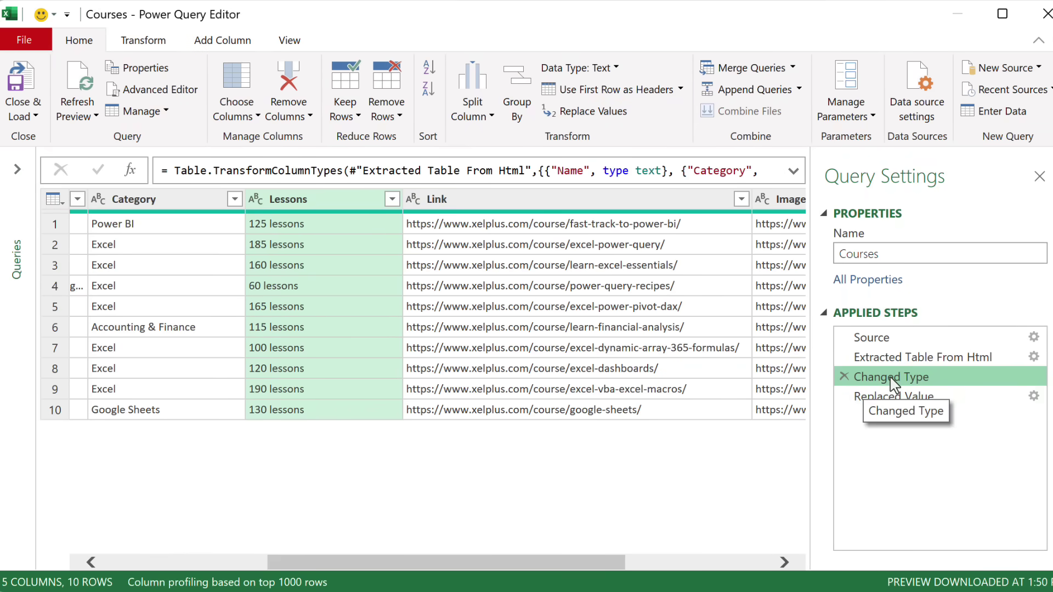
pyautogui.moveTo(894, 385); pyautogui.dragTo(894, 419)
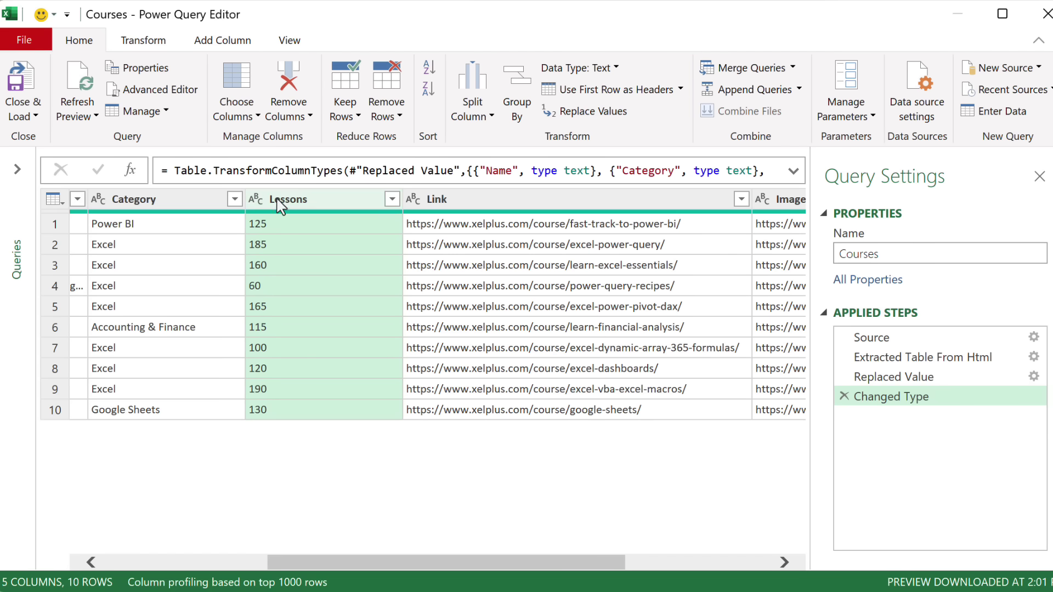
pyautogui.click(255, 201)
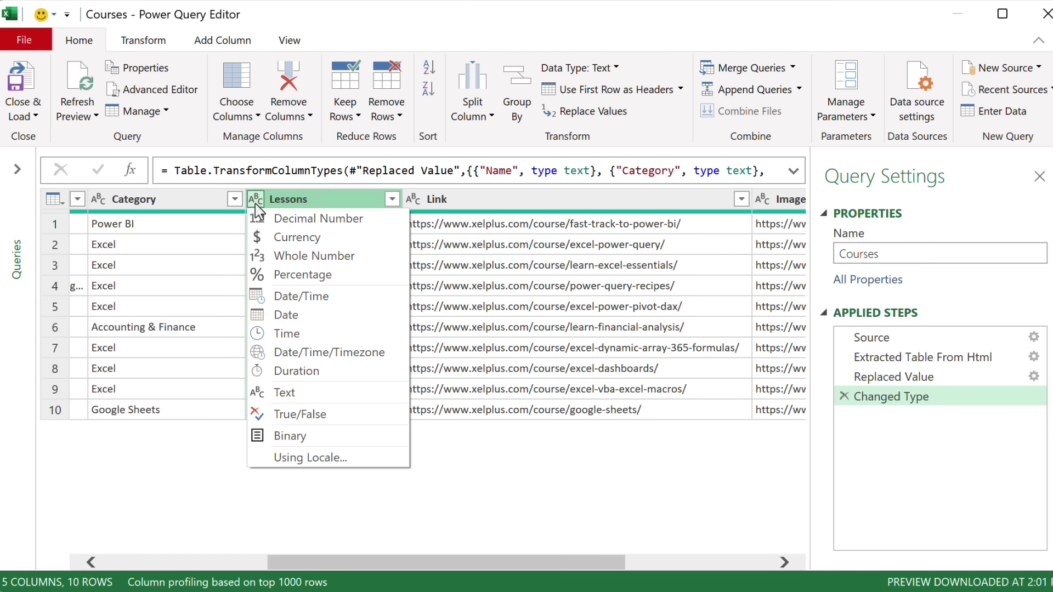
pyautogui.click(297, 258)
pyautogui.click(905, 305)
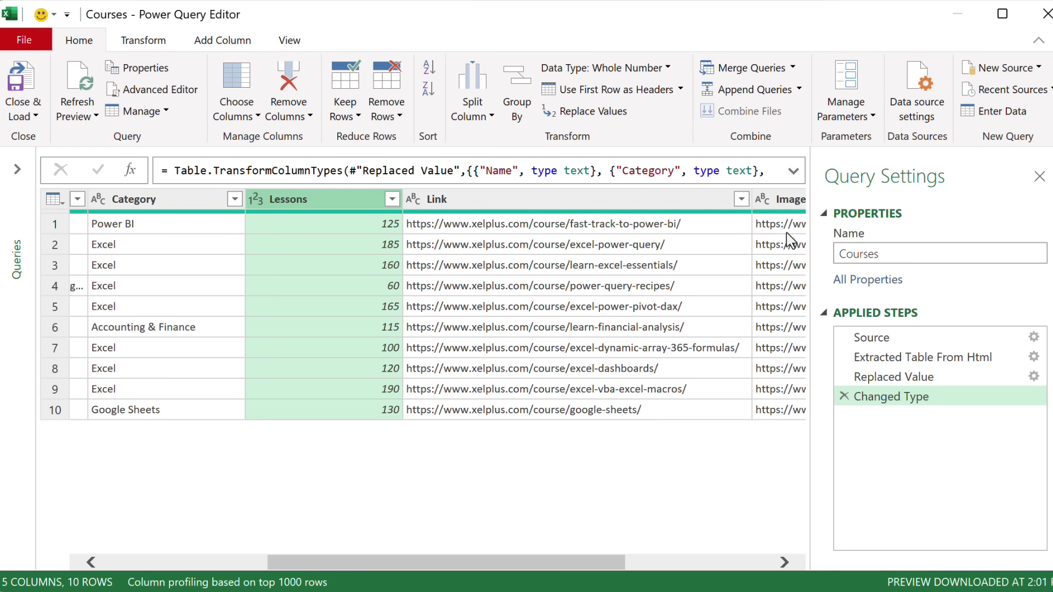
pyautogui.click(413, 199)
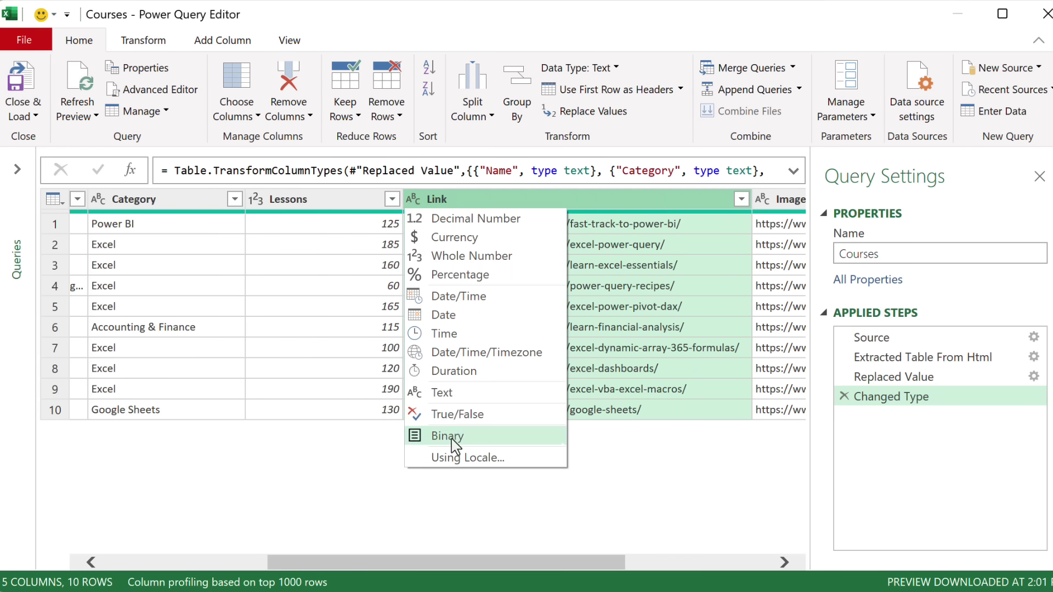
pyautogui.click(613, 329)
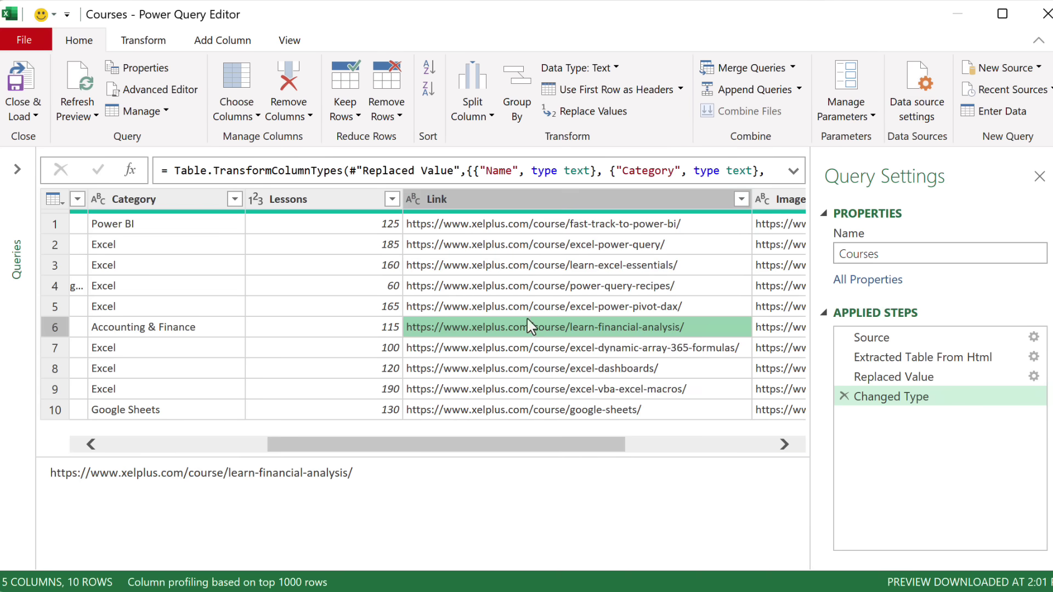
# Load the Courses query onto the sheet and look over the course links in column D
pyautogui.click(20, 97)
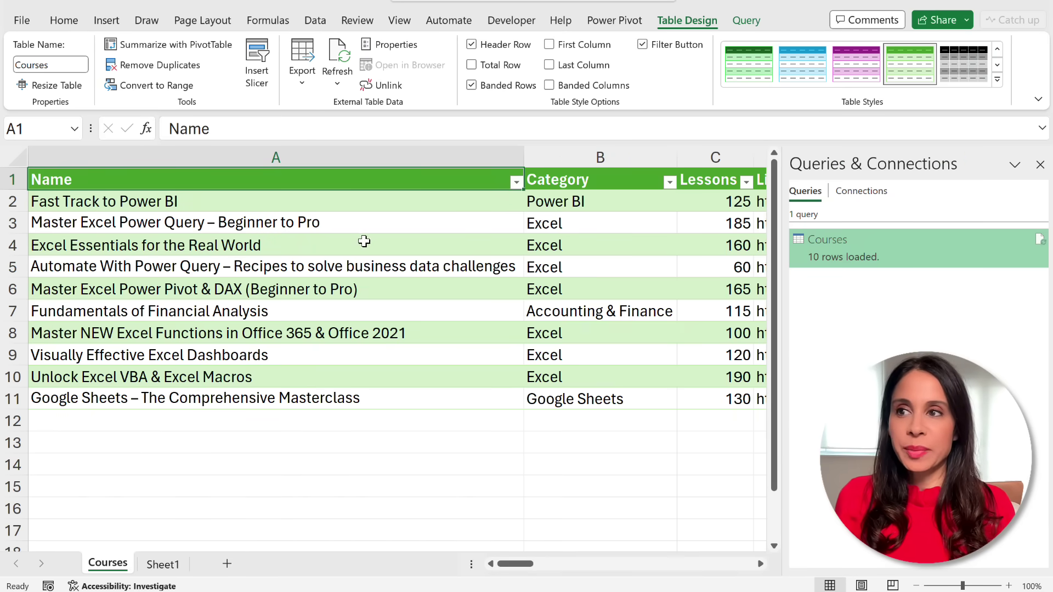
pyautogui.moveTo(506, 563); pyautogui.dragTo(553, 570)
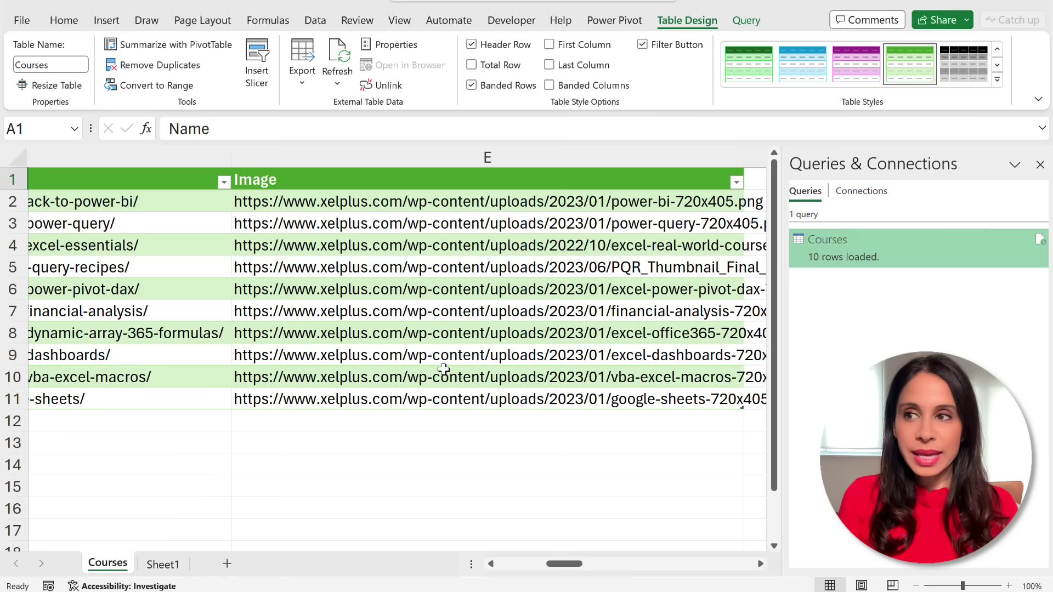
pyautogui.moveTo(552, 566); pyautogui.dragTo(532, 566)
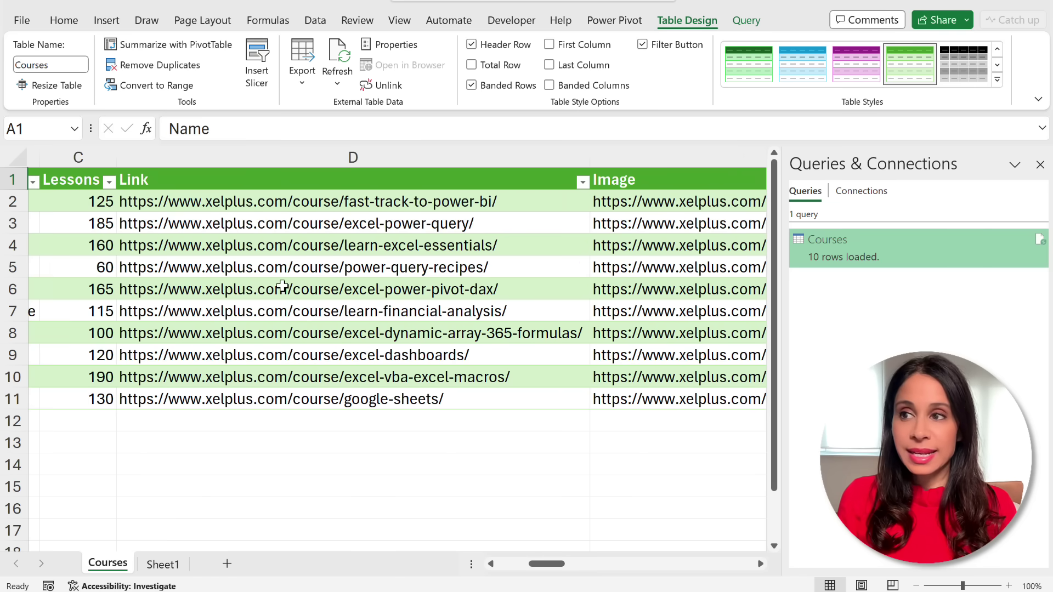
pyautogui.click(277, 248)
pyautogui.click(277, 224)
pyautogui.click(284, 290)
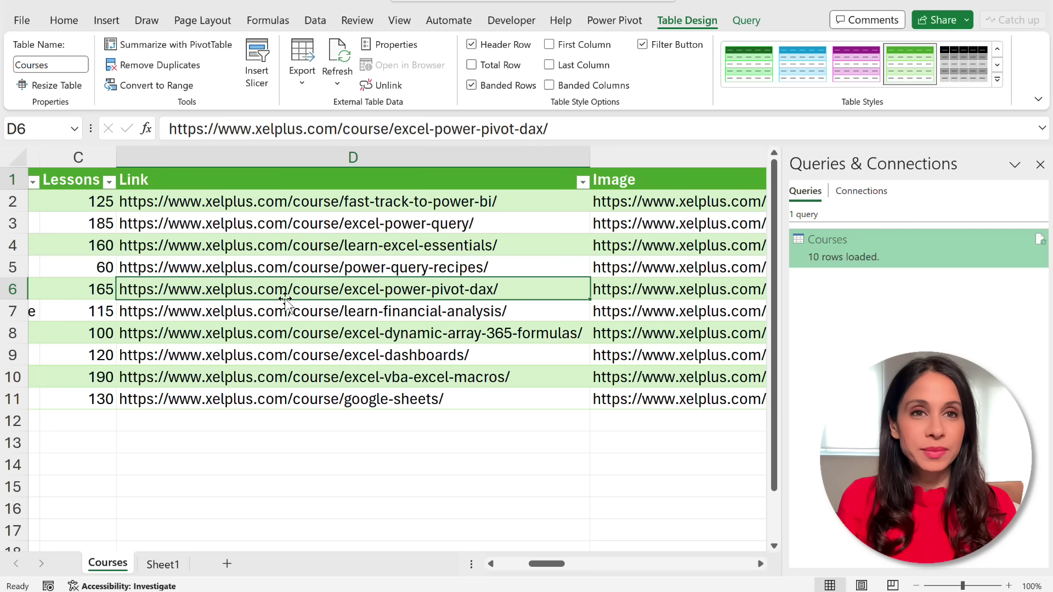
# Re-enter cell D7 so its financial-analysis URL becomes a clickable hyperlink
pyautogui.click(287, 311)
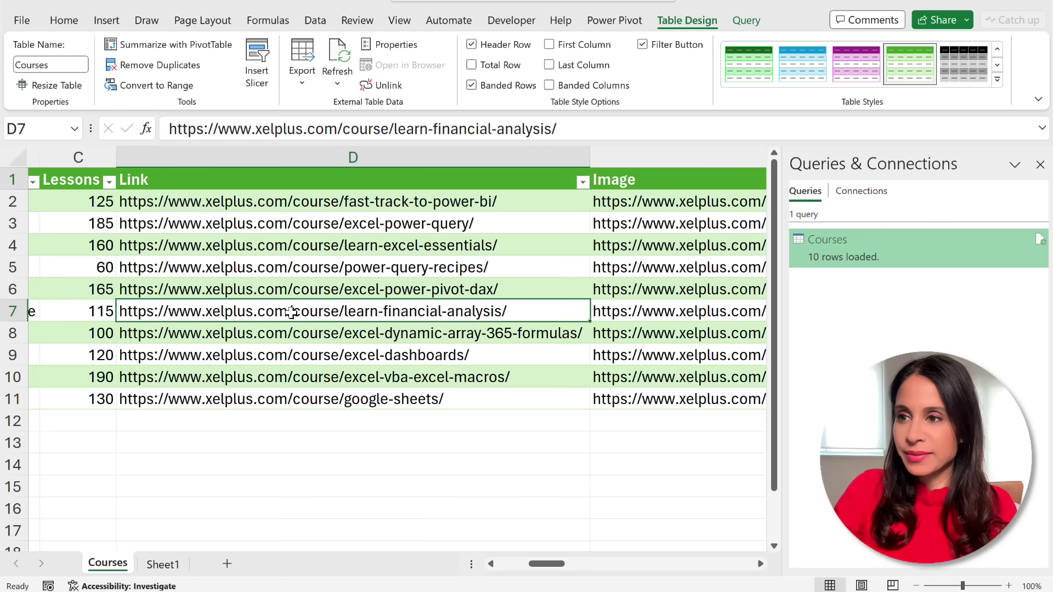
pyautogui.doubleClick(291, 312)
pyautogui.press('Return')
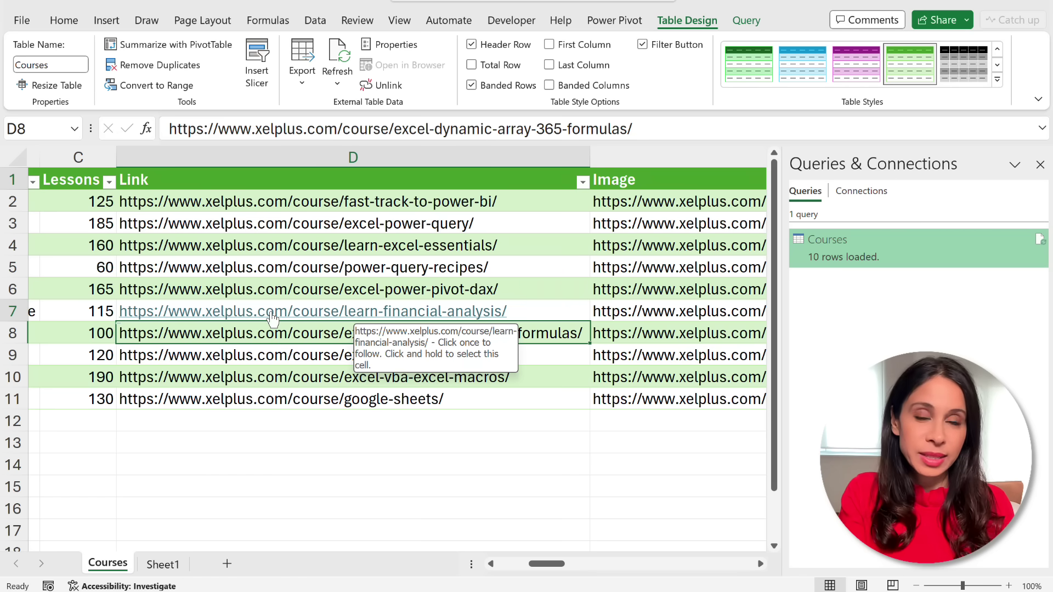
pyautogui.click(243, 380)
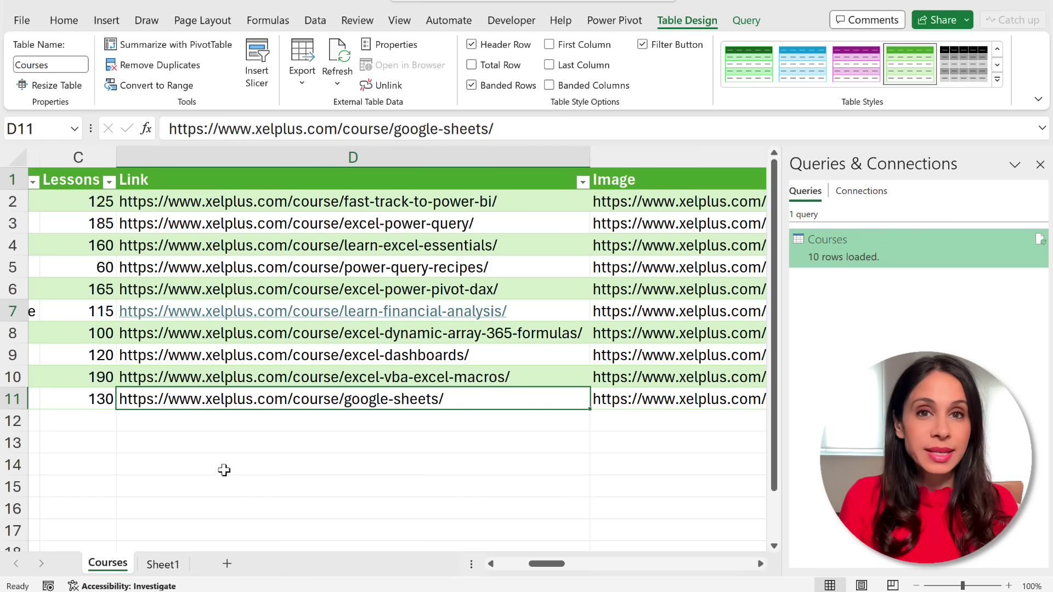
pyautogui.click(624, 382)
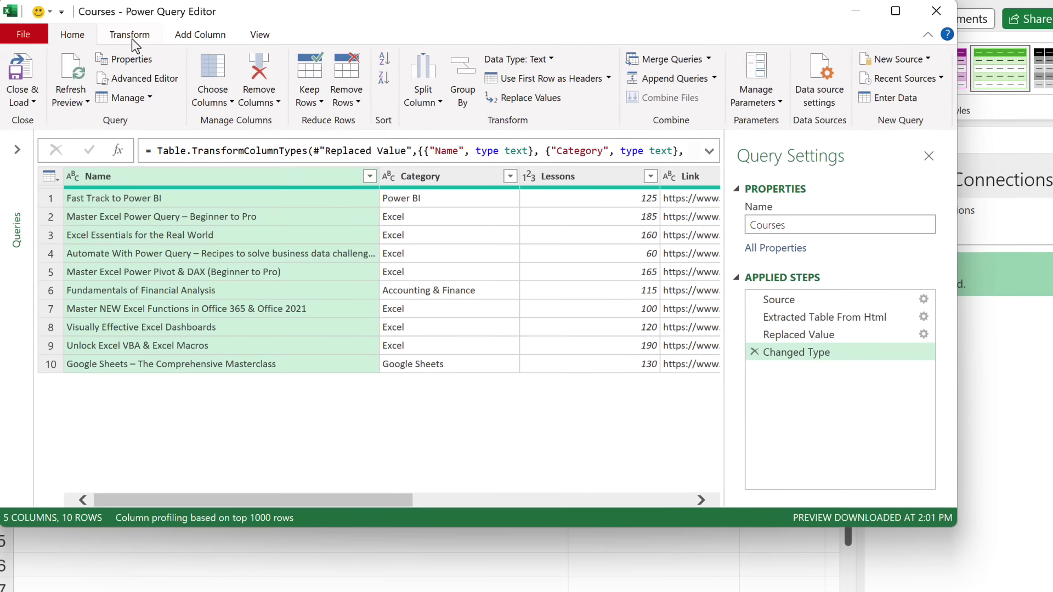
# Open Create Data Type from the Transform tab's Structured Column options
pyautogui.click(130, 38)
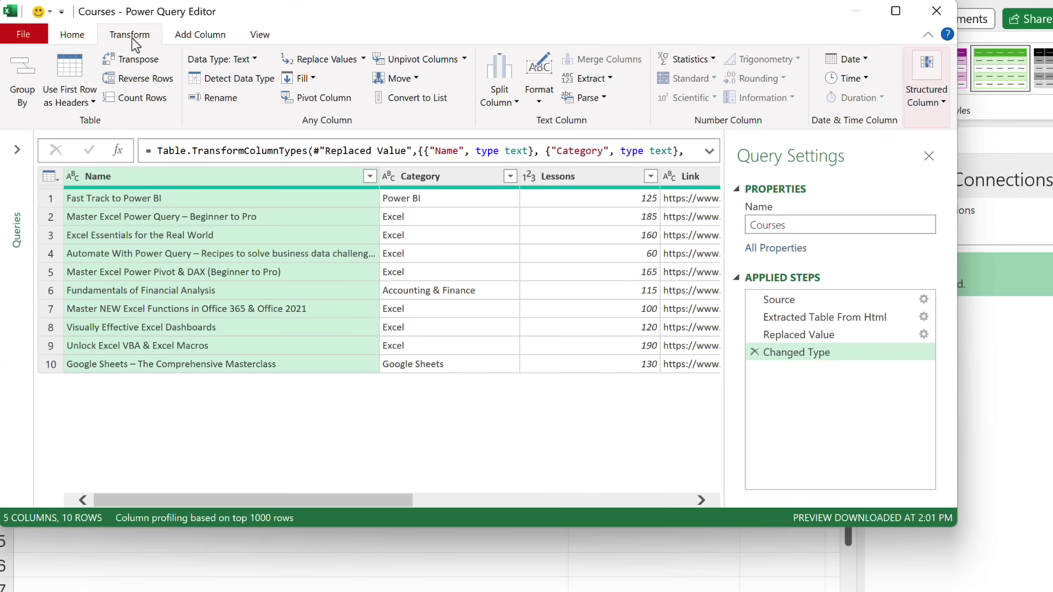
pyautogui.click(940, 103)
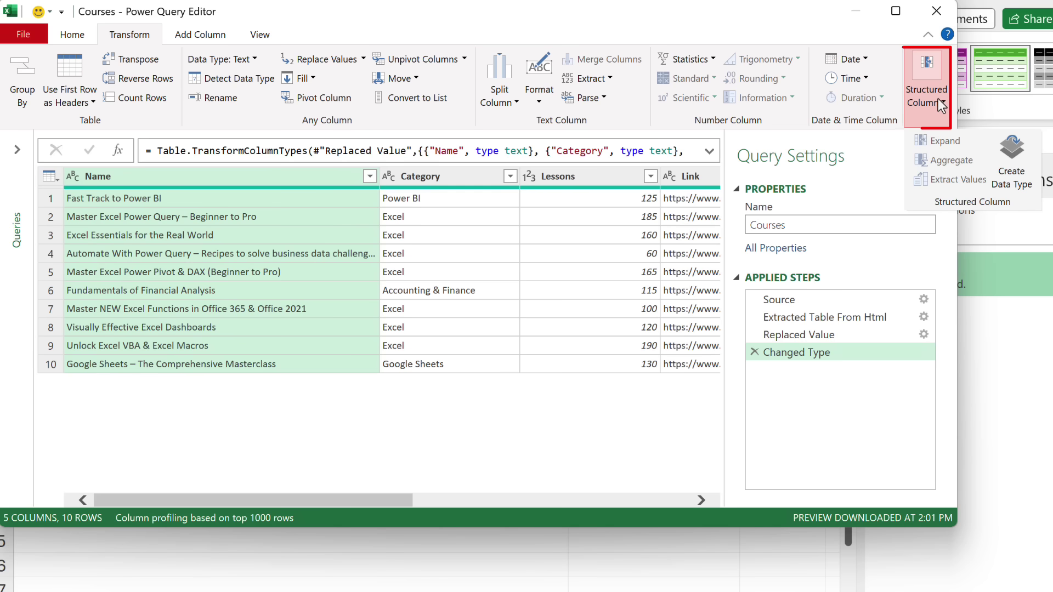
pyautogui.click(1011, 161)
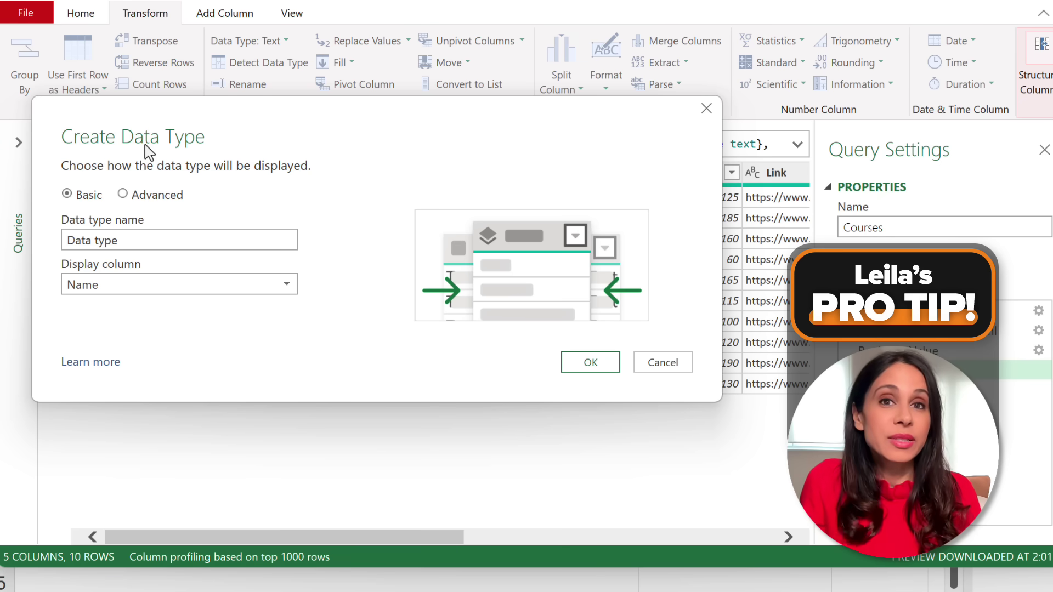
# Switch to the advanced field options and replace the default data type name
pyautogui.click(123, 194)
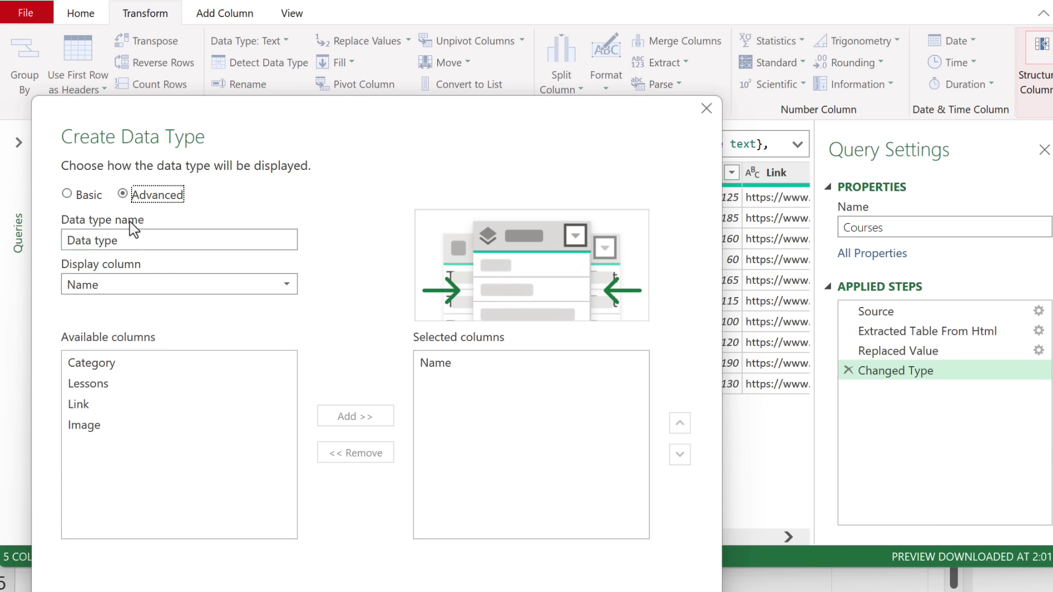
pyautogui.click(129, 240)
pyautogui.hotkey('ctrl', 'a')
pyautogui.write('C')
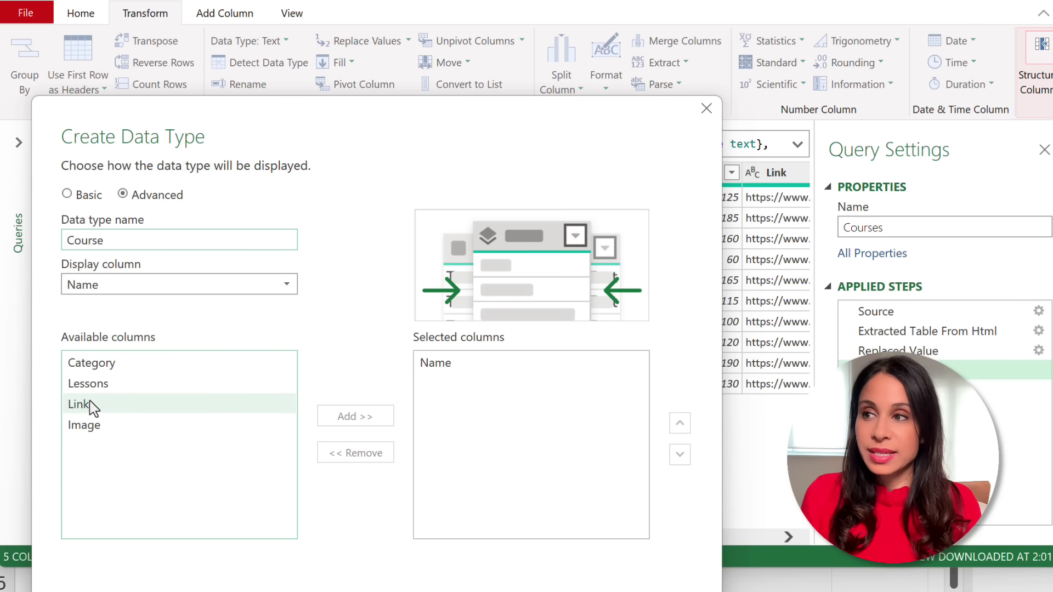
# Add Category, Lessons, Link and Image as data type fields and confirm the Course type
pyautogui.click(105, 367)
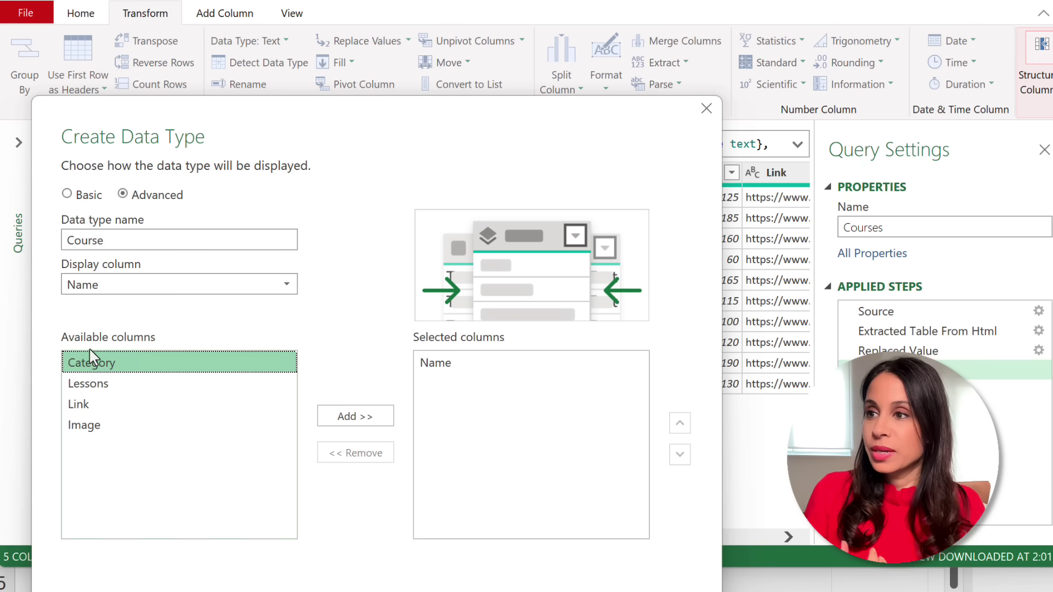
pyautogui.click(346, 424)
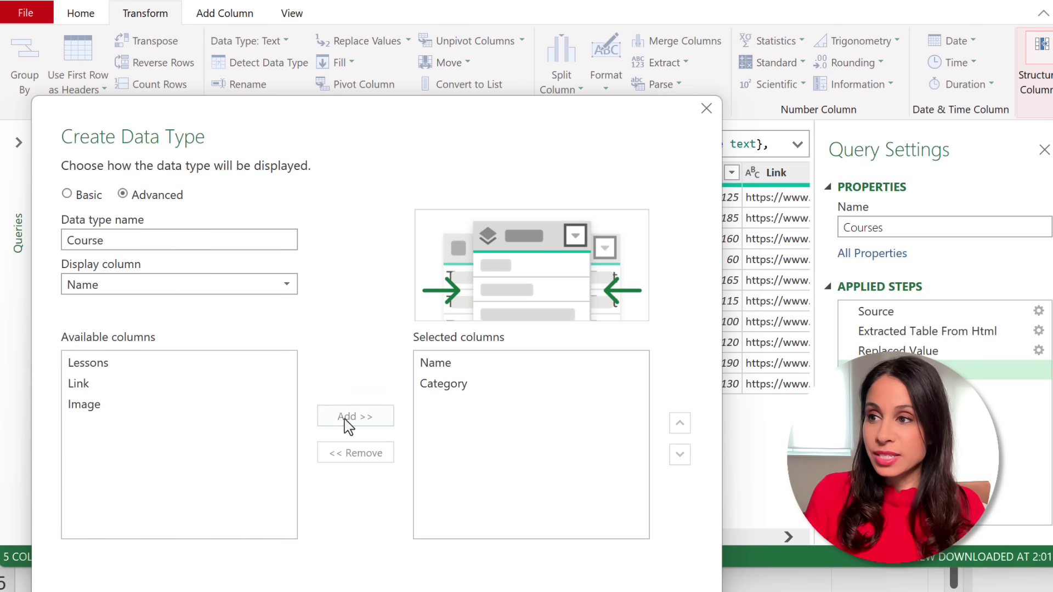
pyautogui.click(124, 367)
pyautogui.click(329, 418)
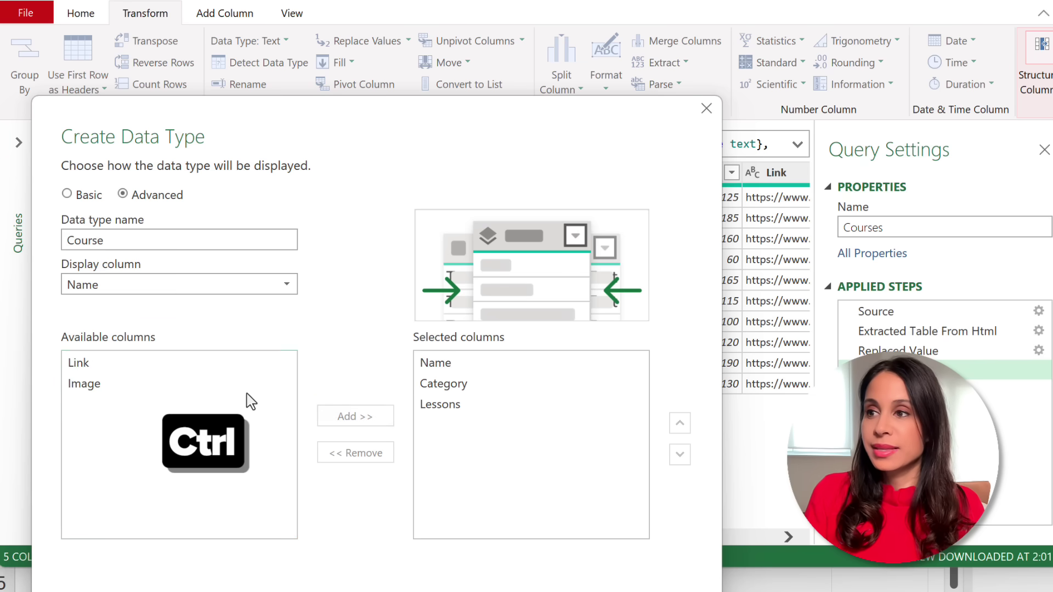
pyautogui.click(165, 366)
pyautogui.keyDown('ctrl'); pyautogui.click(115, 387); pyautogui.keyUp('ctrl')
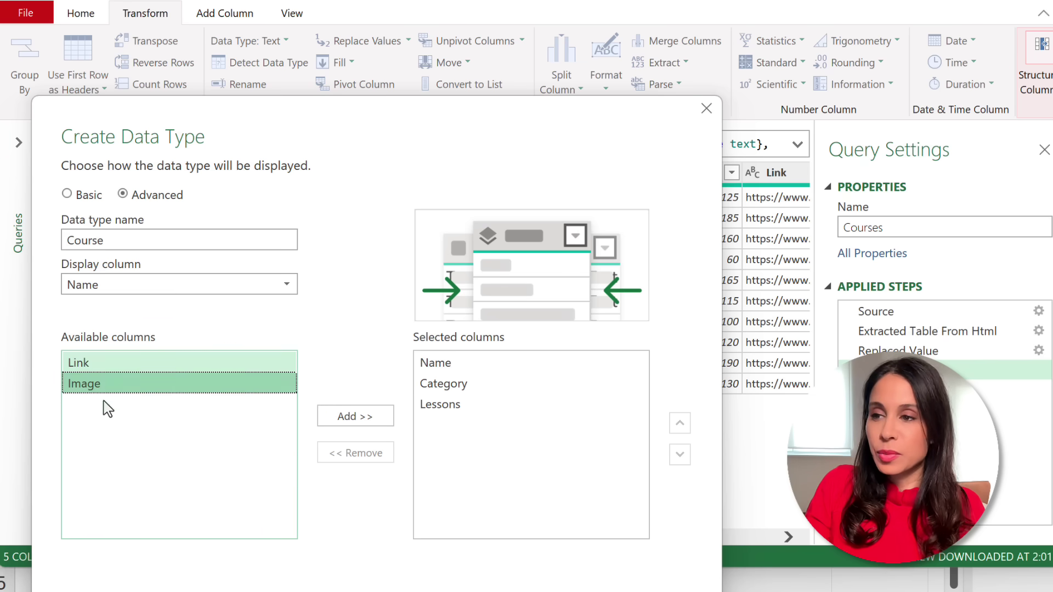
pyautogui.click(340, 425)
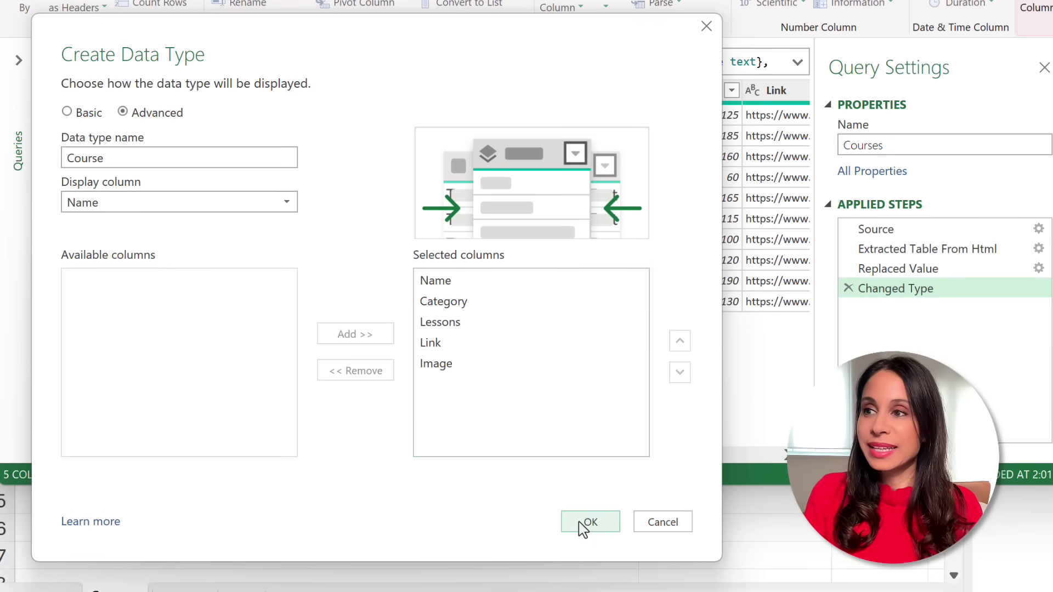
pyautogui.click(580, 526)
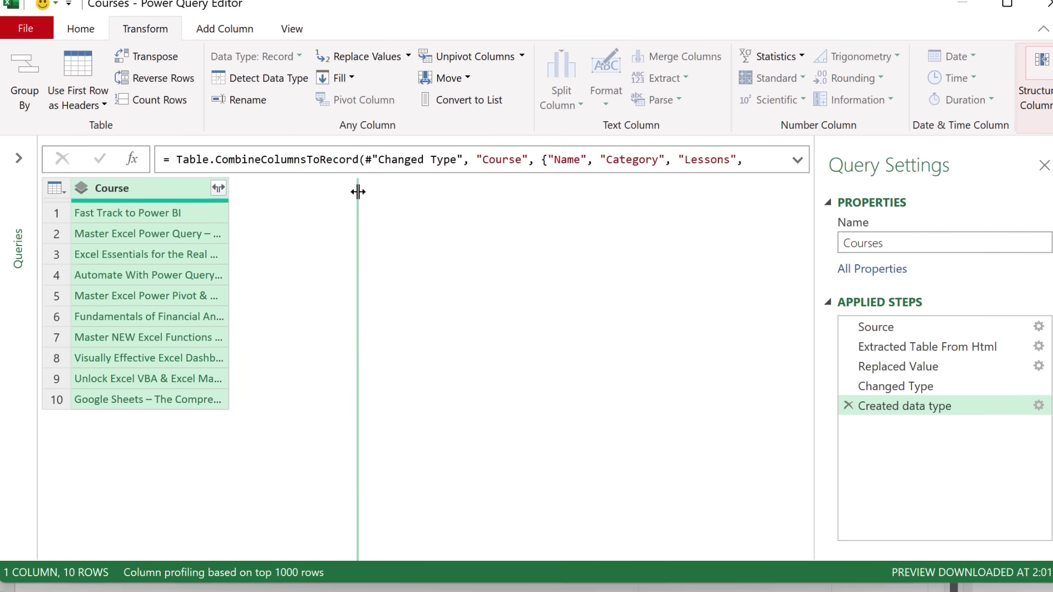
# Widen the Course column, preview several course records, then load it to the sheet
pyautogui.moveTo(225, 158); pyautogui.dragTo(357, 157)
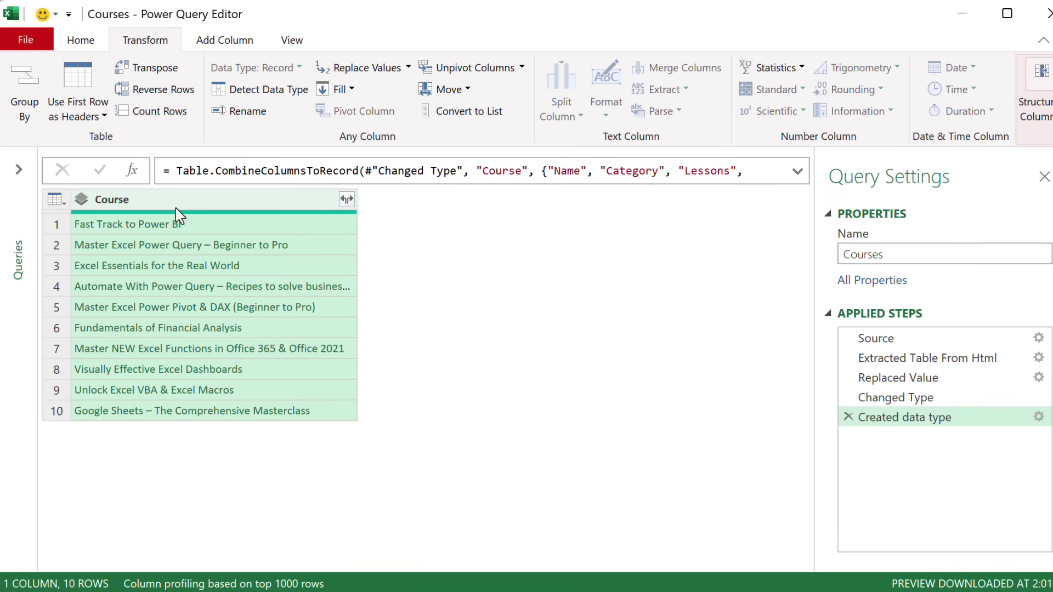
pyautogui.click(344, 232)
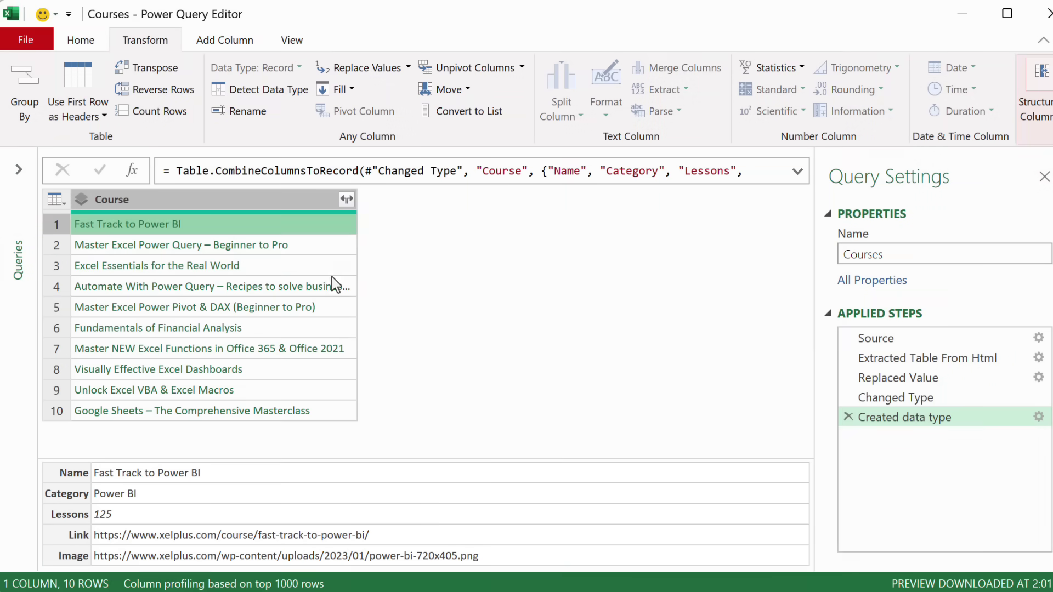
pyautogui.click(340, 251)
pyautogui.press('Down')
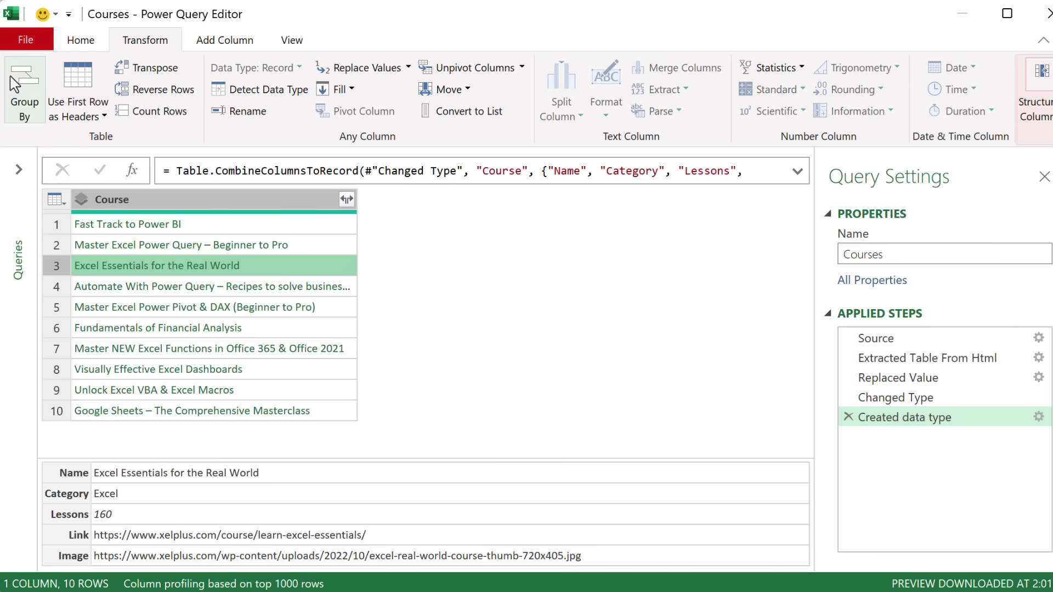
pyautogui.click(81, 40)
pyautogui.click(23, 87)
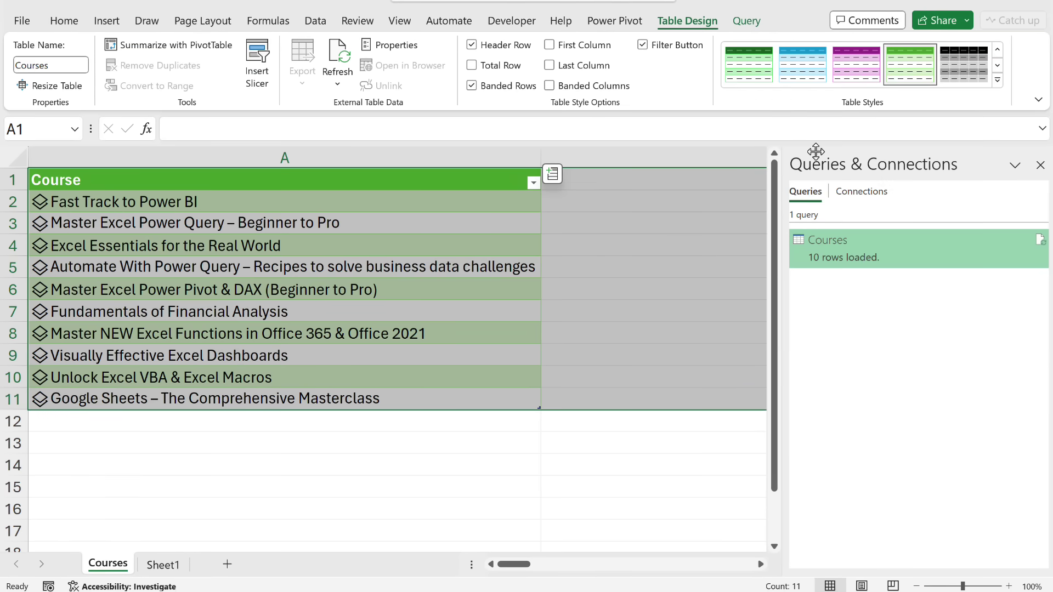
# Apply the light table style with a black header row to the Courses table
pyautogui.click(997, 83)
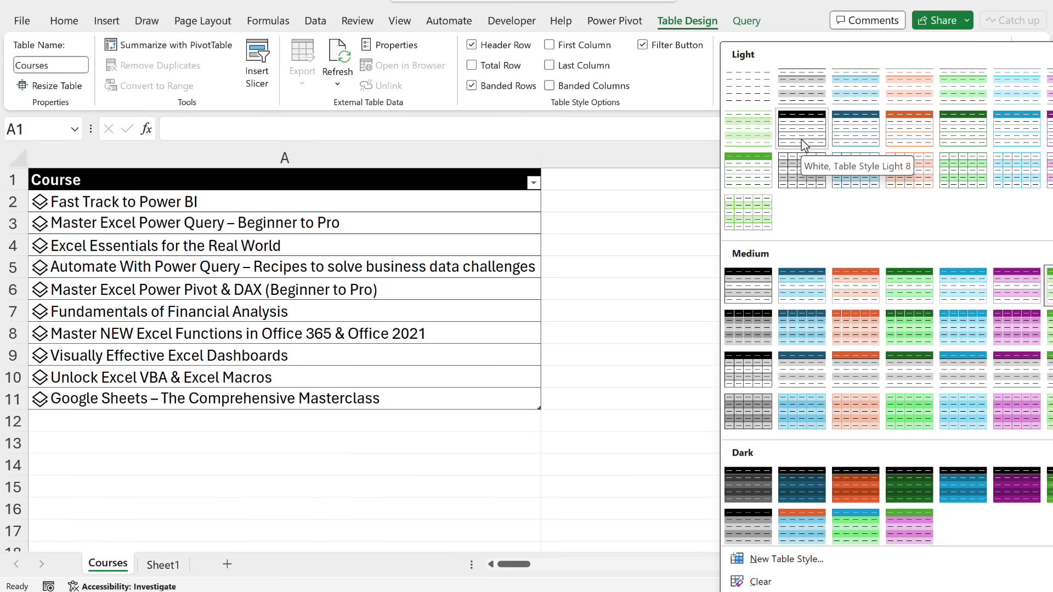
pyautogui.click(804, 144)
pyautogui.click(414, 248)
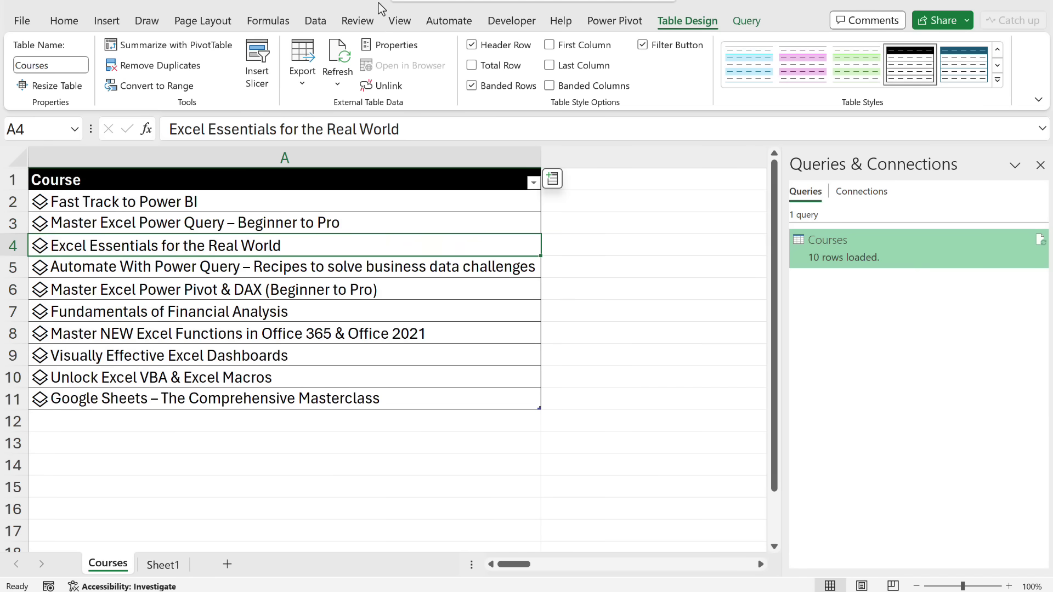
# Hide the sheet gridlines
pyautogui.click(398, 20)
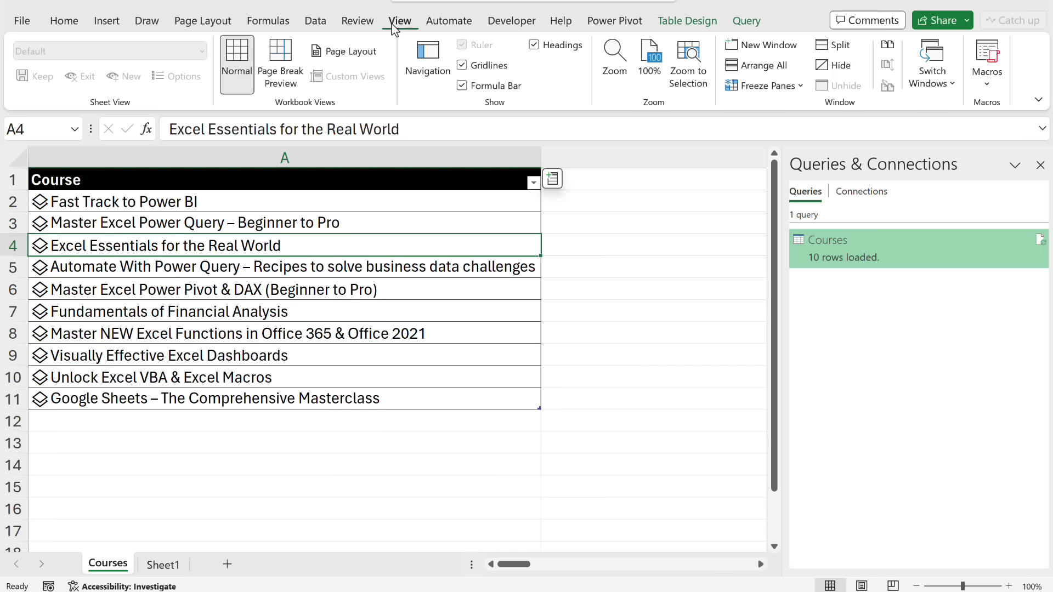
pyautogui.click(492, 70)
pyautogui.click(380, 227)
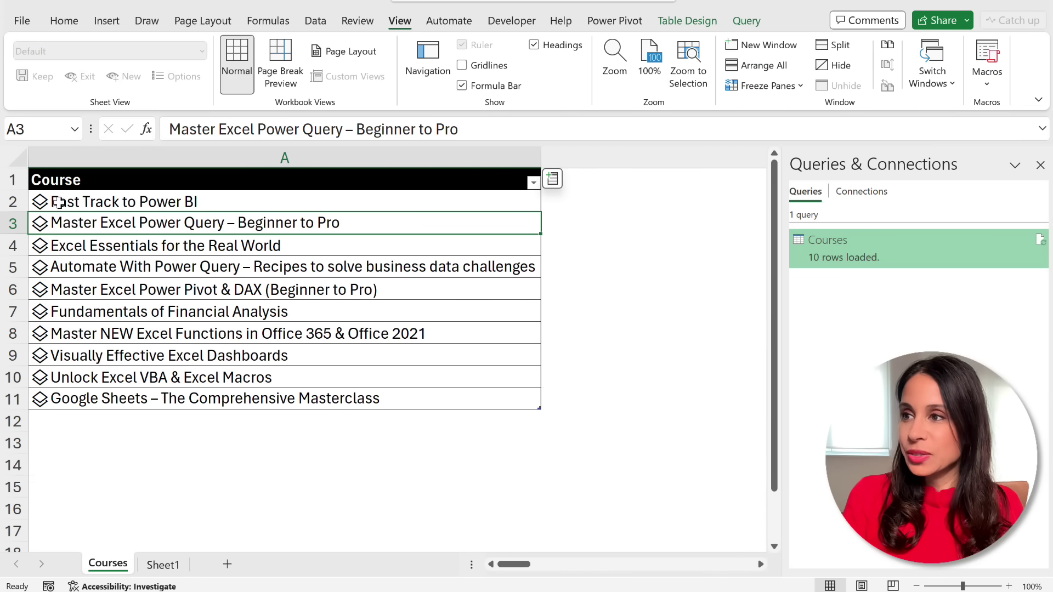
# Open the cards for Fast Track to Power BI, then Master Excel Power Query
pyautogui.click(39, 203)
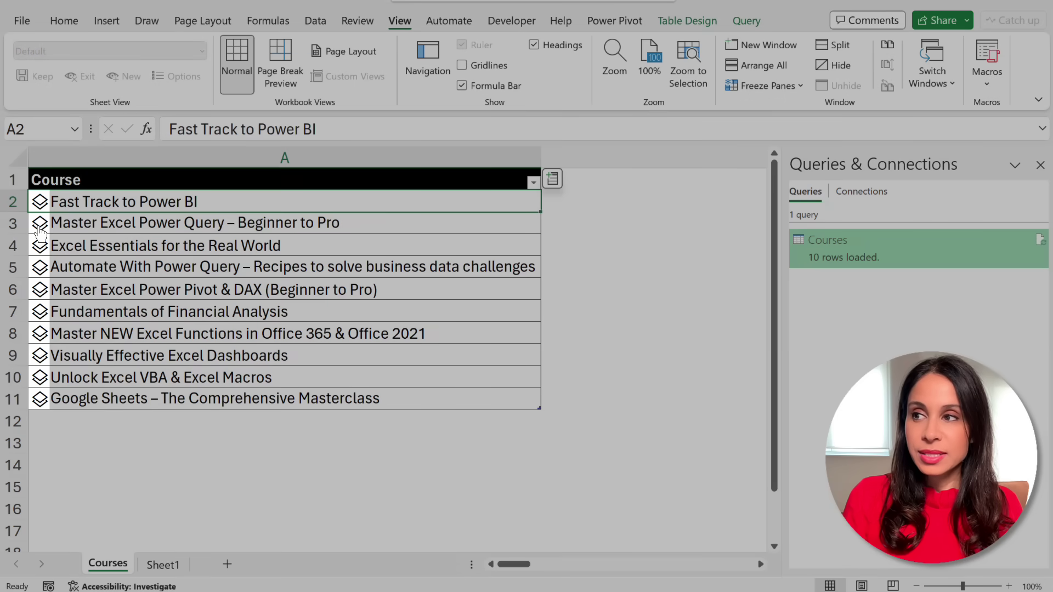
pyautogui.click(39, 225)
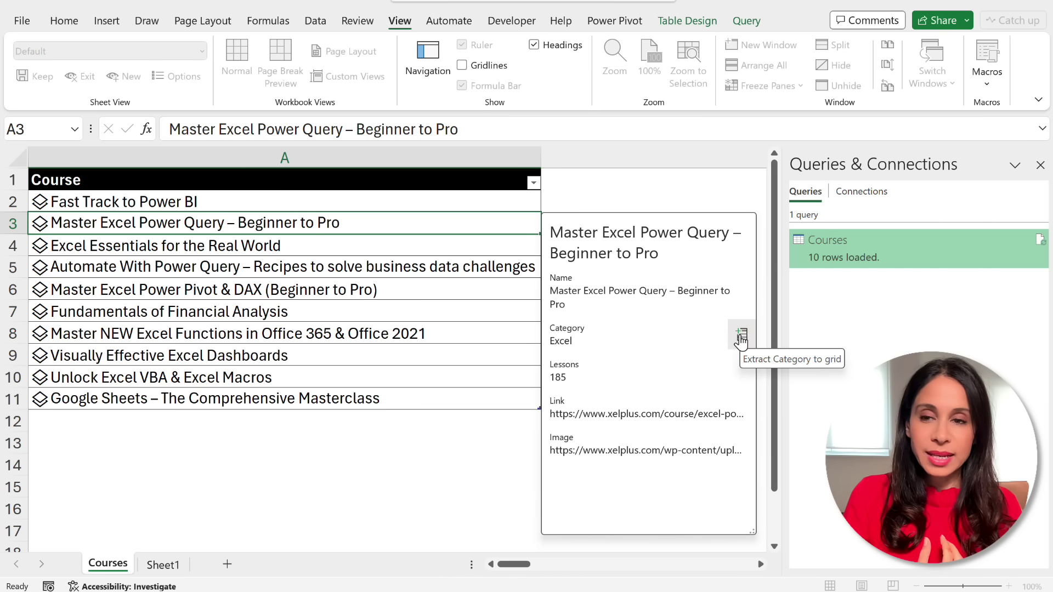
# Extract Category, Lessons, Link and Image from the Course entries into their own columns
pyautogui.click(741, 336)
pyautogui.click(177, 203)
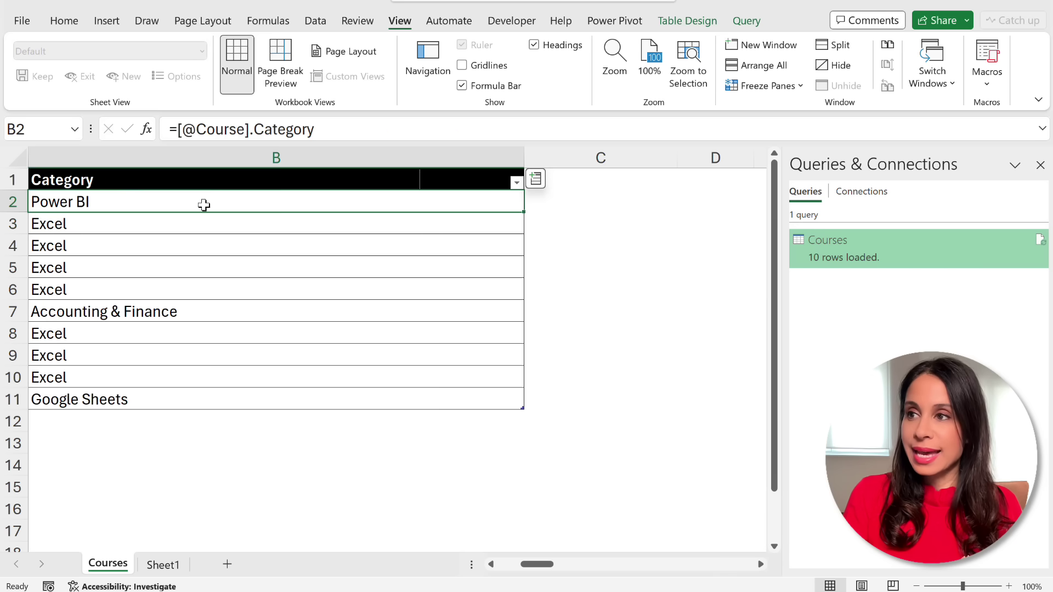
pyautogui.click(534, 181)
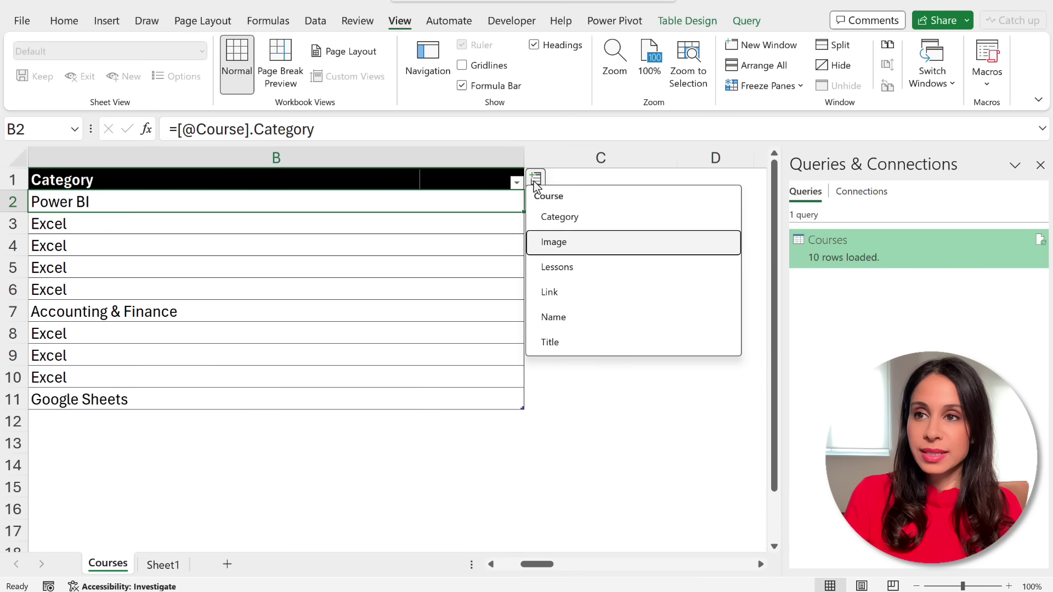
pyautogui.click(579, 268)
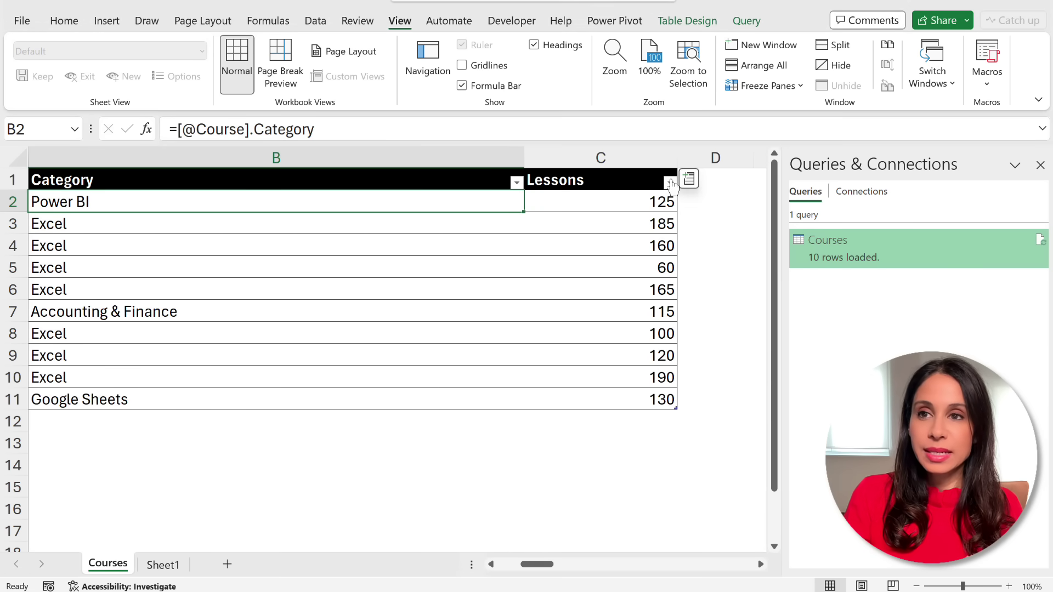
pyautogui.click(690, 182)
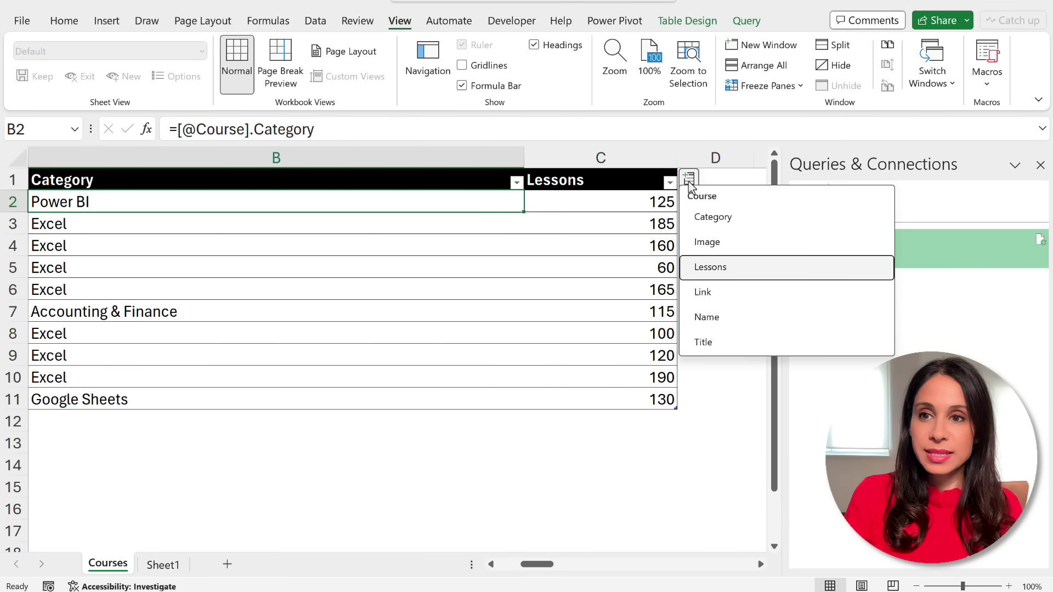
pyautogui.click(717, 294)
pyautogui.moveTo(543, 565); pyautogui.dragTo(568, 564)
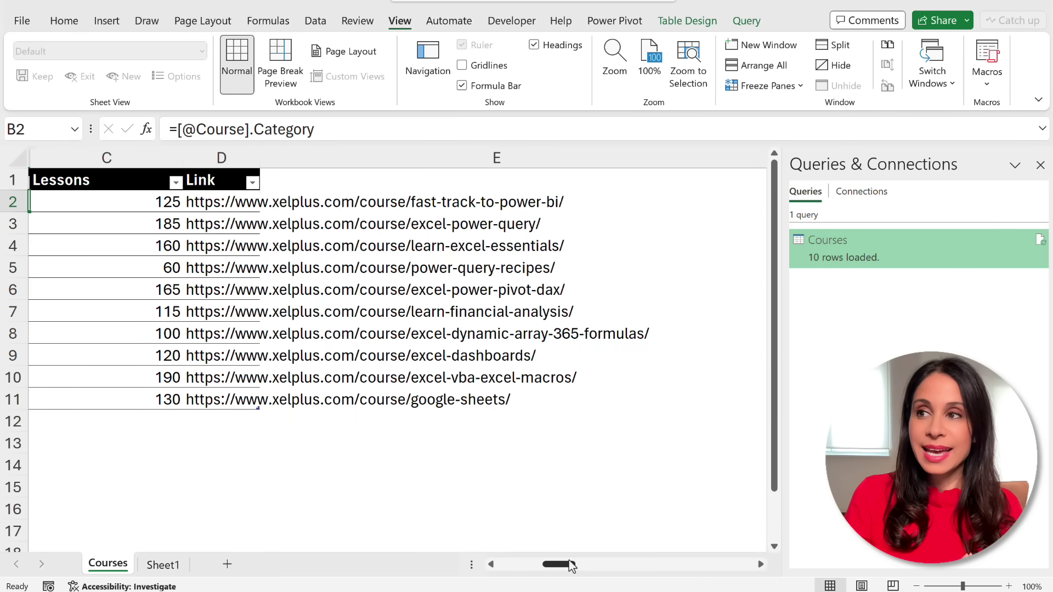
pyautogui.click(324, 175)
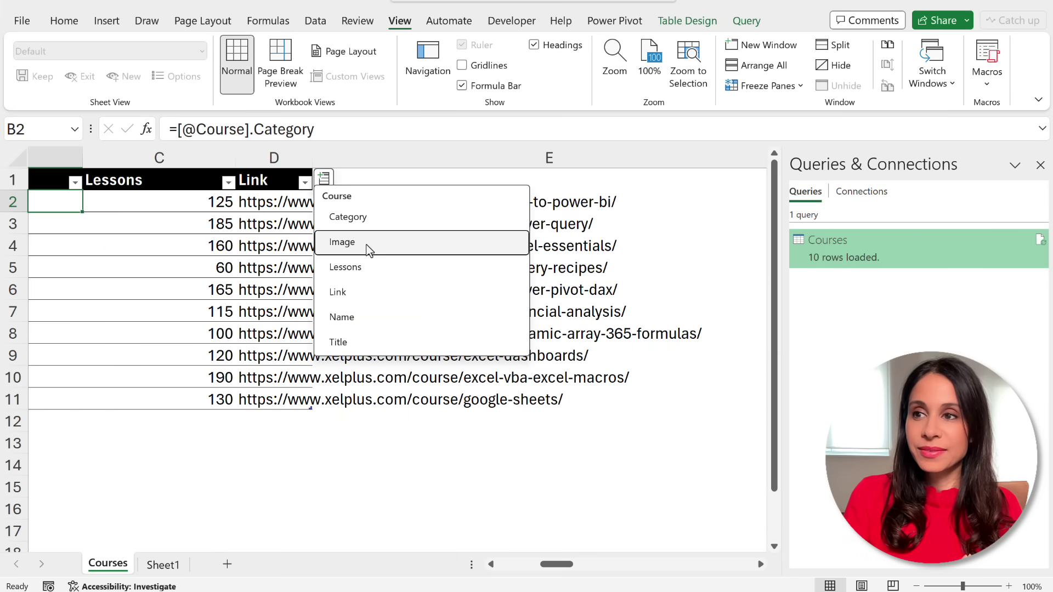
pyautogui.click(362, 242)
# Autofit the Link column, inspect the Link and Image formulas, and select D3
pyautogui.click(202, 221)
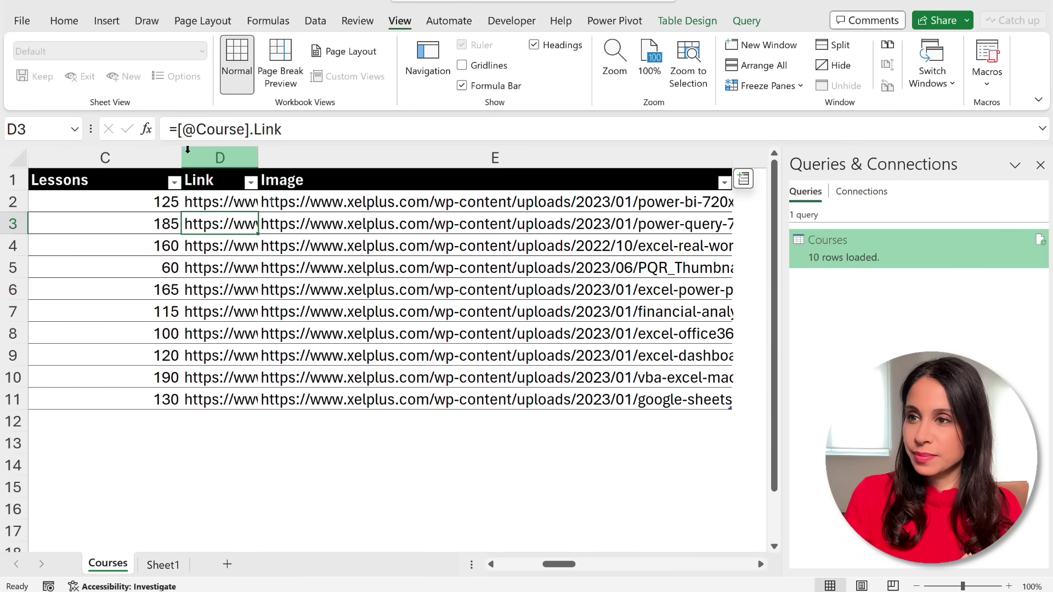
pyautogui.hscroll(2, 182, 156)
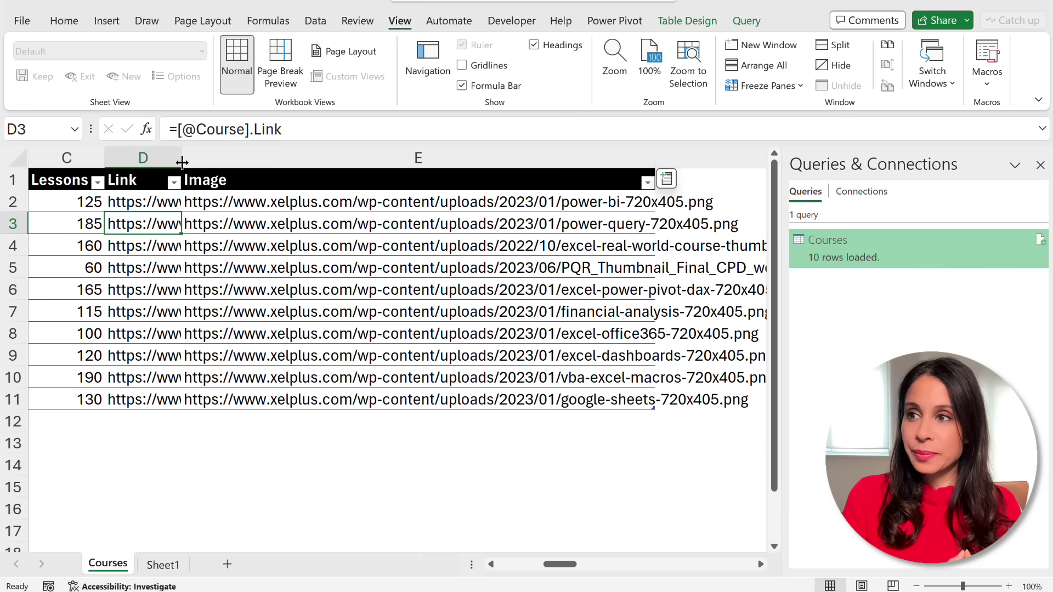
pyautogui.doubleClick(182, 163)
pyautogui.click(385, 252)
pyautogui.click(389, 312)
pyautogui.click(389, 355)
pyautogui.click(384, 311)
pyautogui.click(378, 264)
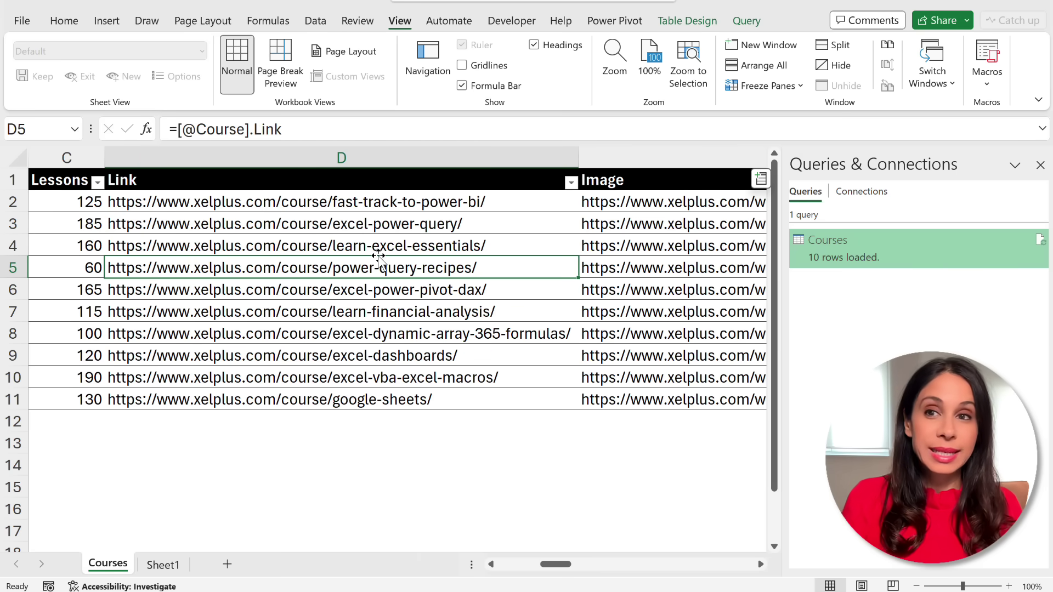
pyautogui.click(617, 248)
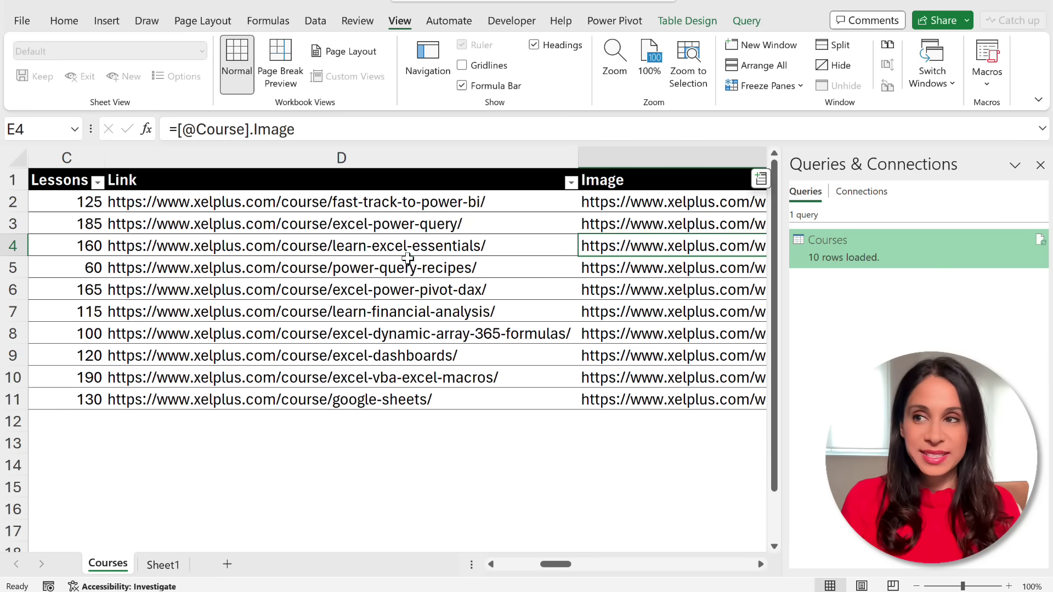
pyautogui.click(395, 259)
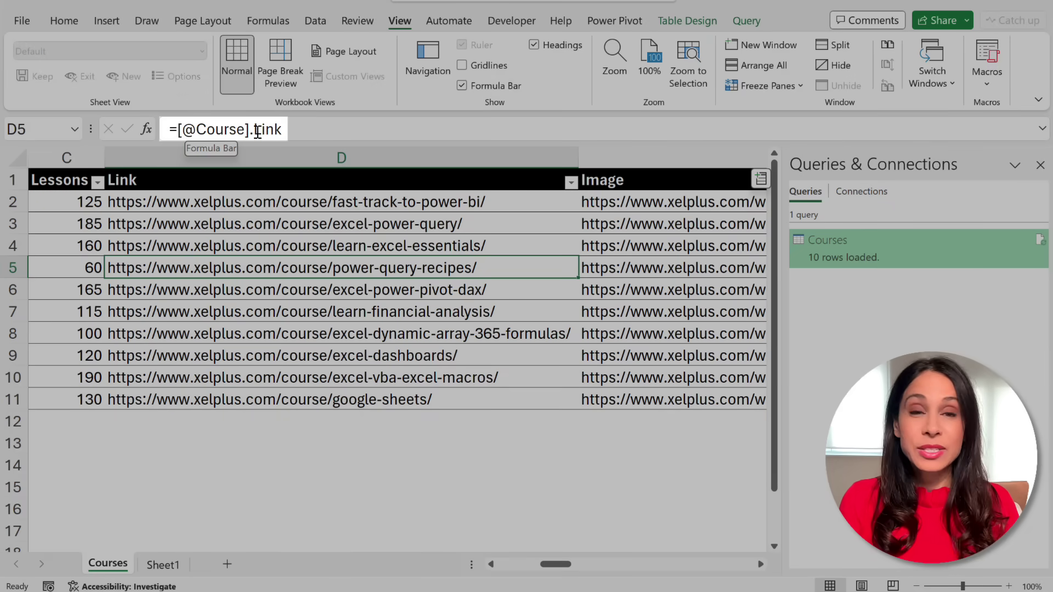
pyautogui.moveTo(569, 573); pyautogui.dragTo(508, 569)
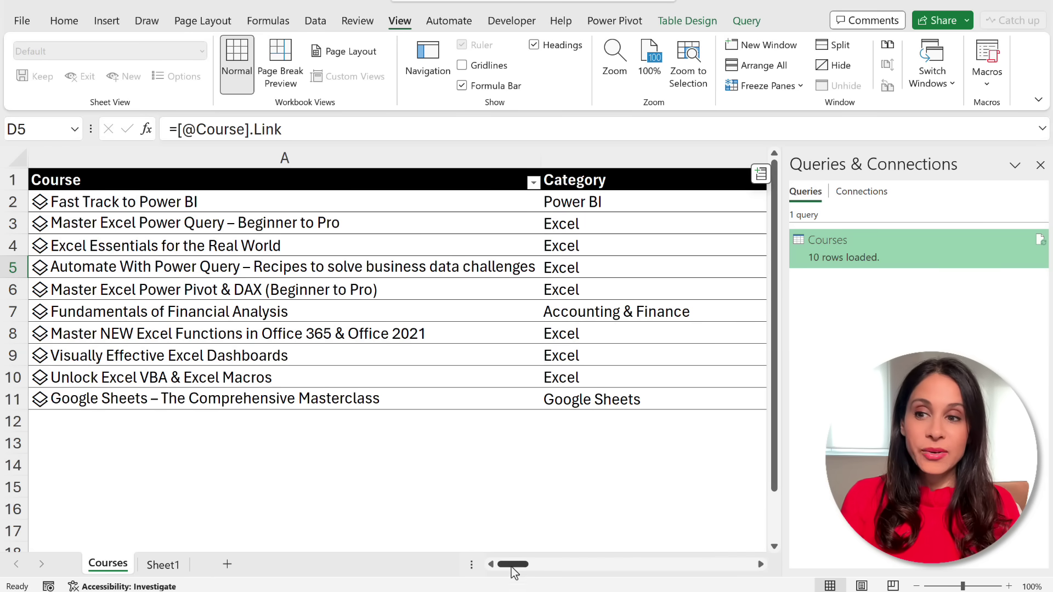
pyautogui.moveTo(514, 566); pyautogui.dragTo(552, 566)
pyautogui.click(666, 292)
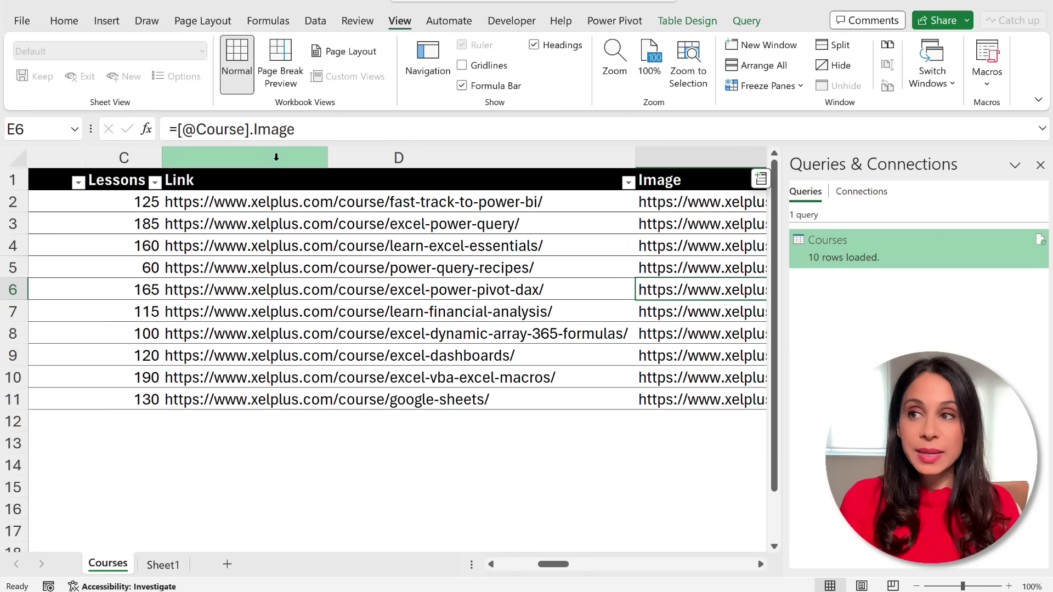
pyautogui.click(219, 226)
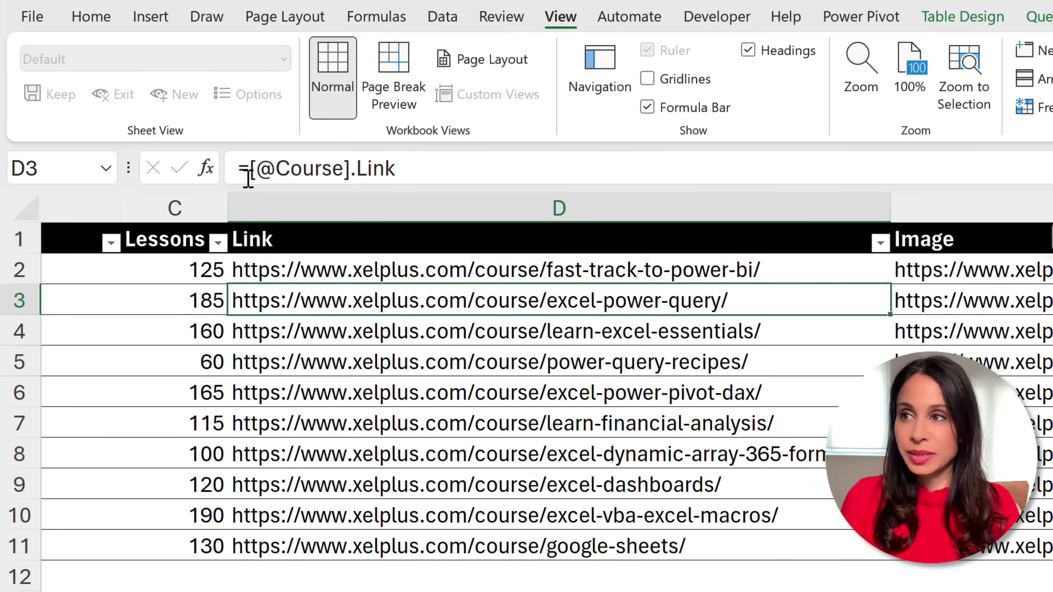
# Wrap D3's Link formula in HYPERLINK so course URLs become clickable
pyautogui.click(249, 171)
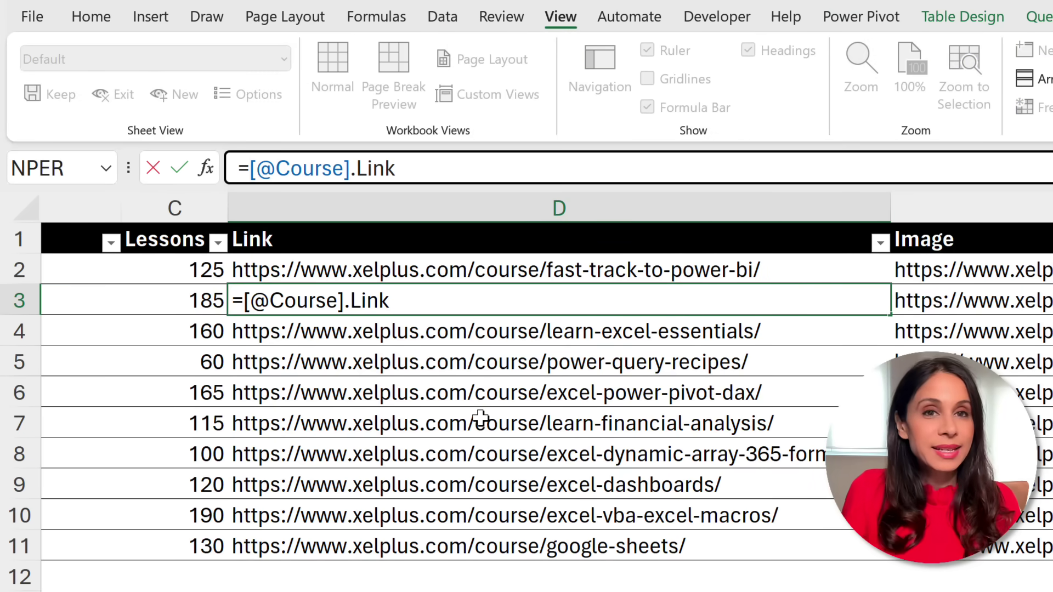
pyautogui.write('hyp')
pyautogui.press('Tab')
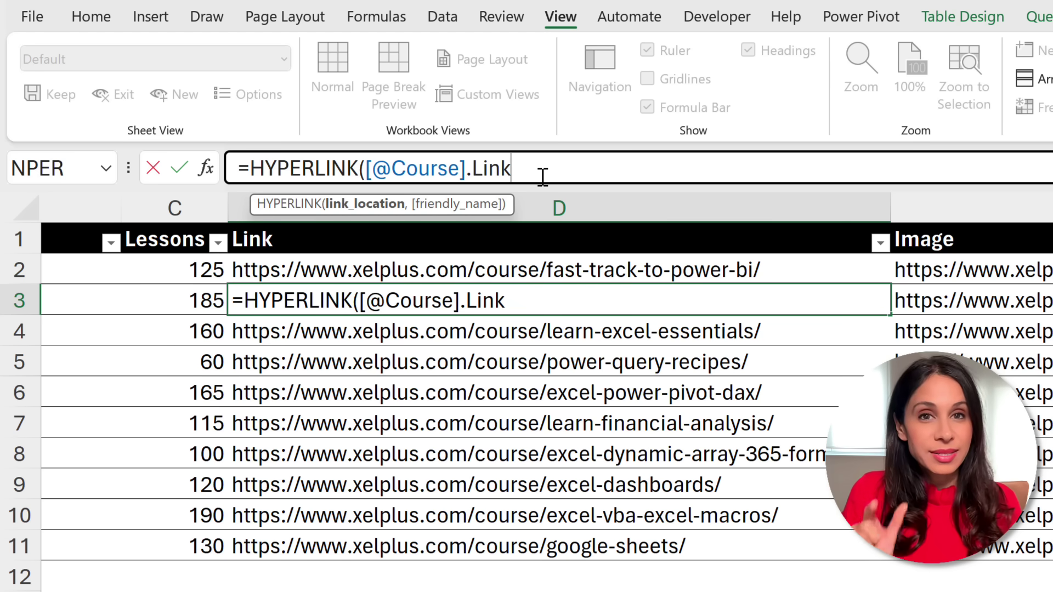
pyautogui.write(')')
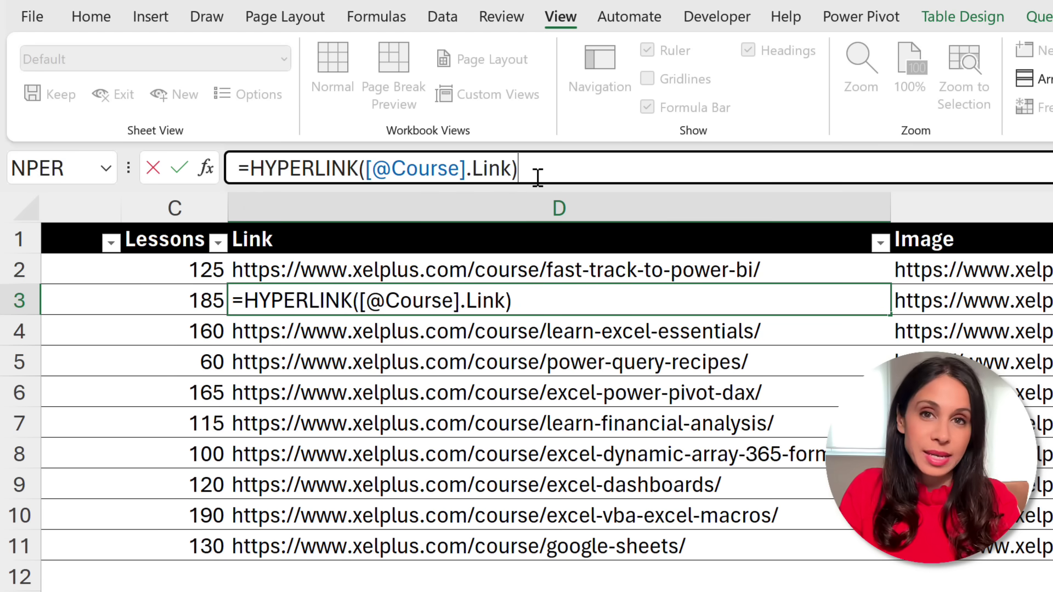
pyautogui.press('Return')
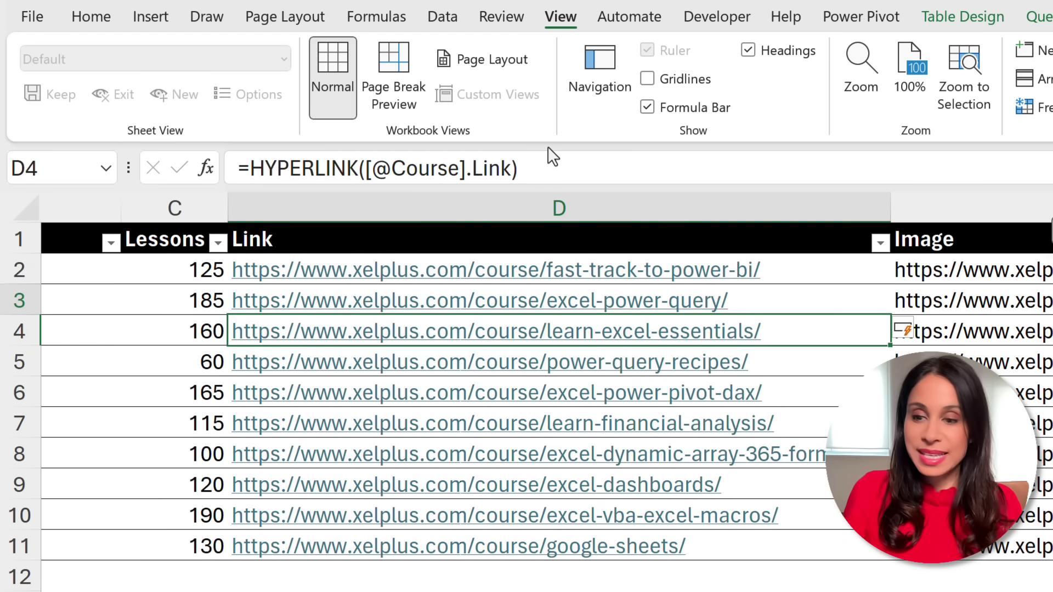
# Wrap E2's Image formula in IMAGE so each course shows its thumbnail
pyautogui.press('Up')
pyautogui.press('Up')
pyautogui.press('Right')
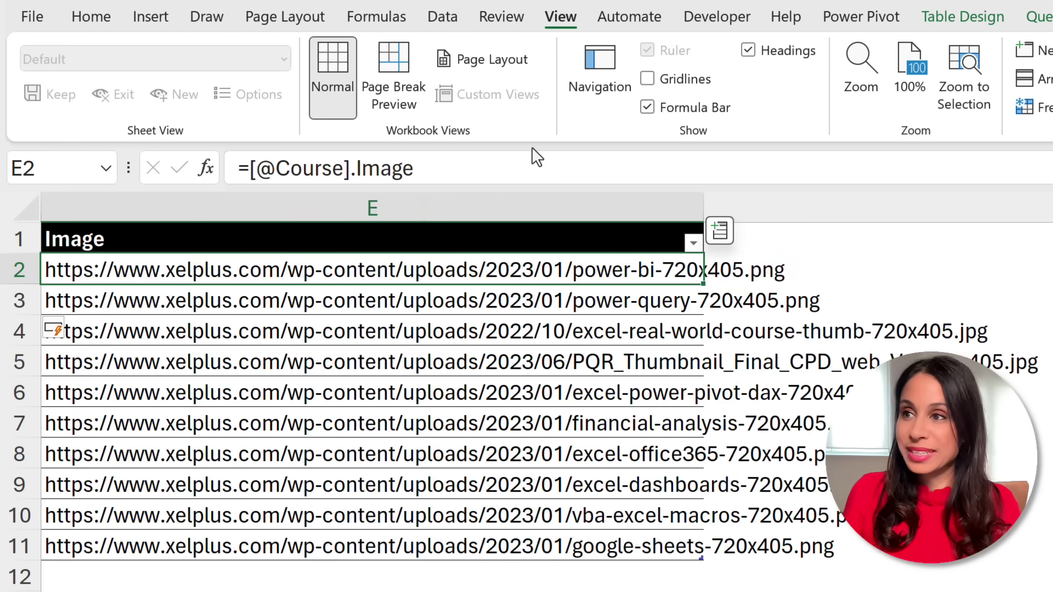
pyautogui.click(244, 168)
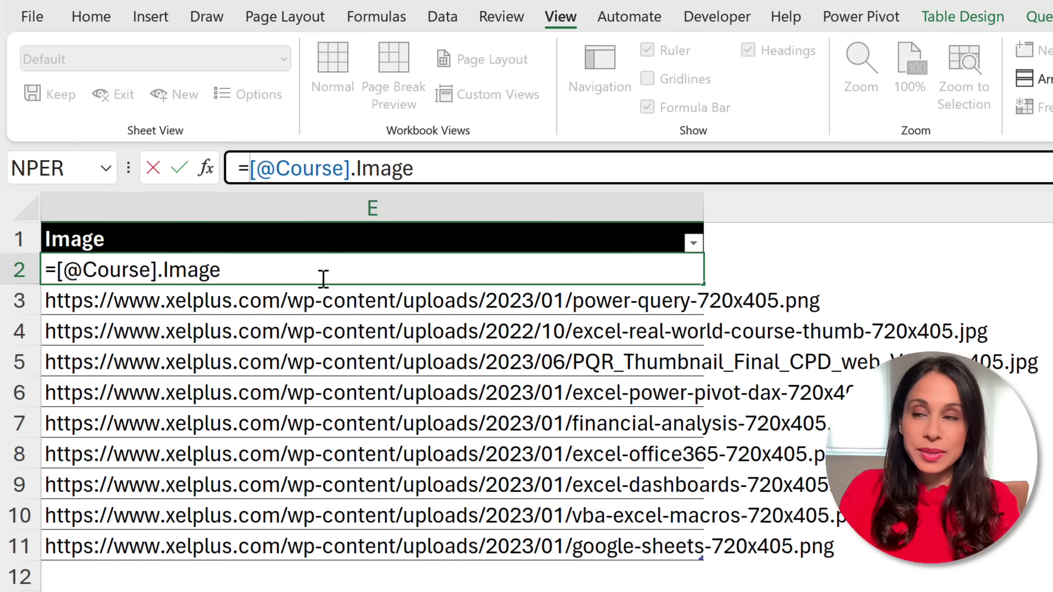
pyautogui.write('image(')
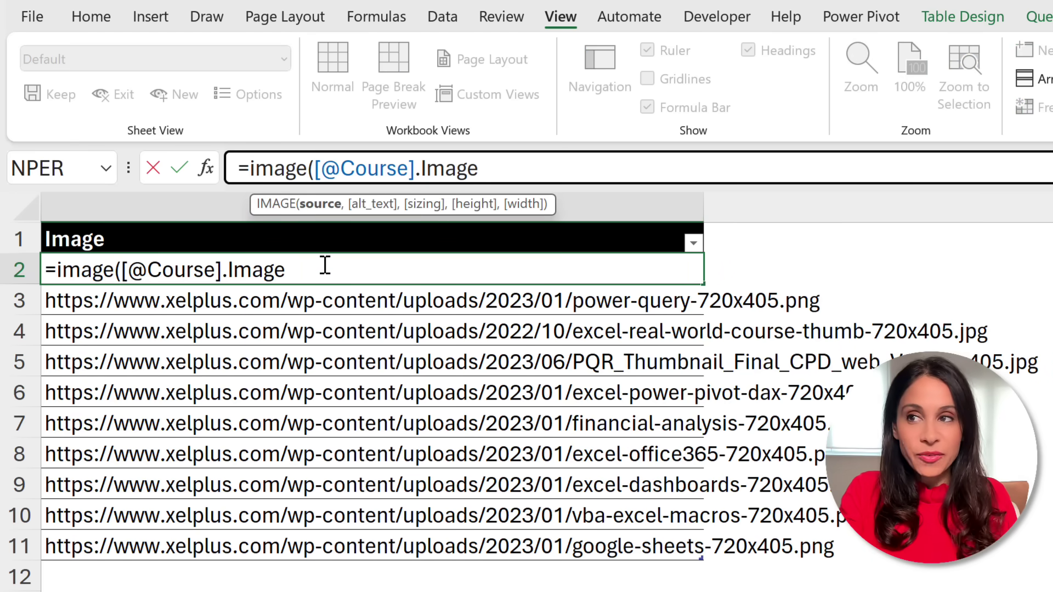
pyautogui.write(')')
pyautogui.press('Return')
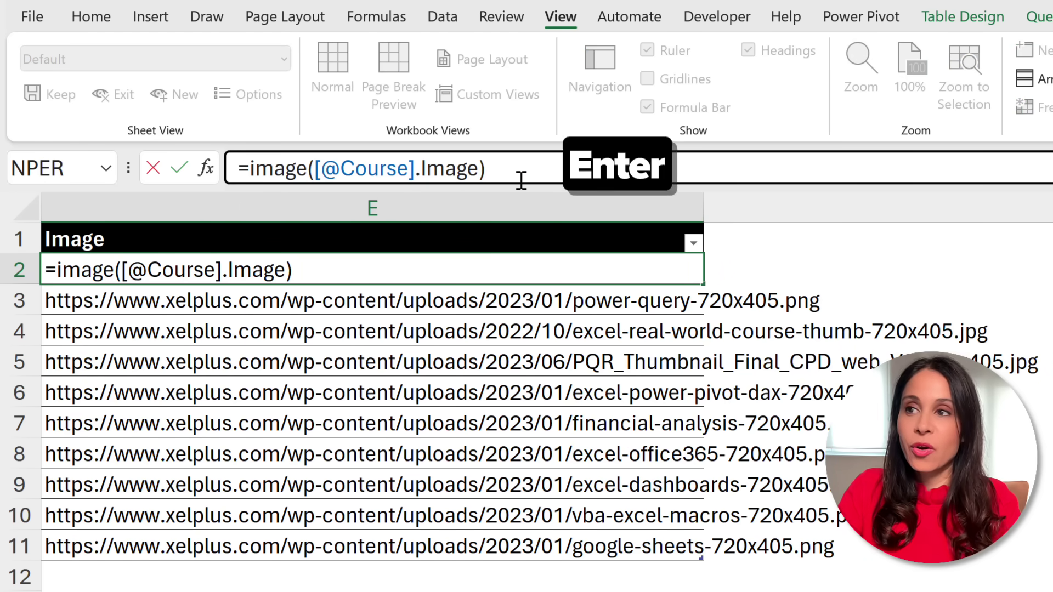
pyautogui.press('Home')
pyautogui.press('Right')
pyautogui.press('Right')
pyautogui.press('Right')
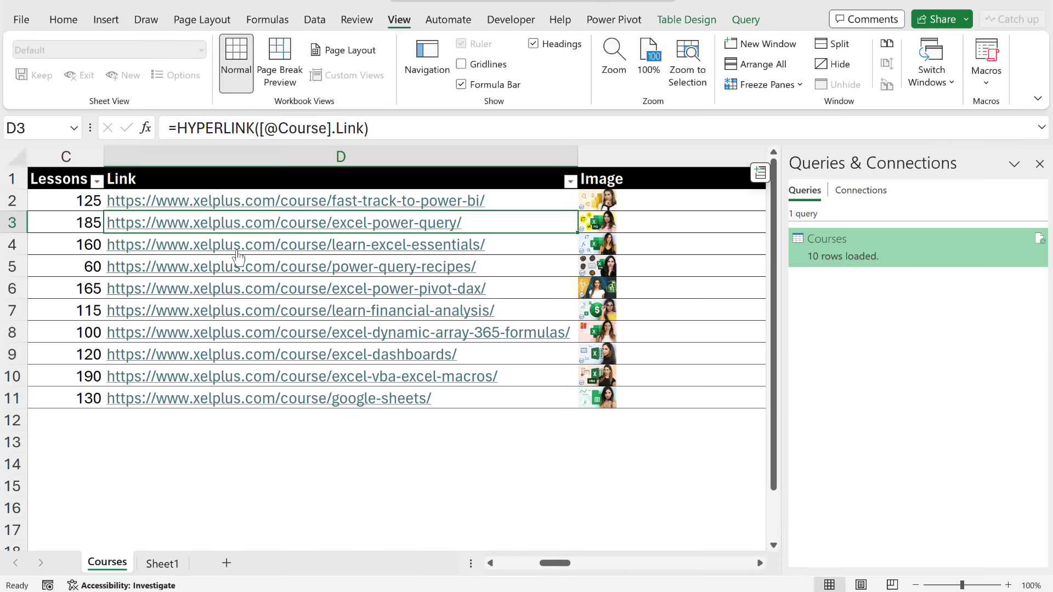
# Test the Excel Essentials hyperlink by opening its course web page
pyautogui.click(238, 257)
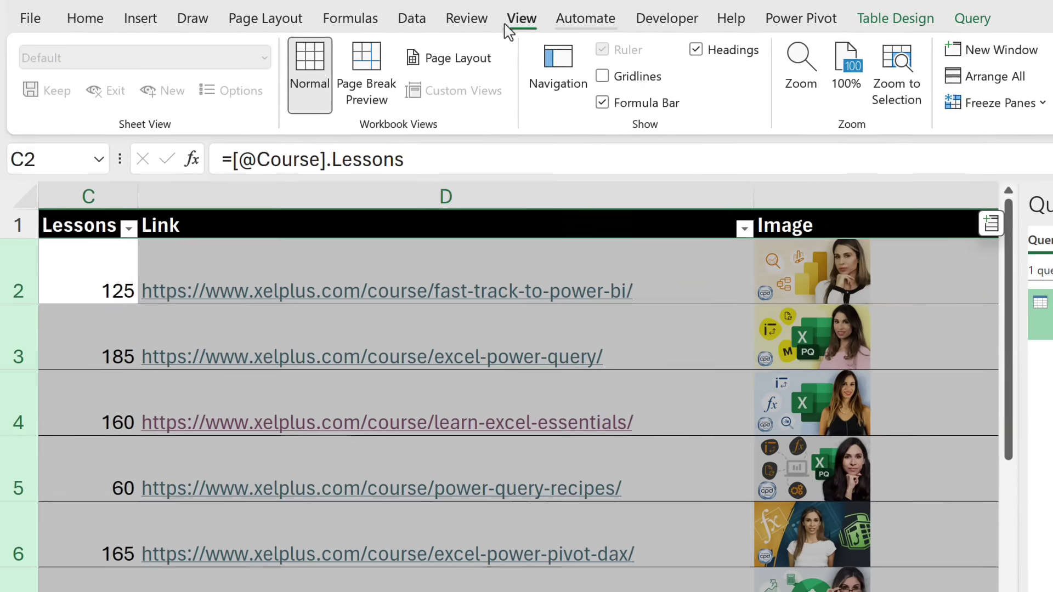
# Turn off 'Adjust column width' in the Courses query's External Data Properties, then select cell D14
pyautogui.click(349, 18)
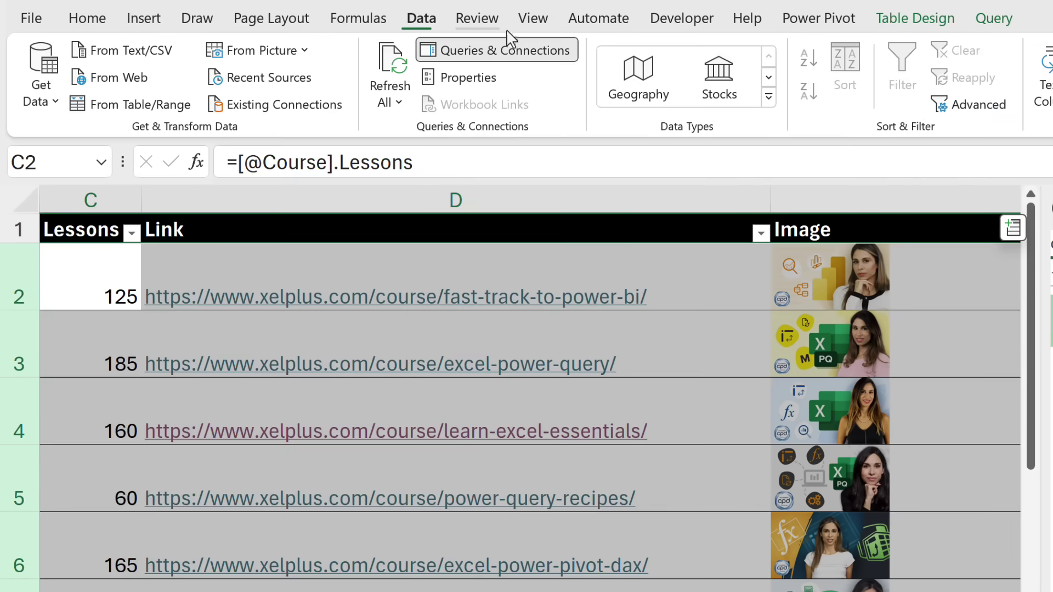
pyautogui.click(493, 82)
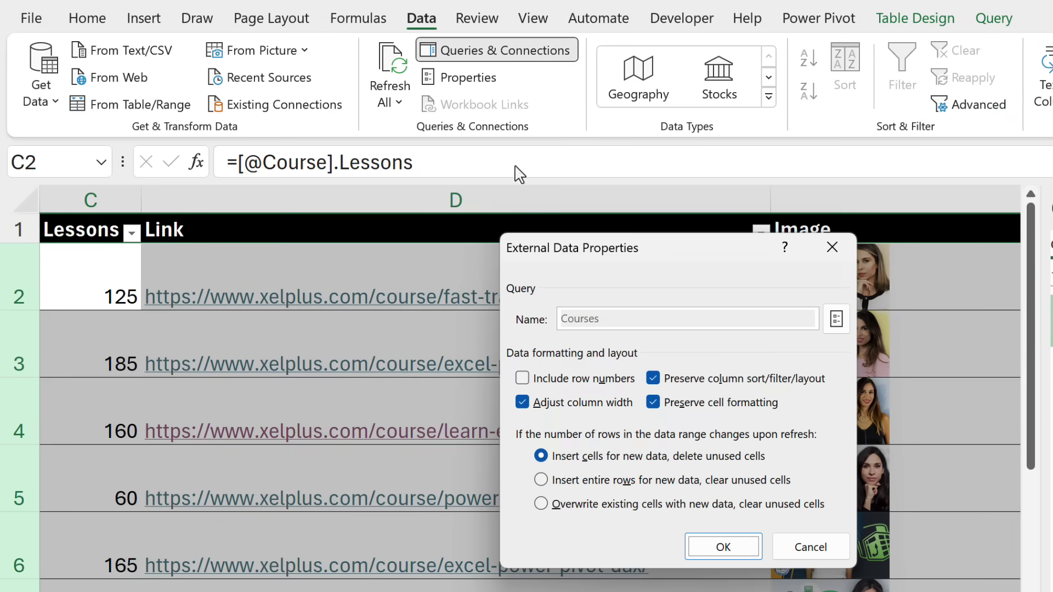
pyautogui.click(540, 403)
pyautogui.click(710, 547)
pyautogui.scroll(-2, 618, 486)
pyautogui.click(247, 487)
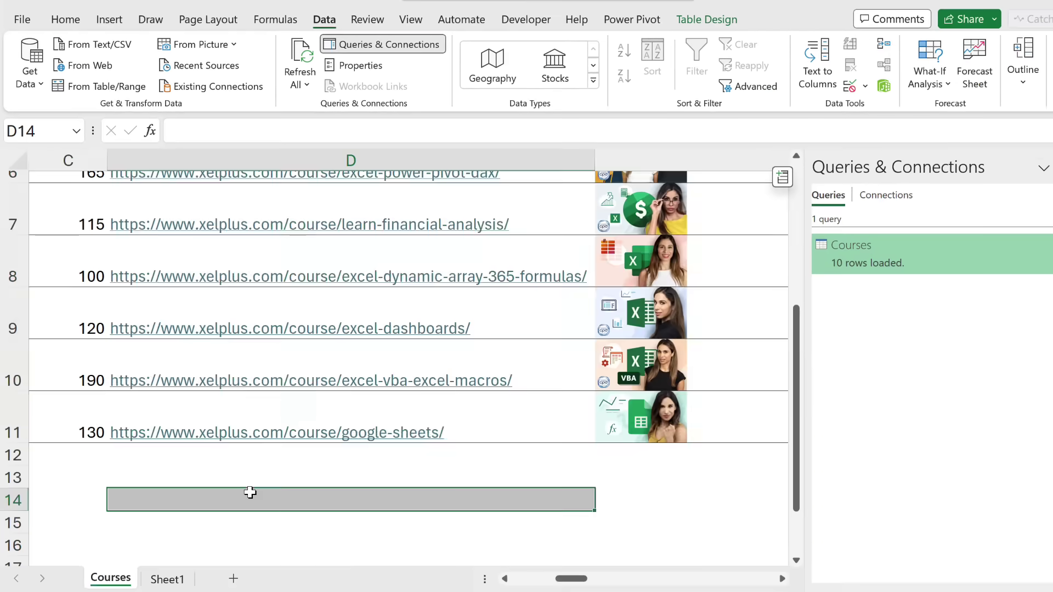
pyautogui.moveTo(550, 566); pyautogui.dragTo(488, 574)
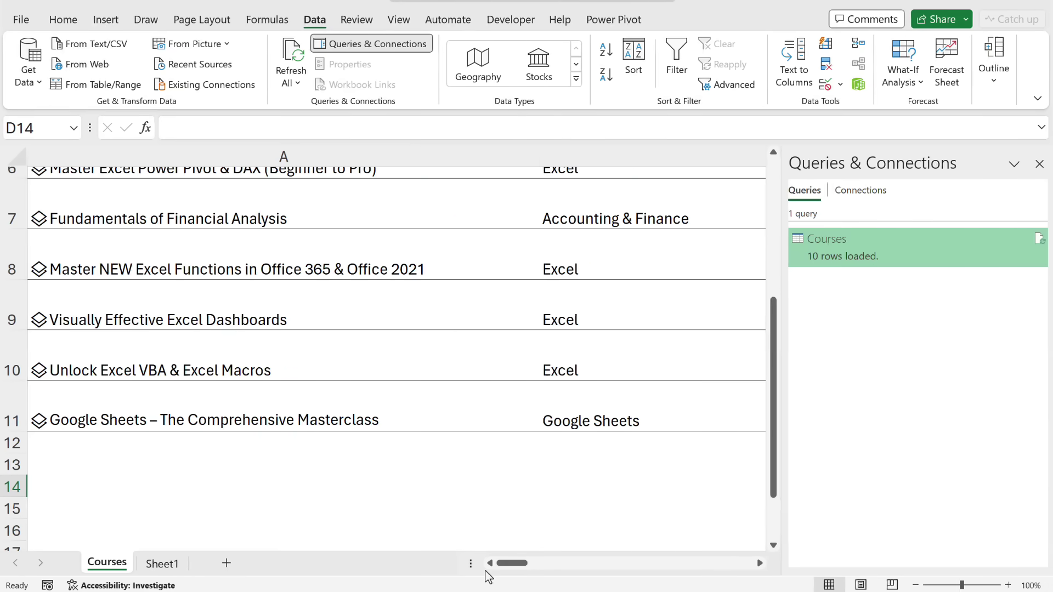
pyautogui.scroll(-2, 963, 122)
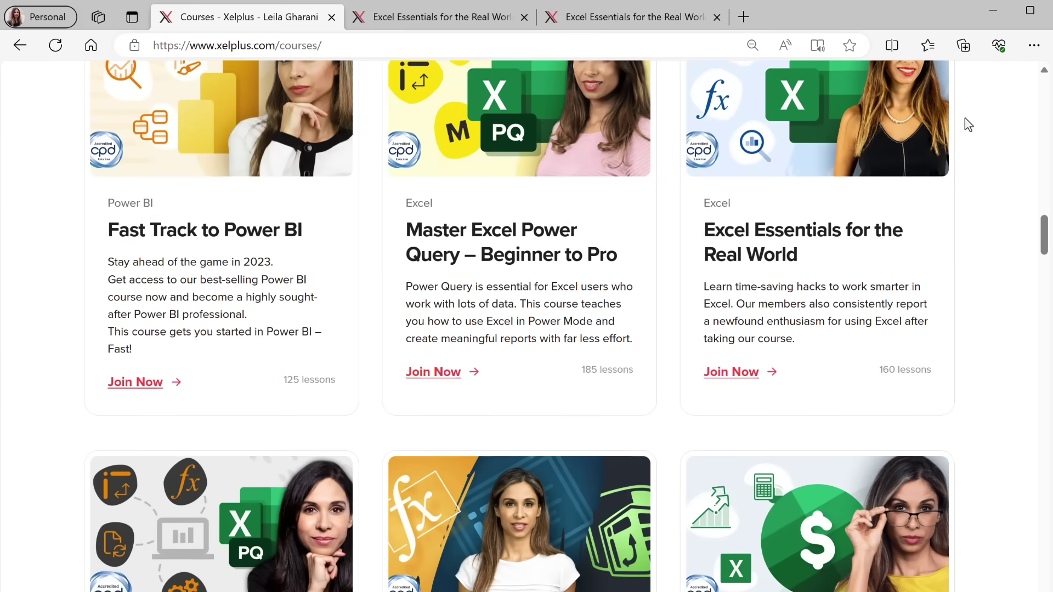
pyautogui.scroll(-4, 952, 198)
pyautogui.scroll(-4, 947, 209)
pyautogui.scroll(-4, 944, 215)
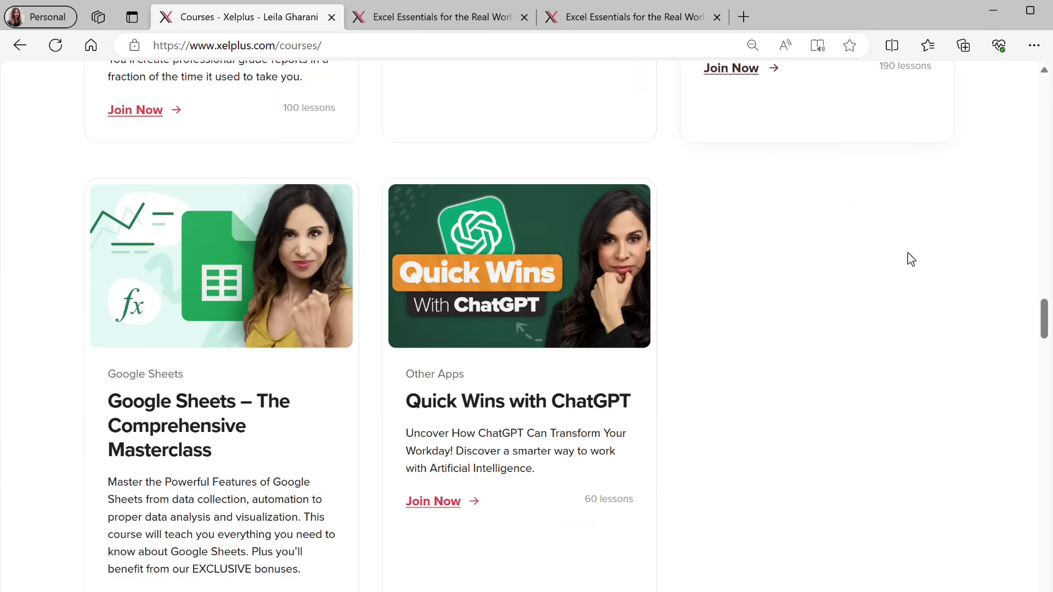
pyautogui.scroll(-2, 841, 393)
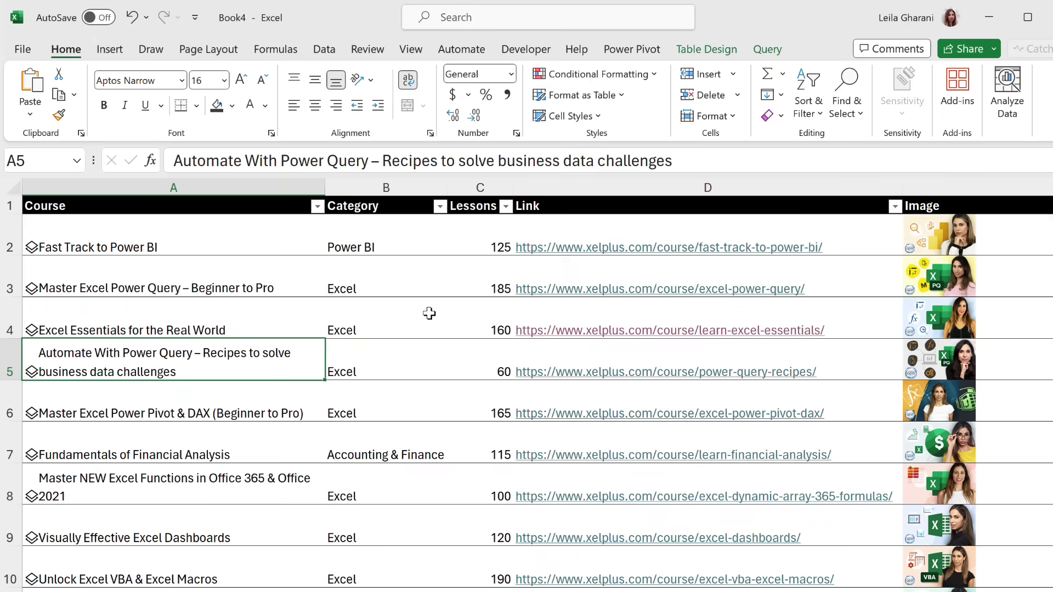
pyautogui.scroll(-1, 420, 322)
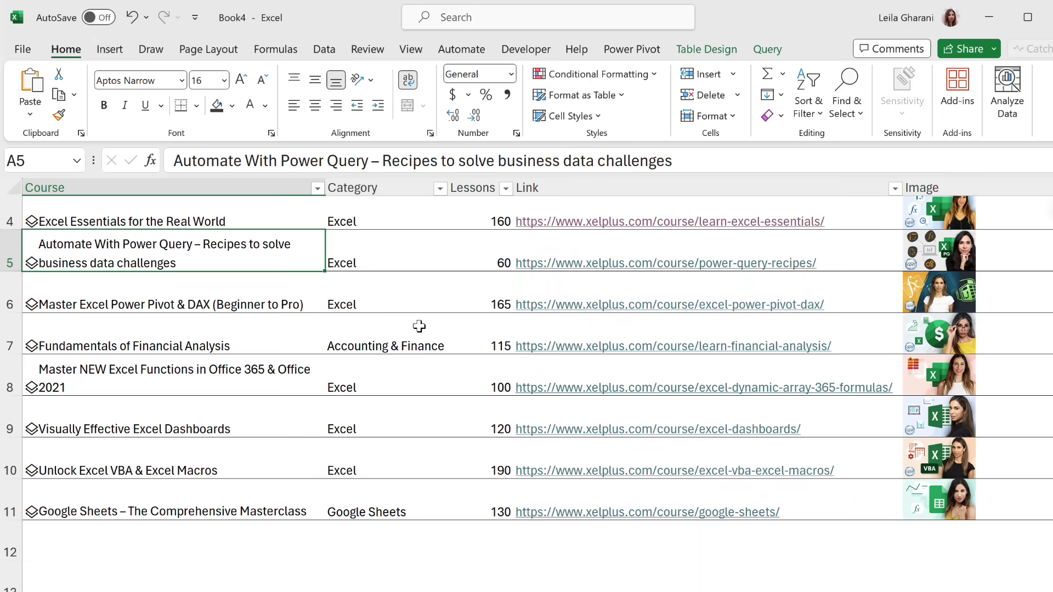
pyautogui.scroll(-1, 418, 327)
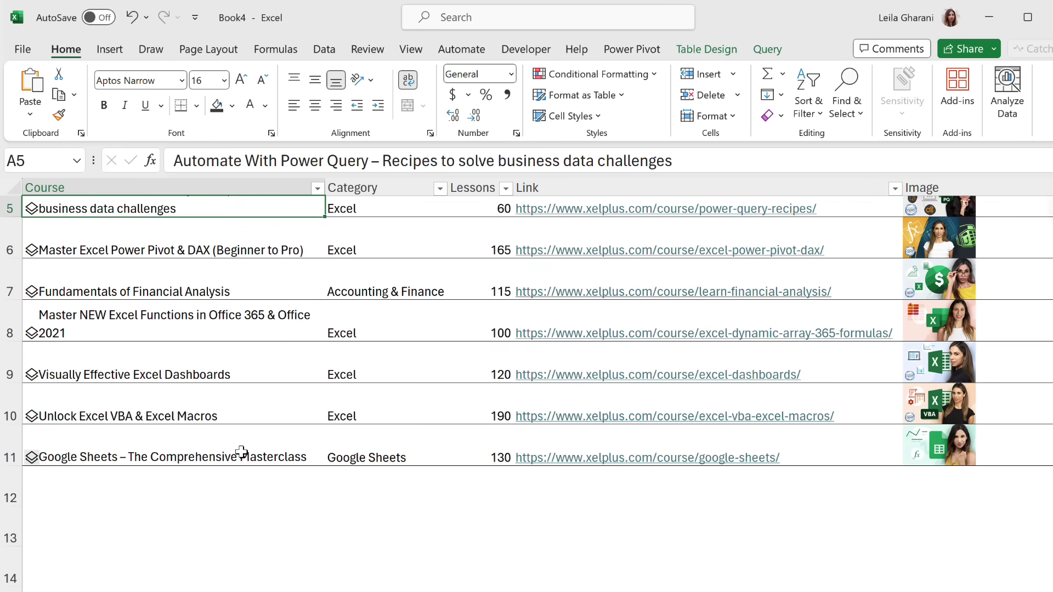
# Refresh the Courses table to pull in the Quick Wins with ChatGPT course
pyautogui.rightClick(213, 376)
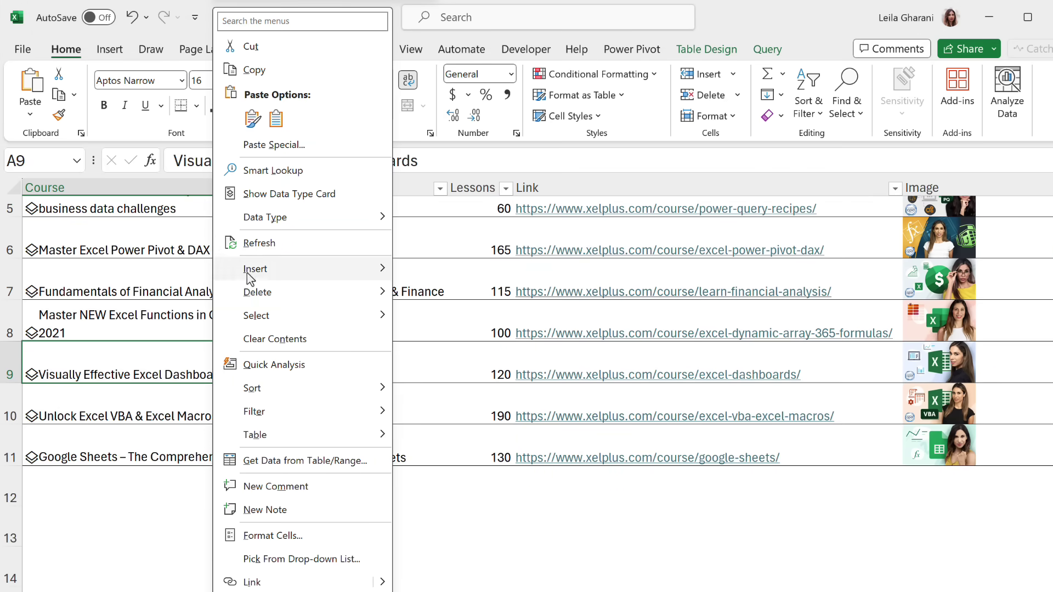
pyautogui.click(263, 245)
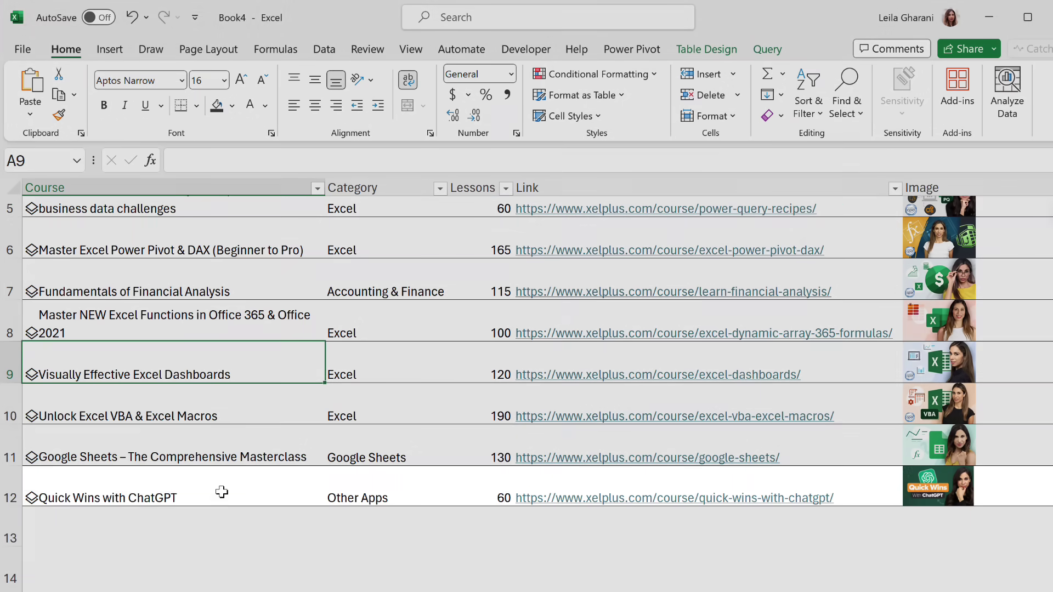